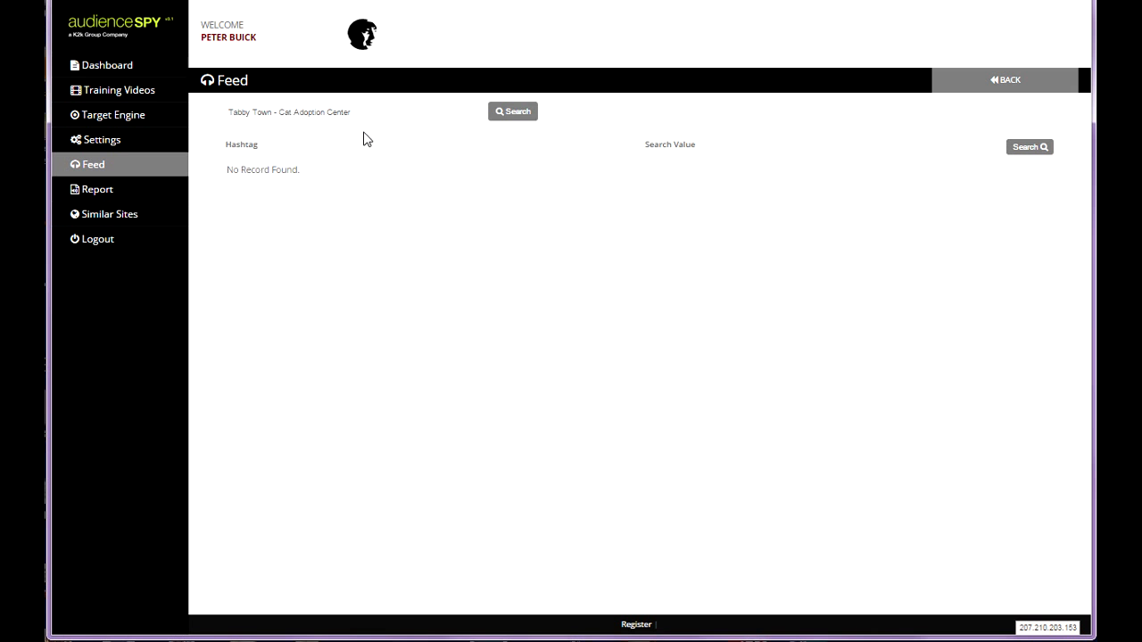
Step: Search the Target Engine for pages matching the keyword "cat adoption"
{"action": "left_click", "coordinate": [119, 125]}
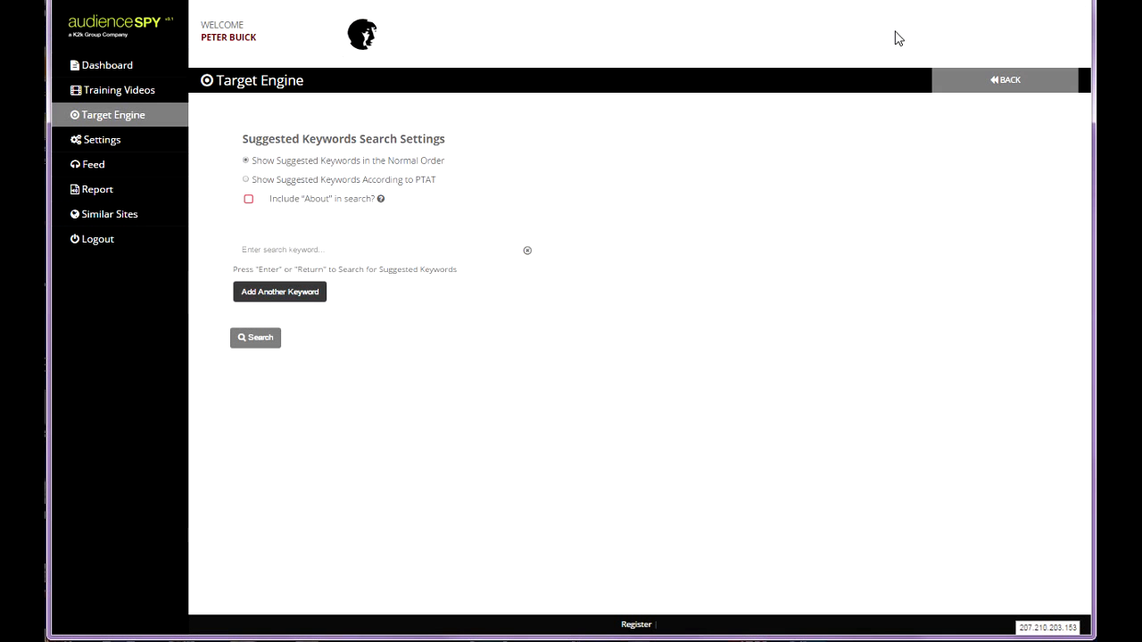
{"action": "left_click", "coordinate": [280, 242]}
{"action": "type", "text": "cat adoption"}
{"action": "left_click", "coordinate": [254, 344]}
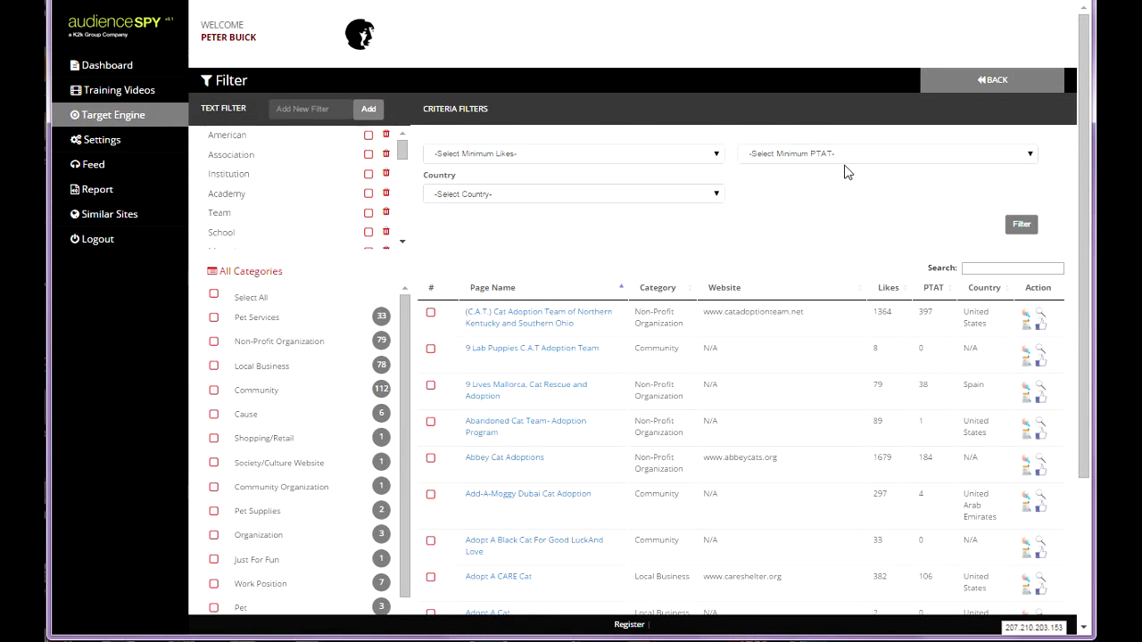
Step: Sort the cat adoption results by PTAT in descending order and review the top pages
{"action": "left_click", "coordinate": [931, 290]}
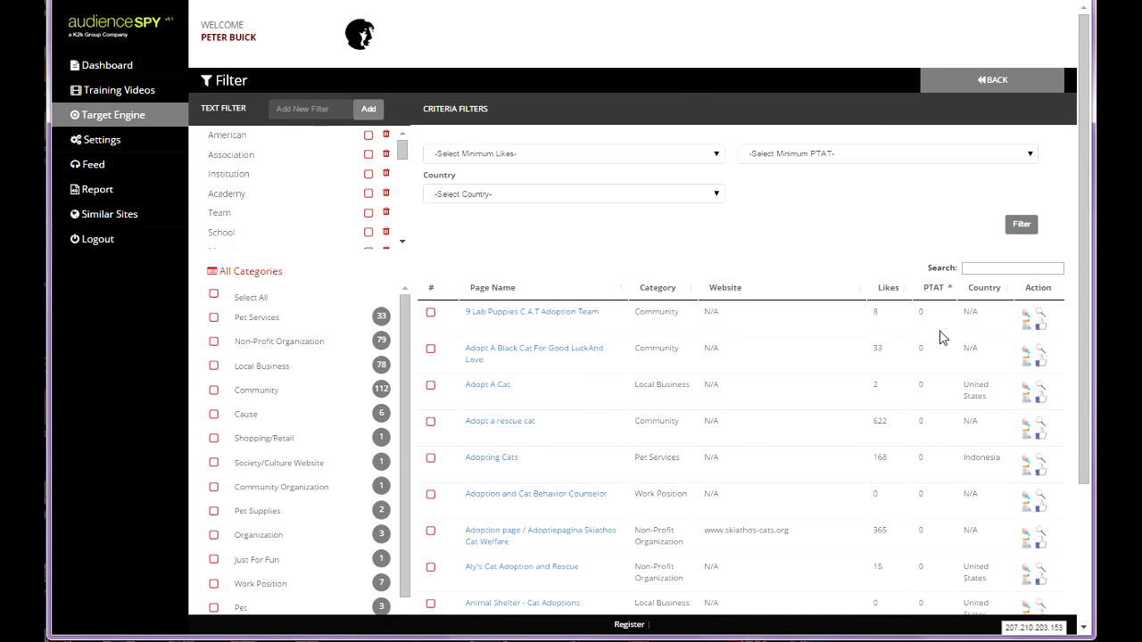
{"action": "left_click", "coordinate": [934, 290]}
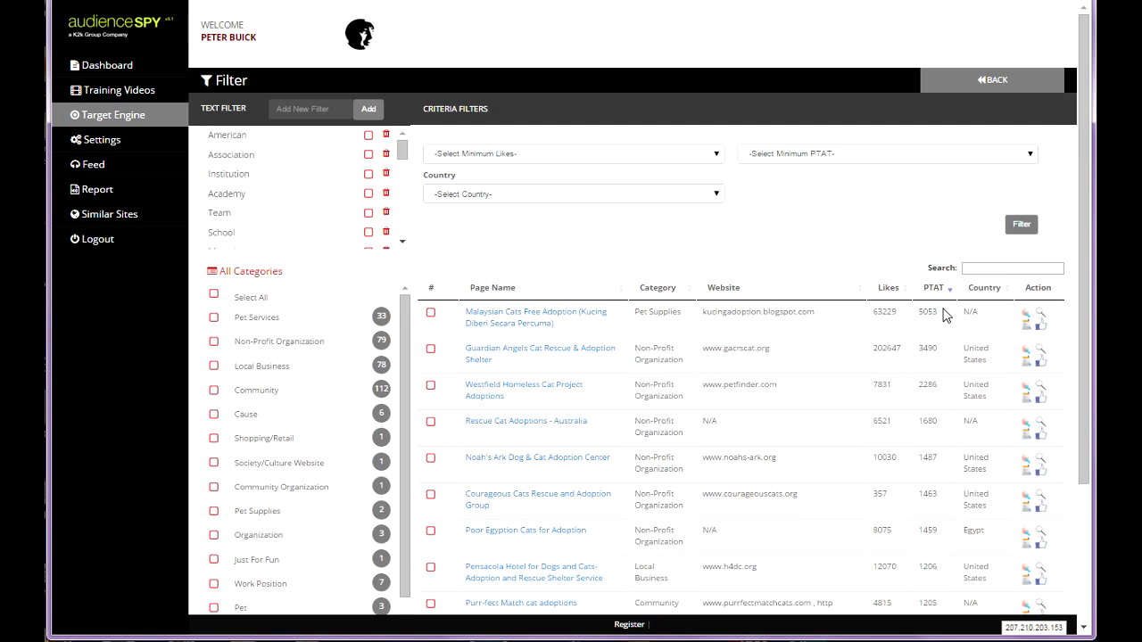
{"action": "scroll", "coordinate": [928, 388], "scroll_direction": "down", "scroll_amount": 1}
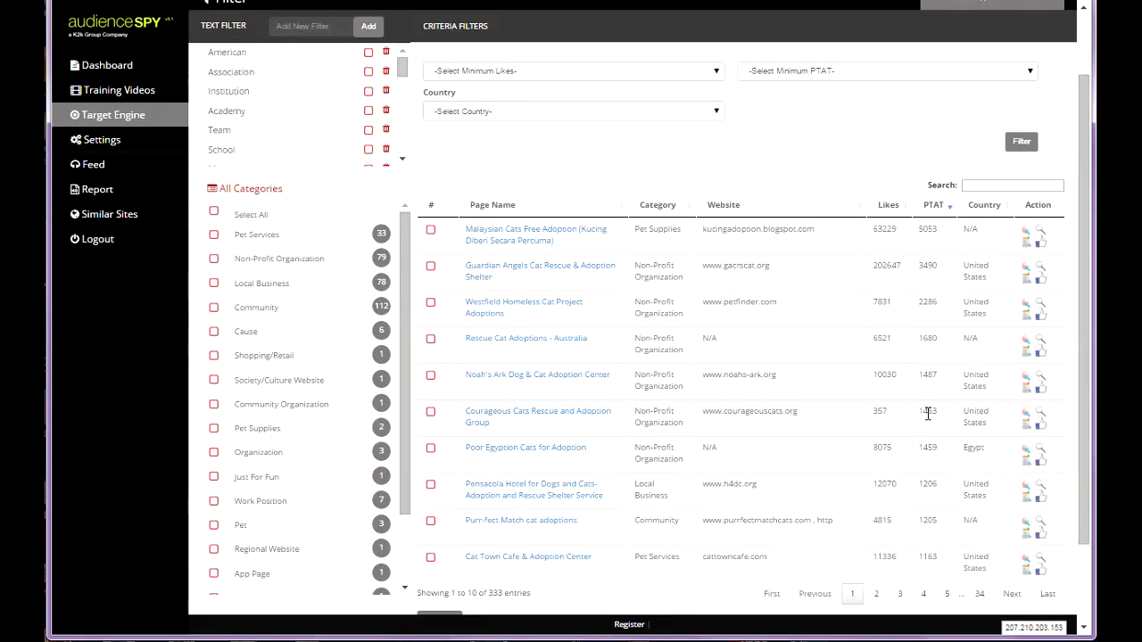
{"action": "scroll", "coordinate": [924, 408], "scroll_direction": "up", "scroll_amount": 1}
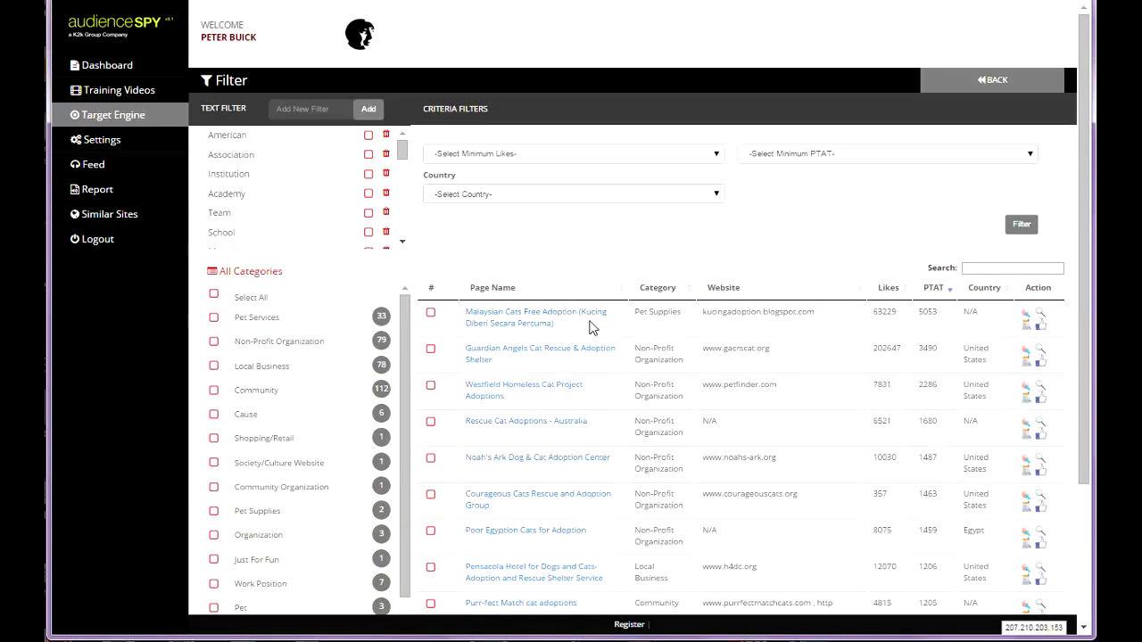
Step: Limit the results to the Pet Services and Pet Supplies categories and sort them by highest PTAT
{"action": "left_click", "coordinate": [215, 318]}
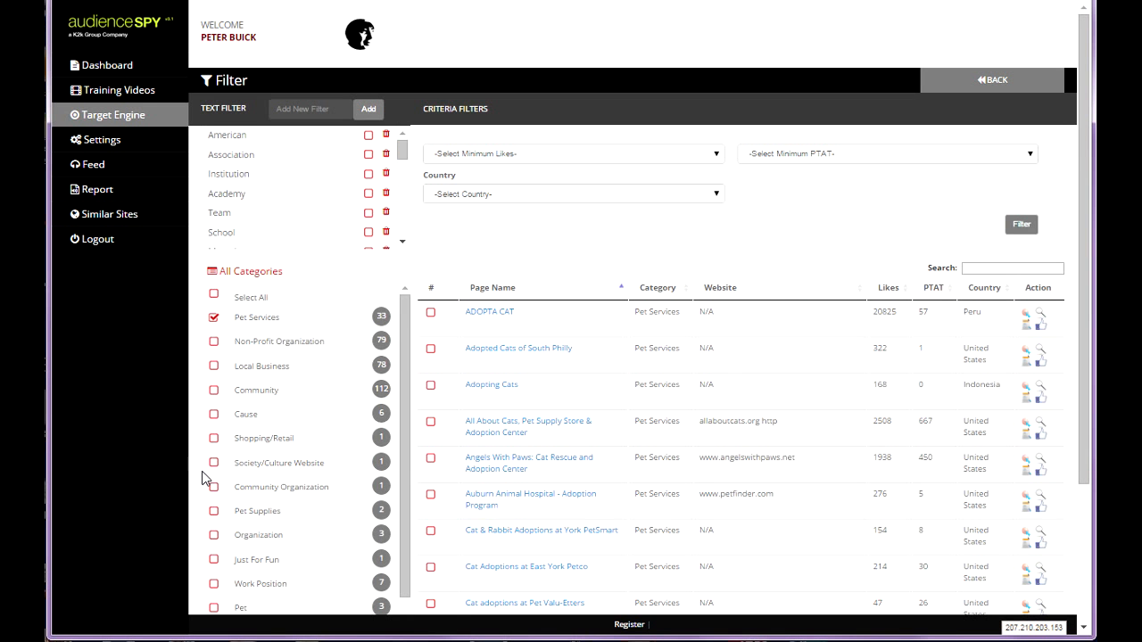
{"action": "left_click", "coordinate": [214, 512]}
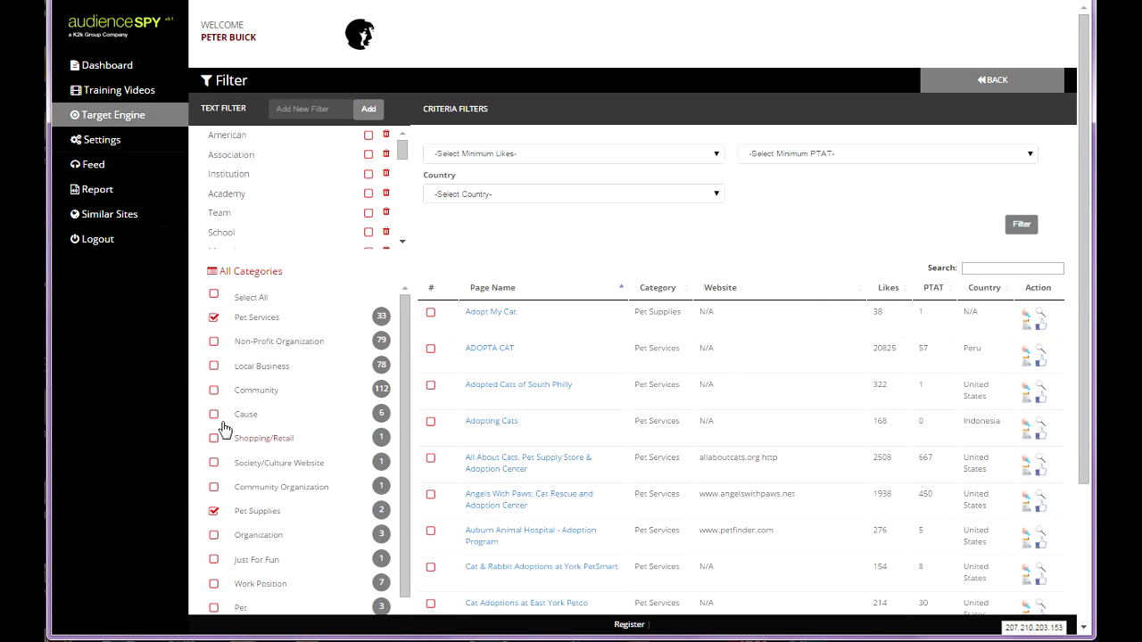
{"action": "scroll", "coordinate": [215, 410], "scroll_direction": "down", "scroll_amount": 3}
{"action": "scroll", "coordinate": [215, 437], "scroll_direction": "down", "scroll_amount": 1}
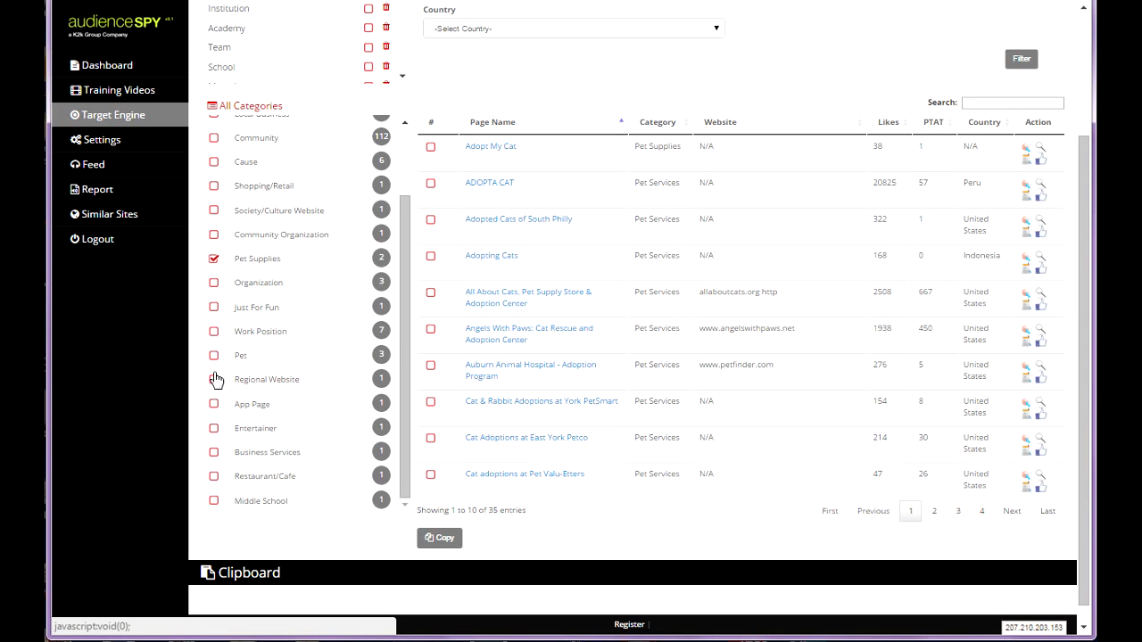
{"action": "scroll", "coordinate": [243, 261], "scroll_direction": "up", "scroll_amount": 6}
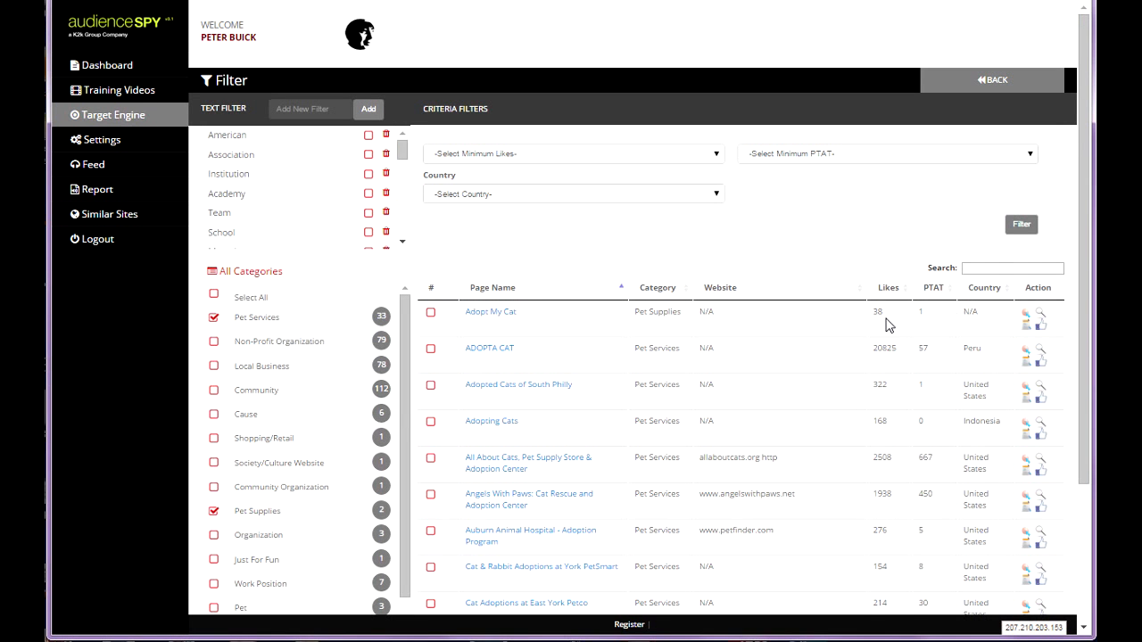
{"action": "left_click", "coordinate": [937, 289]}
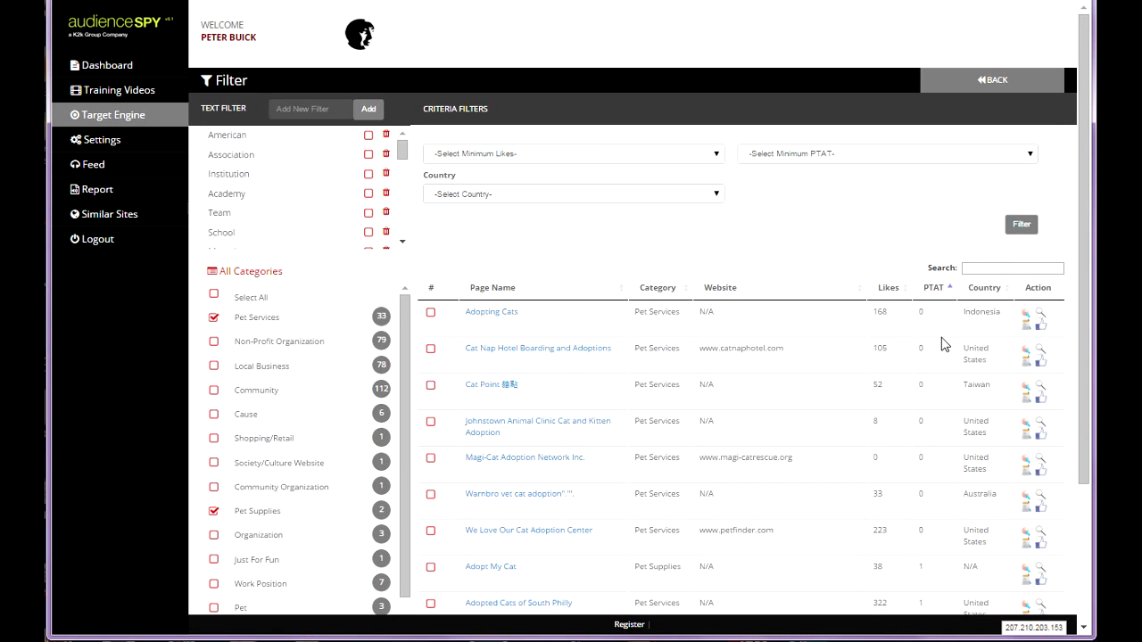
{"action": "left_click", "coordinate": [934, 288]}
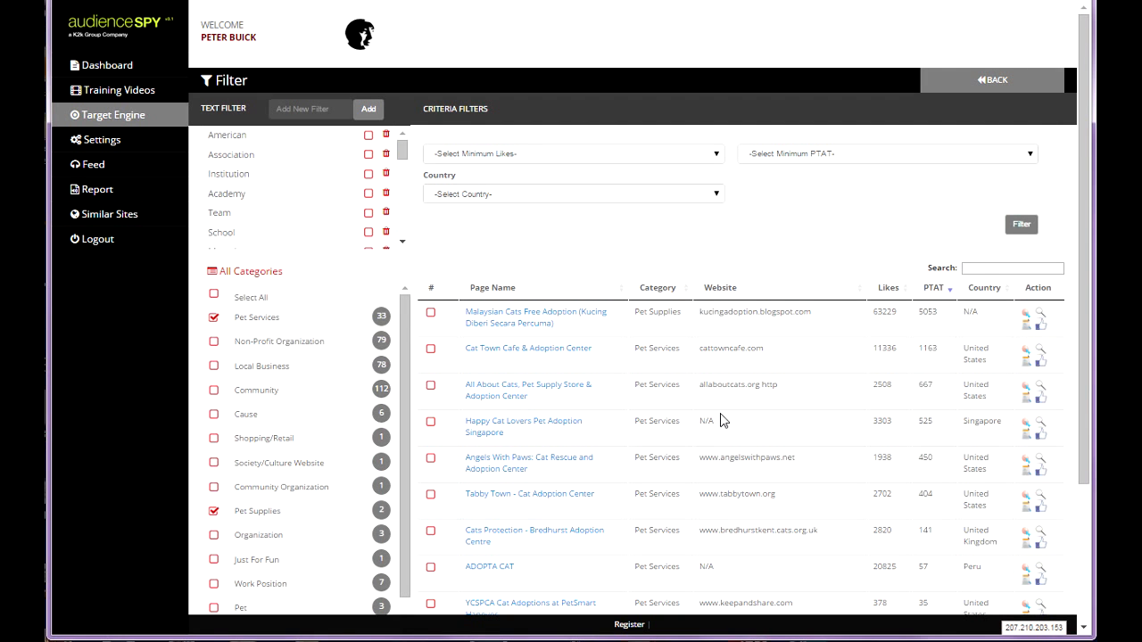
Step: Check the report for All About Cats, Pet Supply Store & Adoption Center for media kits, then return to the filtered results
{"action": "right_click", "coordinate": [1026, 406]}
{"action": "left_click", "coordinate": [1074, 57]}
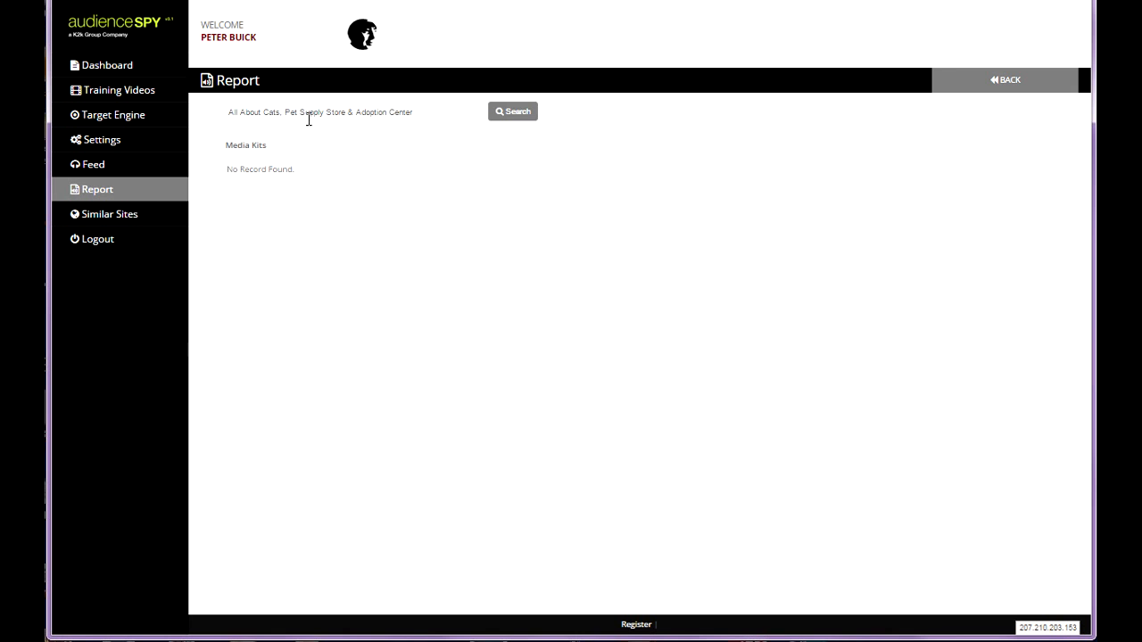
{"action": "left_click", "coordinate": [516, 114]}
{"action": "left_click", "coordinate": [928, 1]}
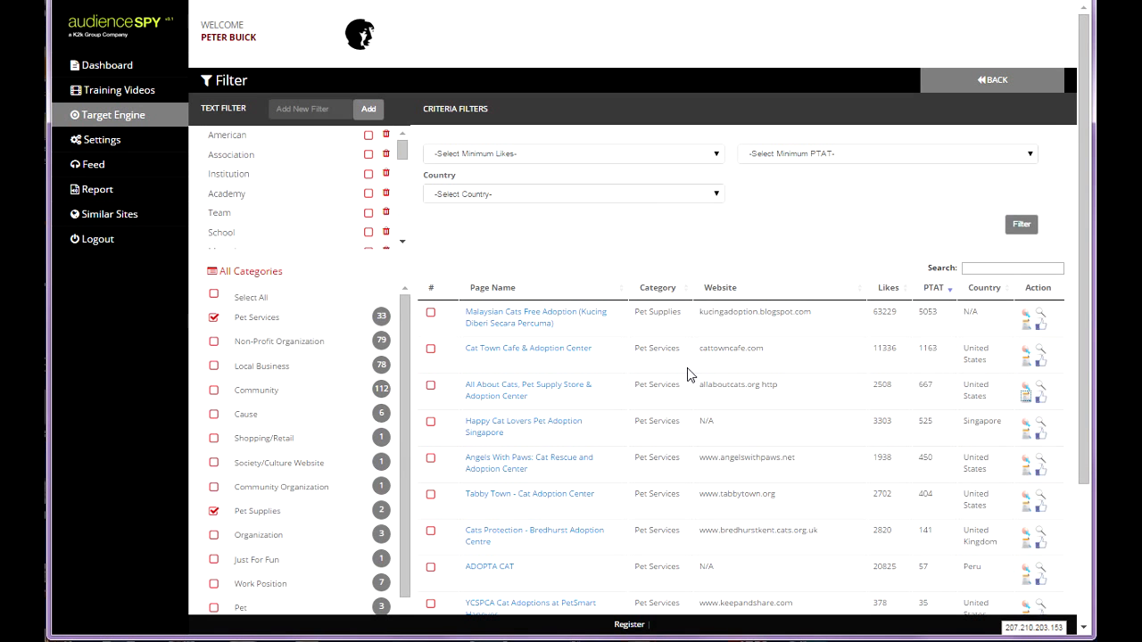
Step: Search from All About Cats, Pet Supply Store & Adoption Center using all its suggested keywords except the second All About Cats Veterinary Hospital
{"action": "left_click", "coordinate": [1040, 390]}
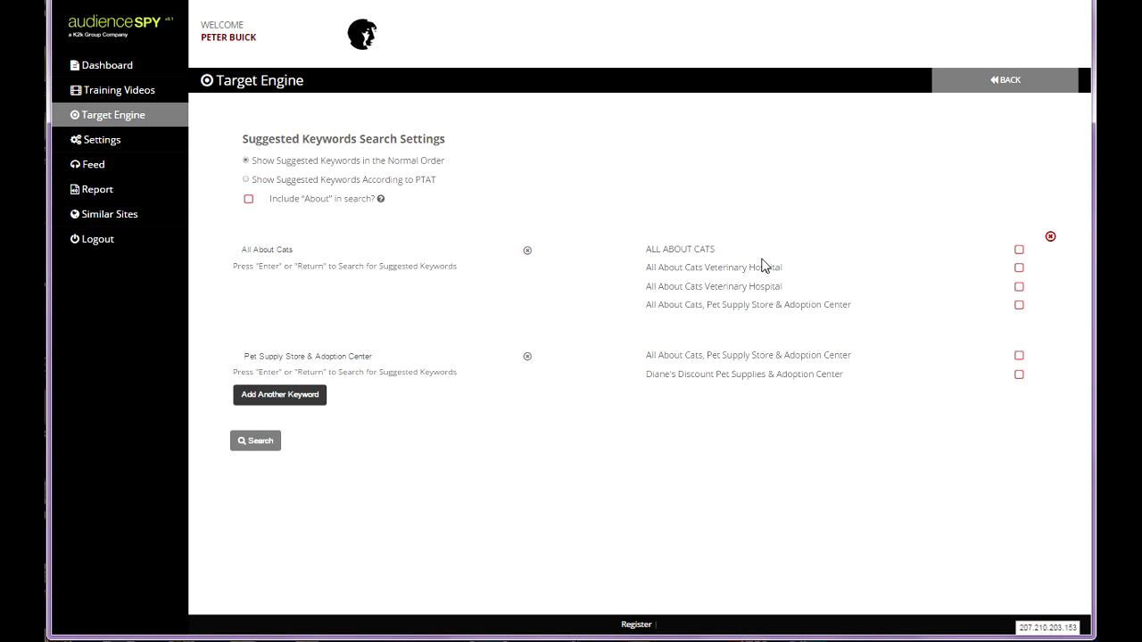
{"action": "left_click", "coordinate": [1019, 268]}
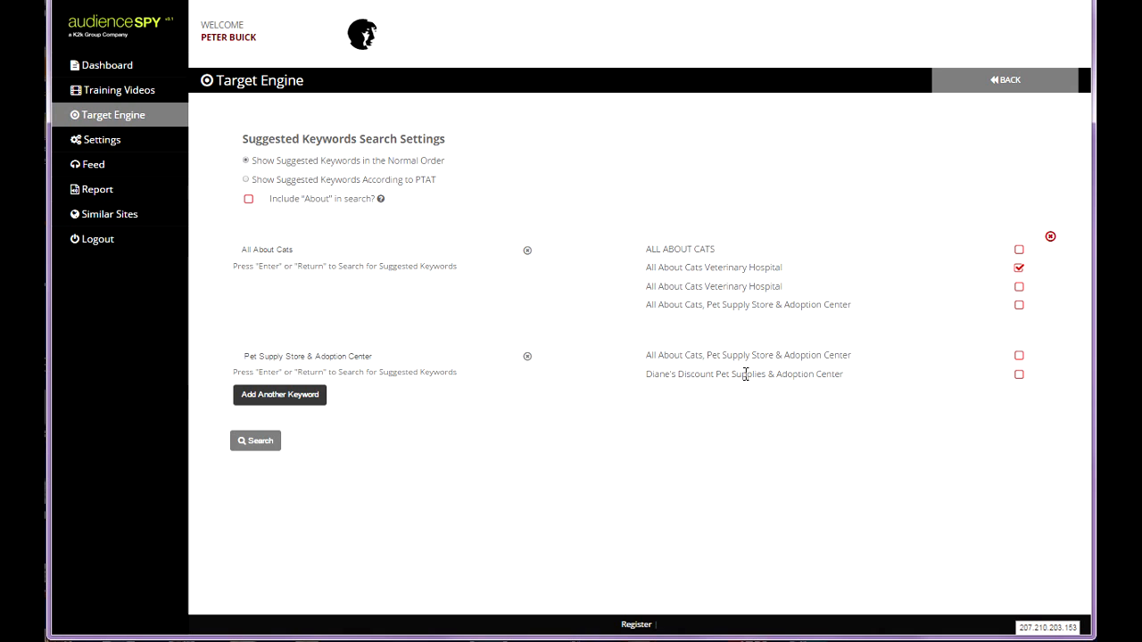
{"action": "left_click", "coordinate": [1018, 375]}
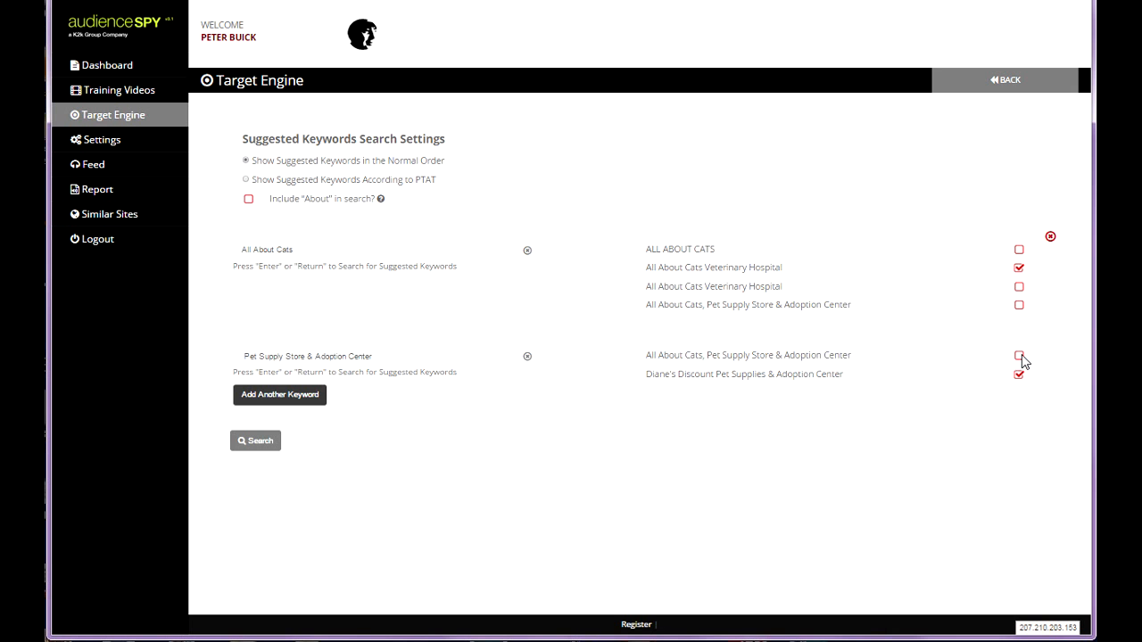
{"action": "left_click", "coordinate": [1018, 306]}
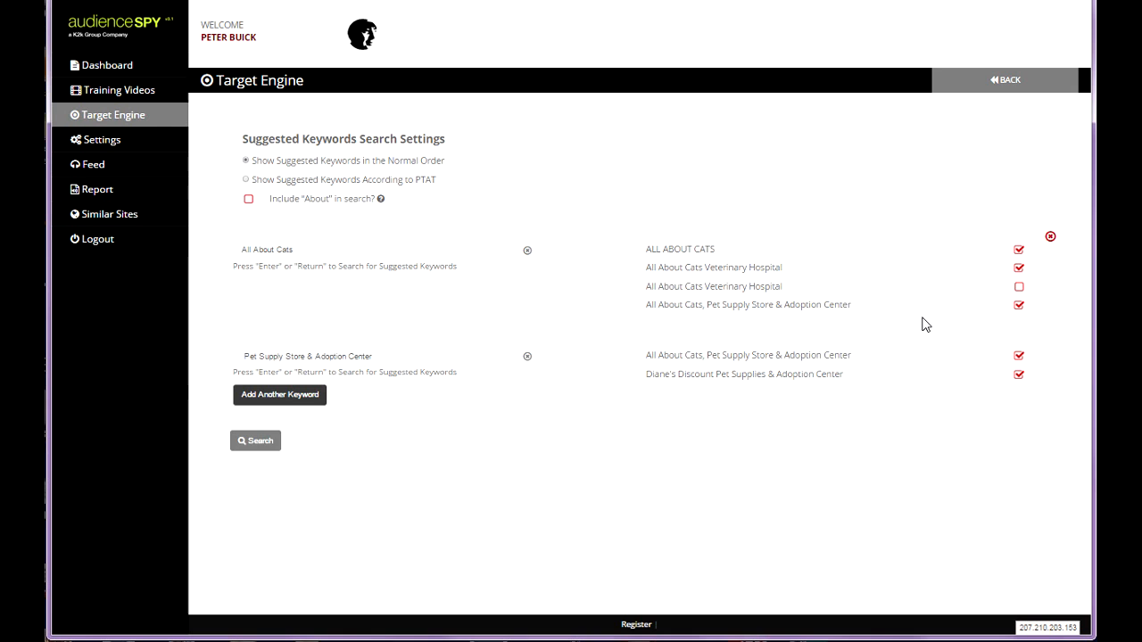
{"action": "left_click", "coordinate": [260, 448]}
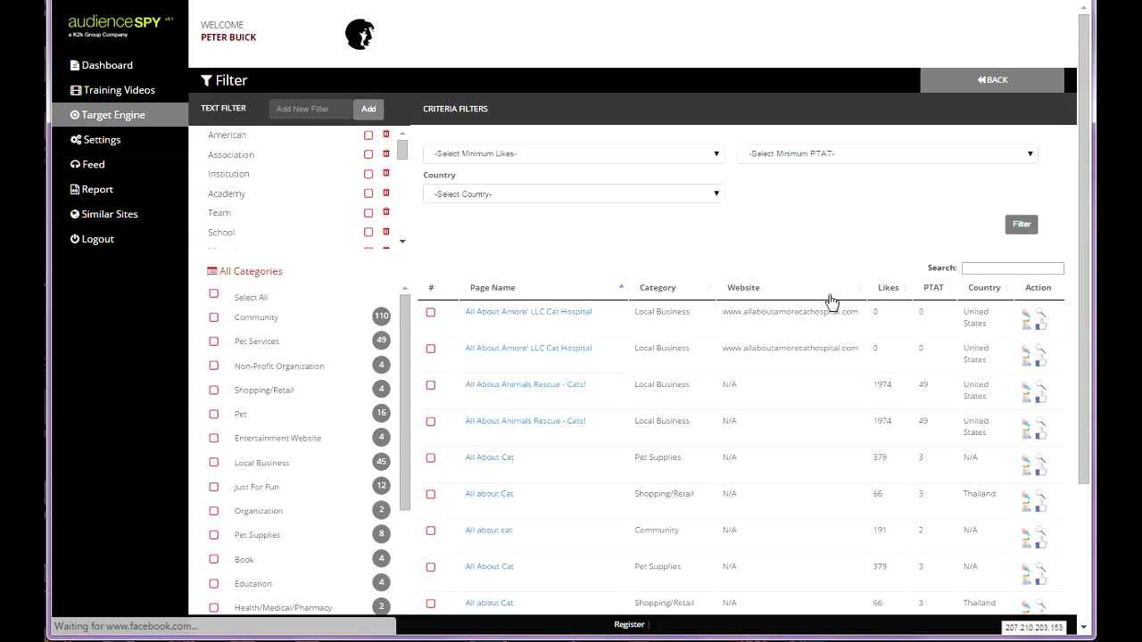
Step: Sort the new search results by PTAT in descending order and look through the first page
{"action": "left_click", "coordinate": [928, 289]}
{"action": "left_click", "coordinate": [932, 289]}
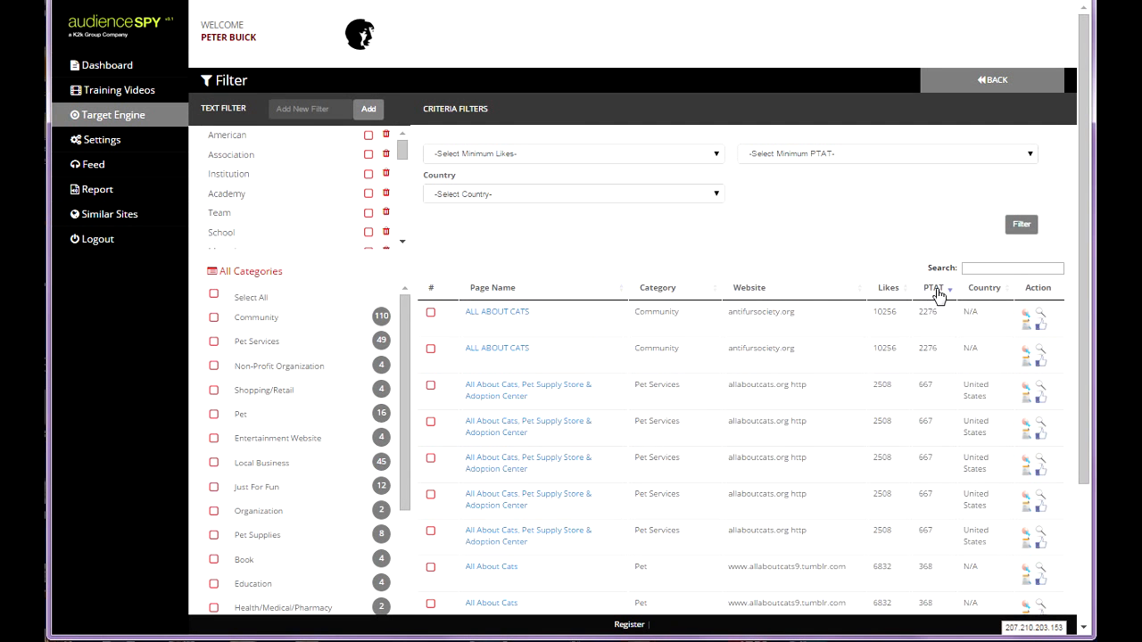
{"action": "scroll", "coordinate": [964, 373], "scroll_direction": "down", "scroll_amount": 2}
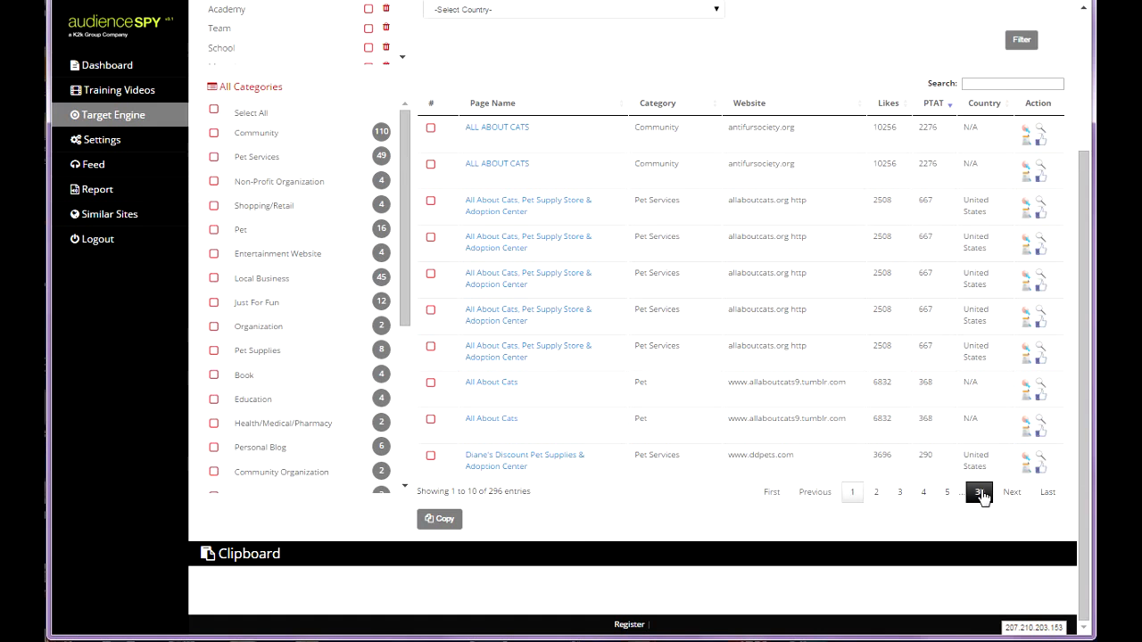
{"action": "scroll", "coordinate": [806, 323], "scroll_direction": "up", "scroll_amount": 2}
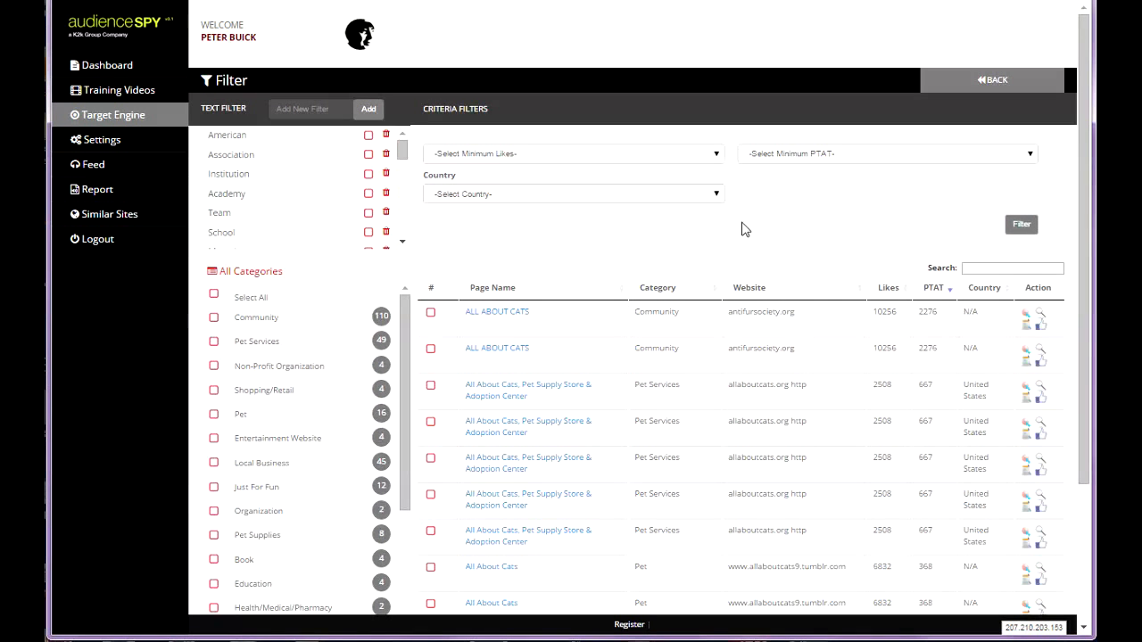
Step: Try to filter the results to pages with a minimum PTAT of 10000
{"action": "left_click", "coordinate": [807, 156]}
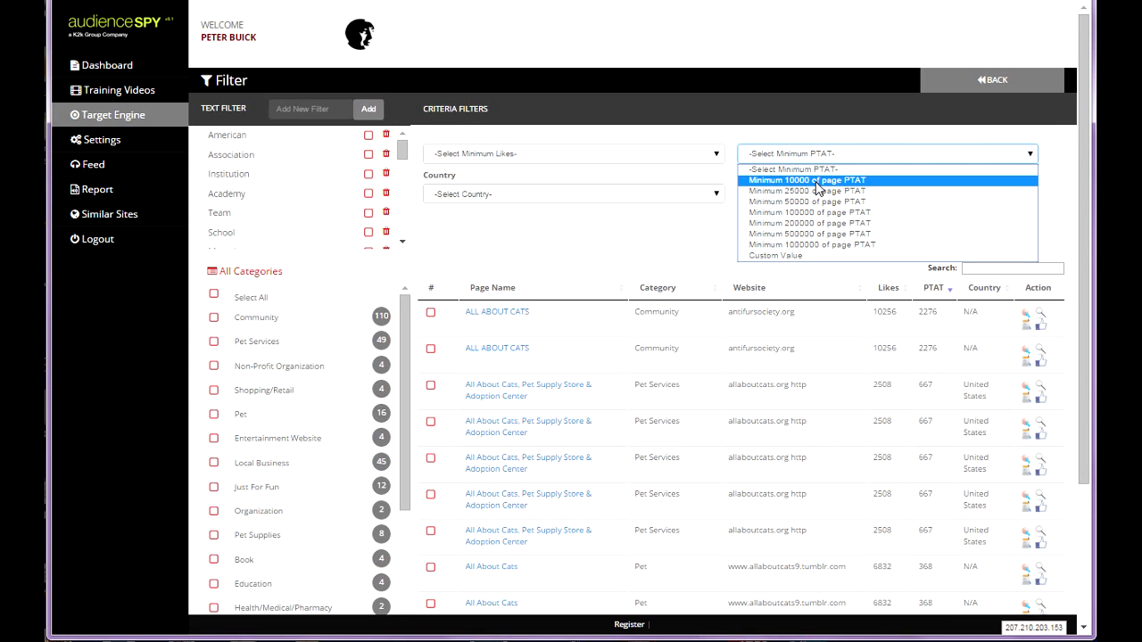
{"action": "left_click", "coordinate": [808, 180]}
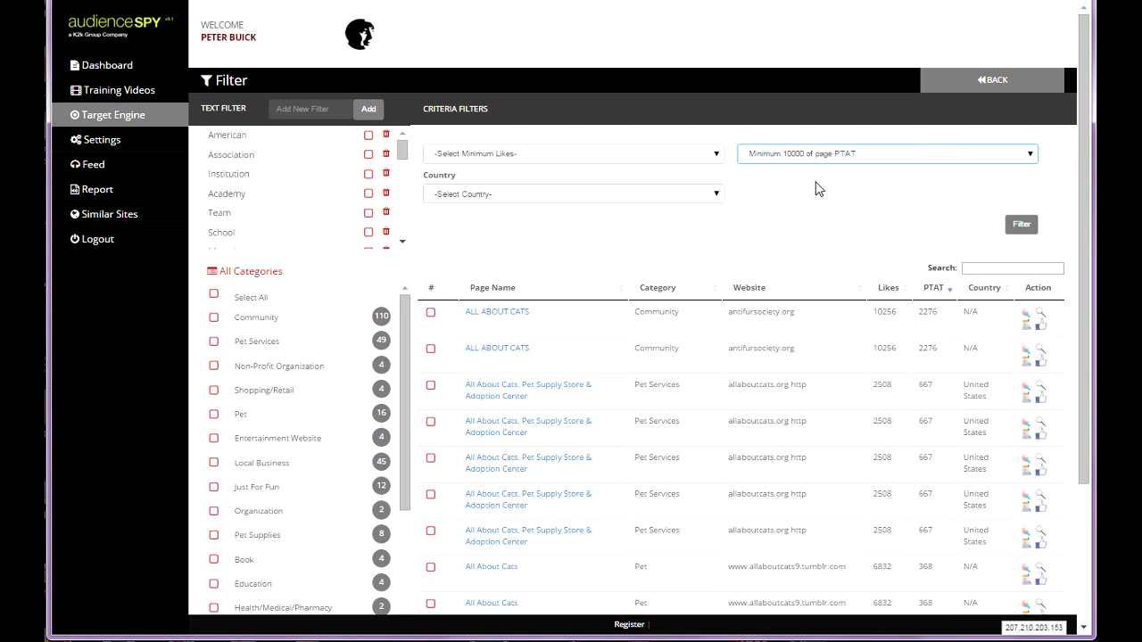
{"action": "left_click", "coordinate": [1019, 224]}
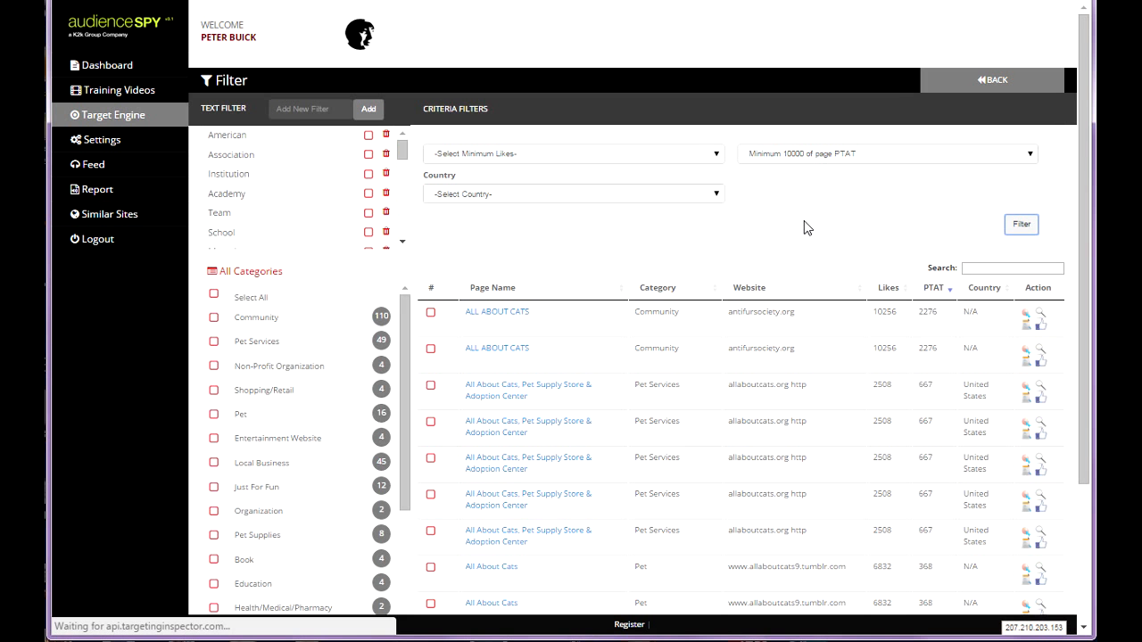
{"action": "scroll", "coordinate": [816, 265], "scroll_direction": "down", "scroll_amount": 2}
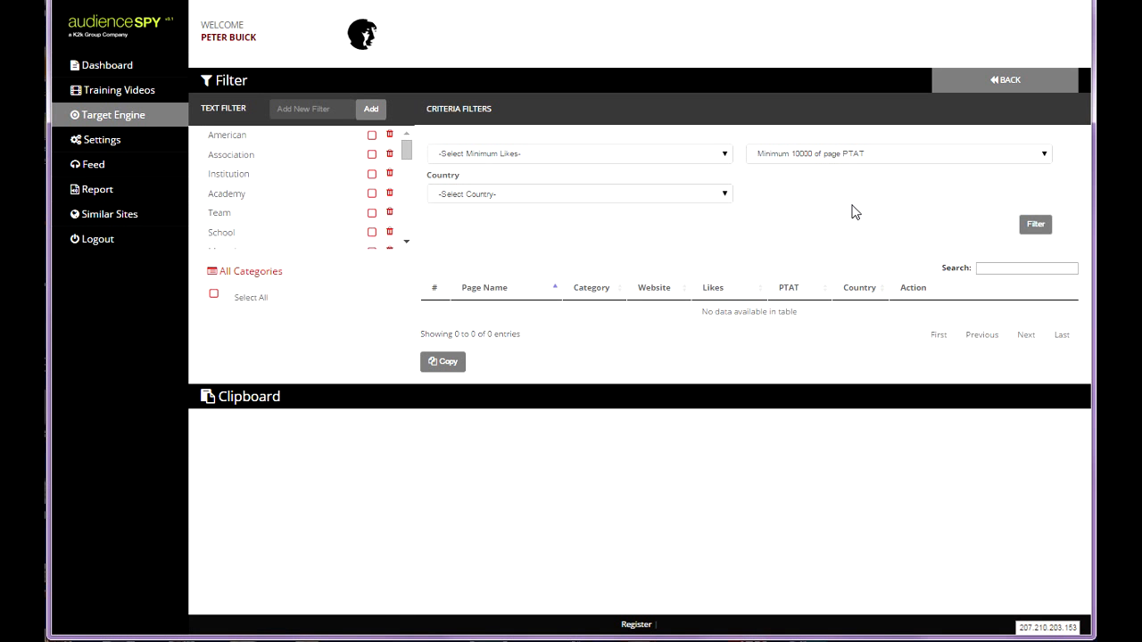
Step: Filter the results with a custom minimum PTAT value of 50
{"action": "left_click", "coordinate": [829, 155]}
{"action": "left_click", "coordinate": [784, 256]}
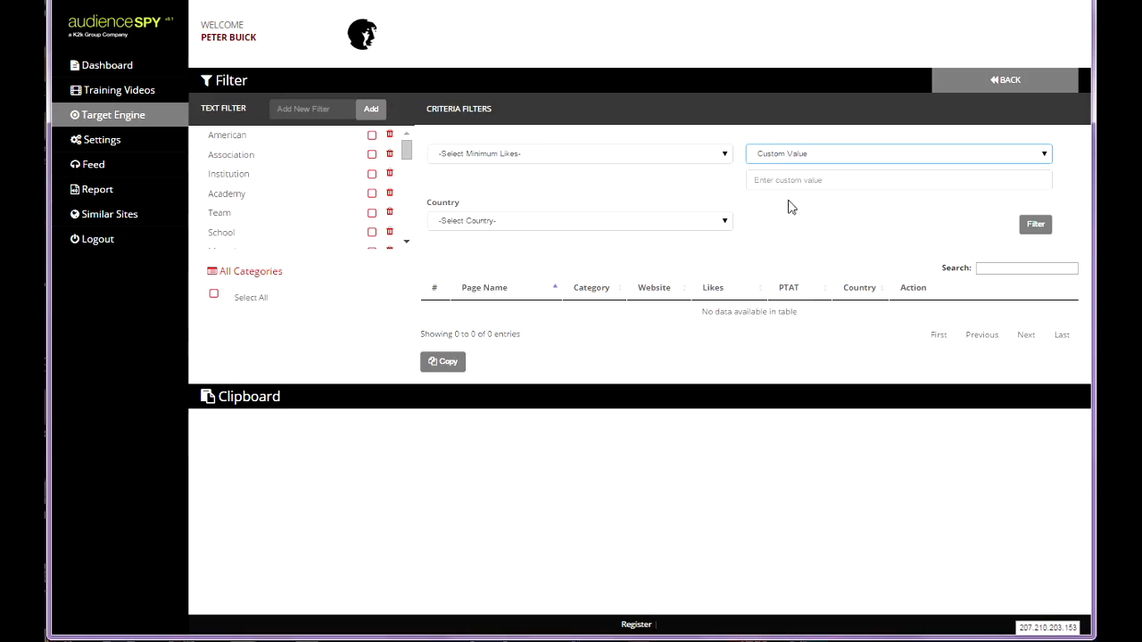
{"action": "left_click", "coordinate": [806, 183]}
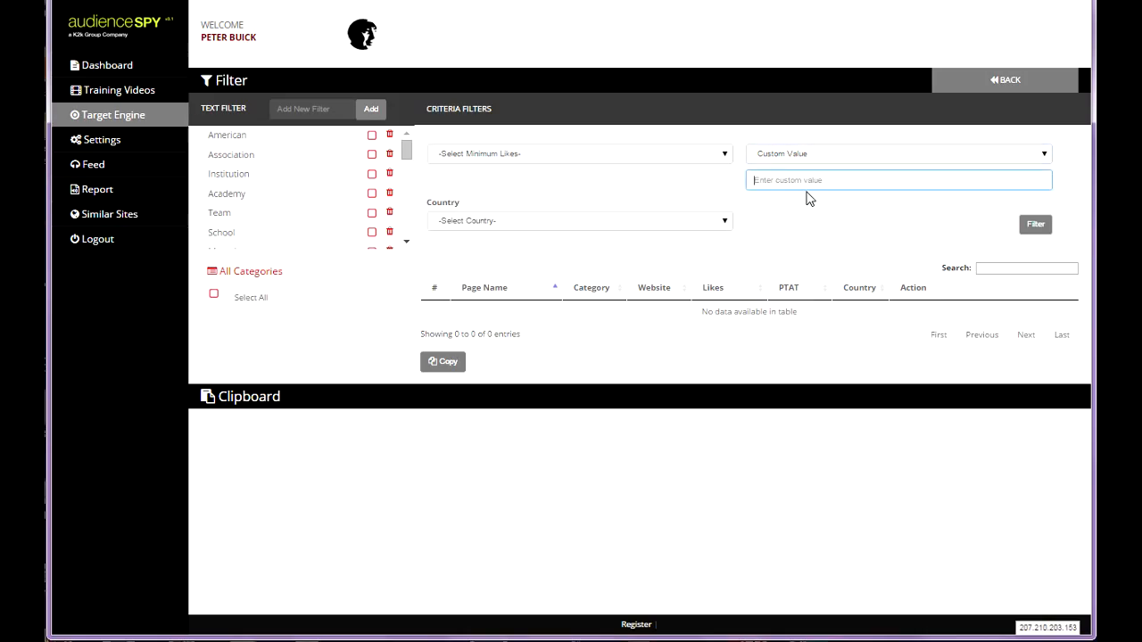
{"action": "type", "text": "50"}
{"action": "left_click", "coordinate": [1040, 225]}
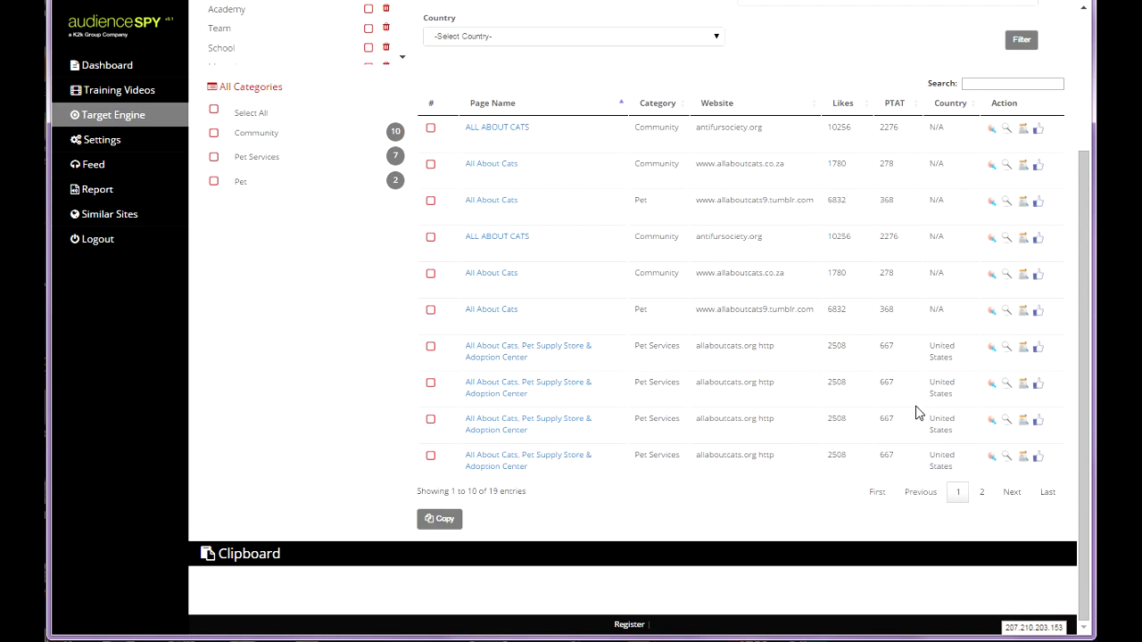
Step: Select all ten pages listed on the first page of the filtered results
{"action": "scroll", "coordinate": [919, 321], "scroll_direction": "up", "scroll_amount": 2}
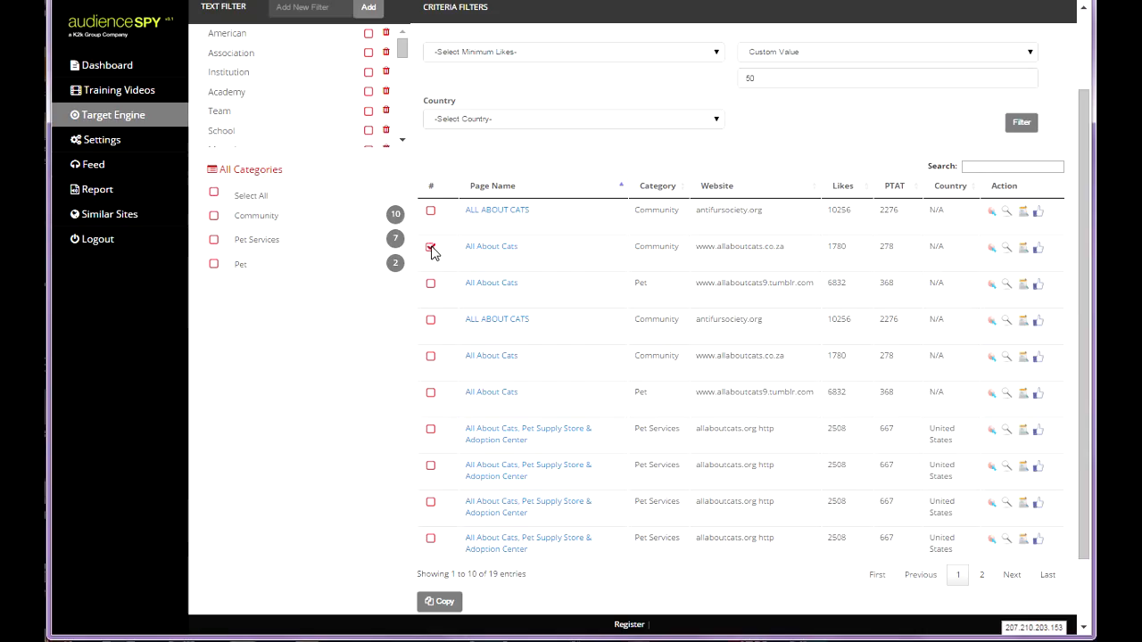
{"action": "left_click", "coordinate": [430, 211]}
{"action": "left_click", "coordinate": [430, 282]}
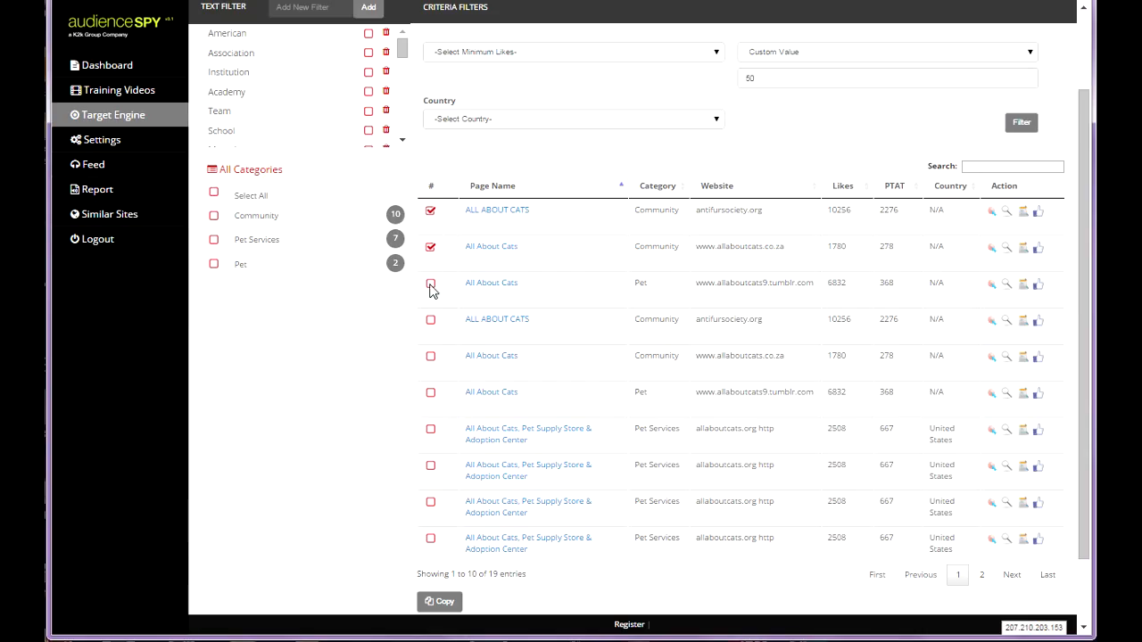
{"action": "left_click", "coordinate": [434, 359]}
{"action": "left_click", "coordinate": [430, 323]}
{"action": "left_click", "coordinate": [427, 392]}
{"action": "left_click", "coordinate": [432, 432]}
{"action": "left_click", "coordinate": [431, 468]}
{"action": "left_click", "coordinate": [431, 539]}
{"action": "left_click", "coordinate": [431, 502]}
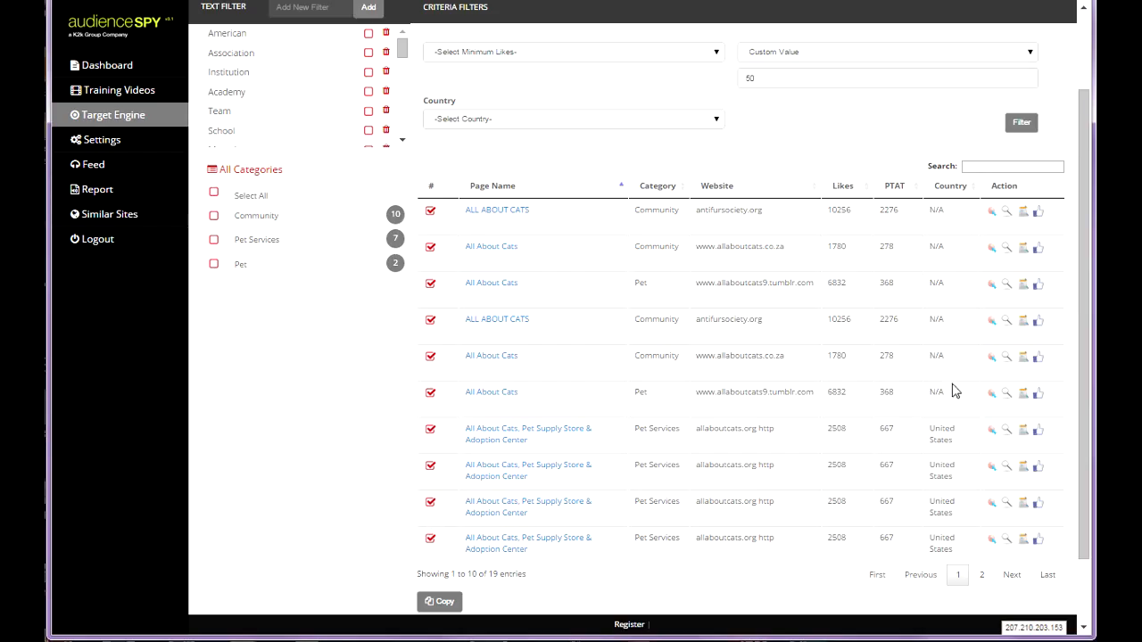
Step: Copy the selected pages to the clipboard list and open the second page of results
{"action": "scroll", "coordinate": [858, 357], "scroll_direction": "down", "scroll_amount": 1}
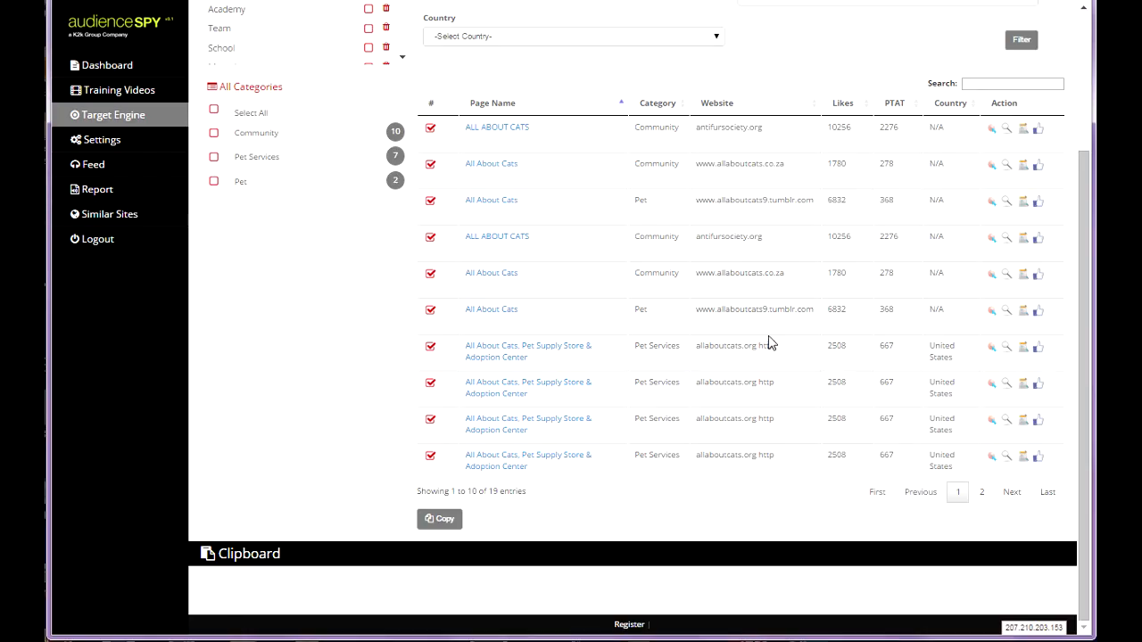
{"action": "left_click", "coordinate": [442, 519]}
{"action": "scroll", "coordinate": [464, 578], "scroll_direction": "down", "scroll_amount": 2}
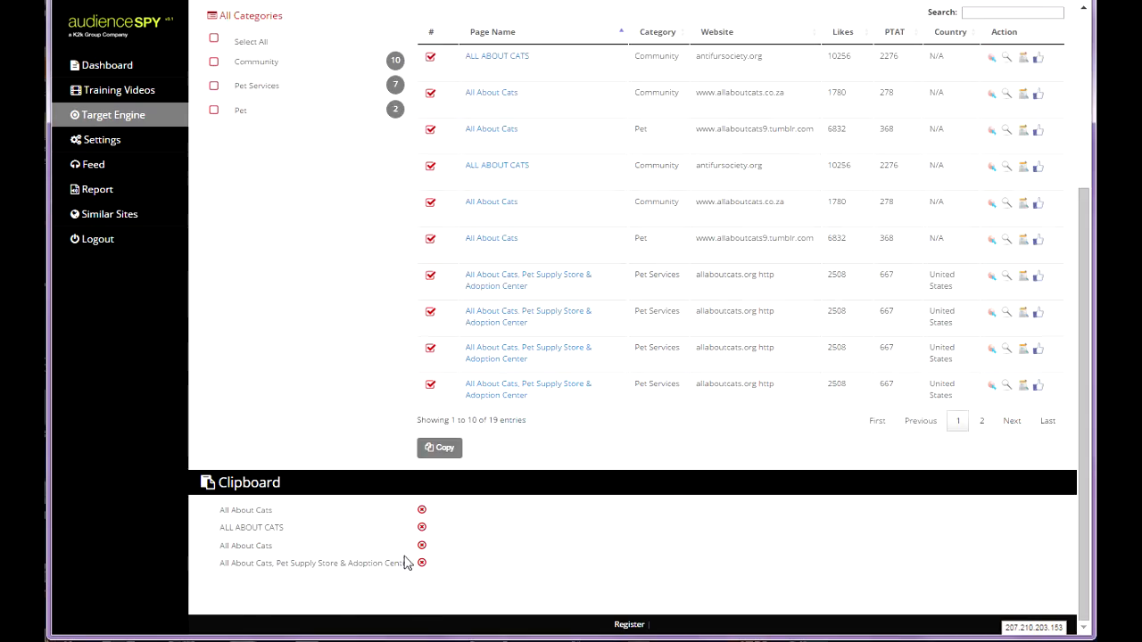
{"action": "left_click", "coordinate": [981, 423]}
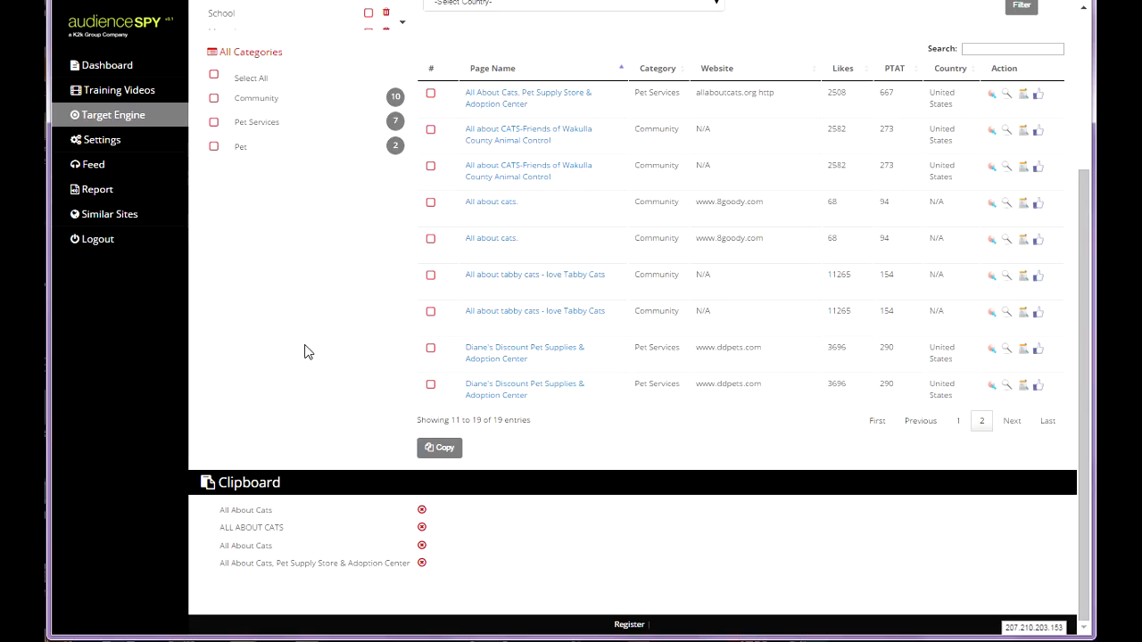
Step: Copy All About Cats Pet Supply Store, All about cats., All about tabby cats and Diane's Discount Pet Supplies from results page two to the clipboard list
{"action": "left_click", "coordinate": [956, 427]}
{"action": "left_click", "coordinate": [981, 459]}
{"action": "left_click", "coordinate": [431, 94]}
{"action": "left_click", "coordinate": [431, 129]}
{"action": "left_click", "coordinate": [431, 166]}
{"action": "left_click", "coordinate": [429, 386]}
{"action": "left_click", "coordinate": [432, 167]}
{"action": "left_click", "coordinate": [431, 131]}
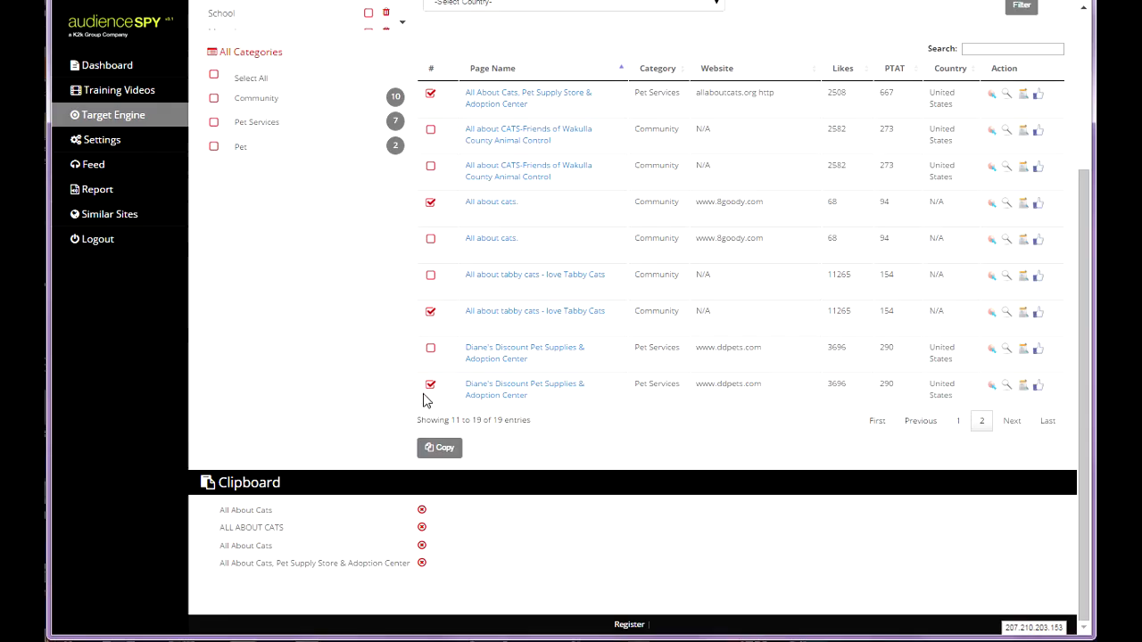
{"action": "left_click", "coordinate": [450, 452]}
{"action": "scroll", "coordinate": [413, 502], "scroll_direction": "down", "scroll_amount": 1}
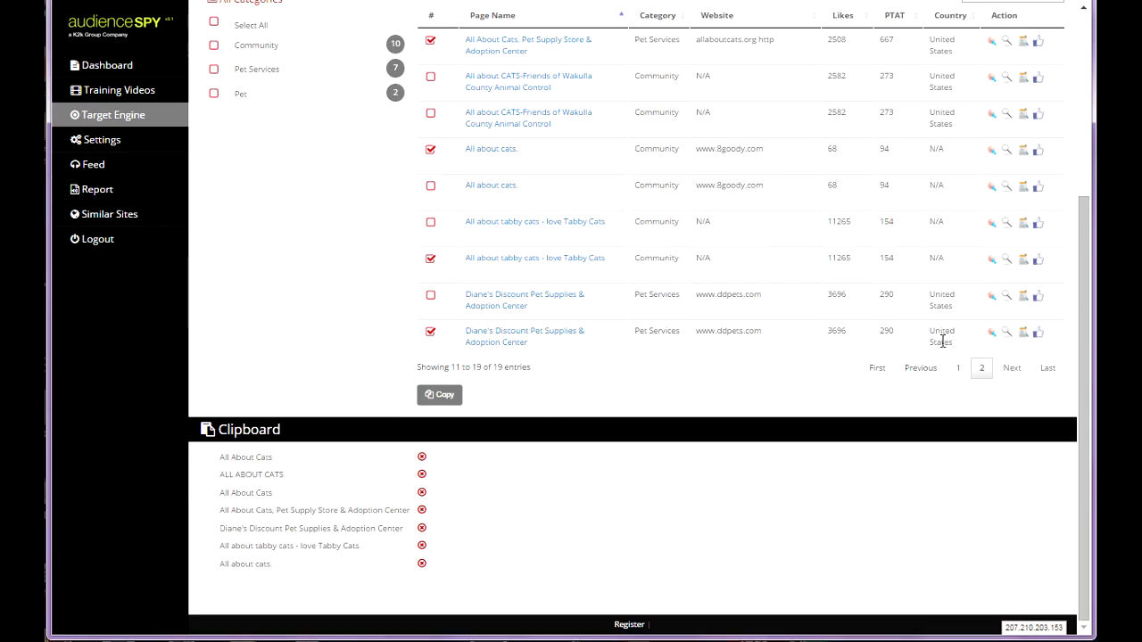
Step: Return to the first results page and review the page names collected in the clipboard list
{"action": "left_click", "coordinate": [958, 368]}
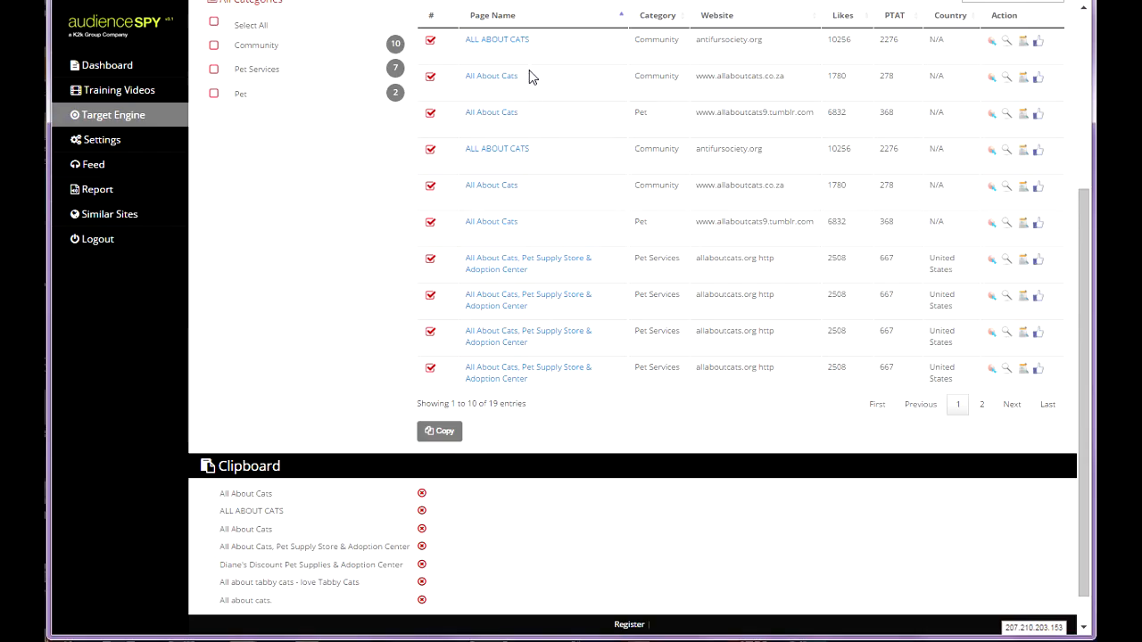
{"action": "scroll", "coordinate": [543, 196], "scroll_direction": "down", "scroll_amount": 1}
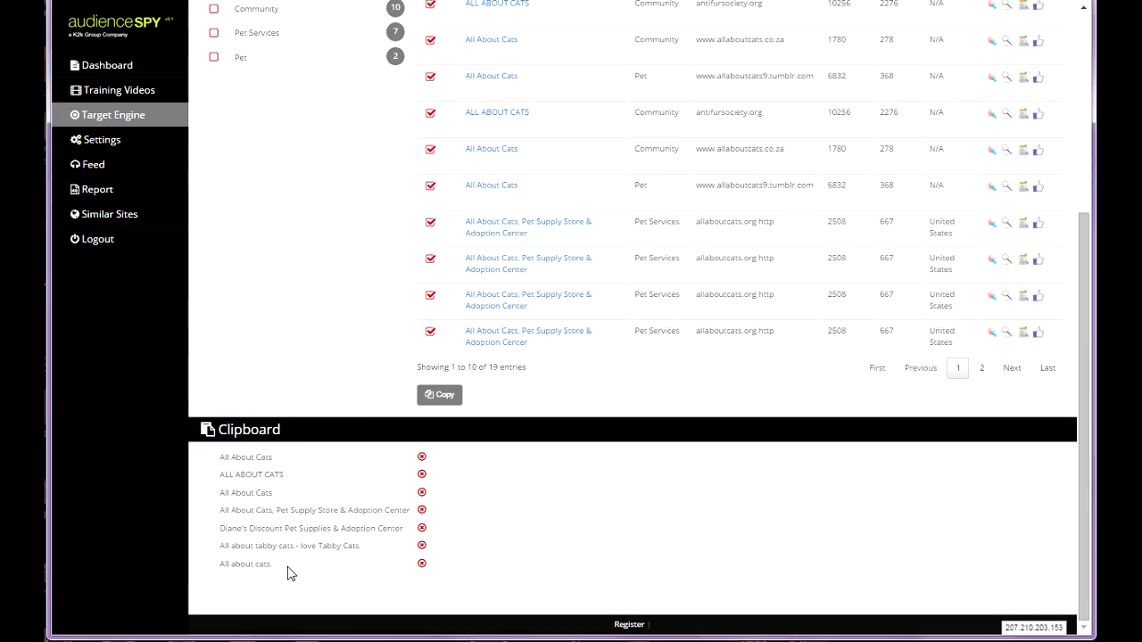
{"action": "left_click_drag", "start_coordinate": [277, 559], "coordinate": [199, 470]}
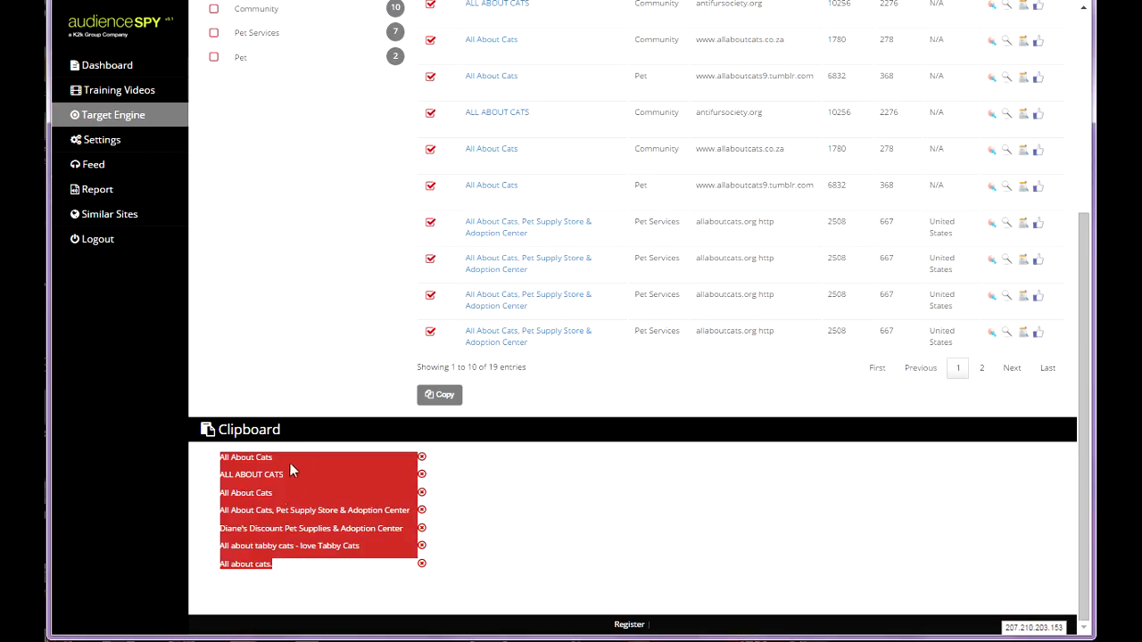
{"action": "left_click", "coordinate": [489, 498]}
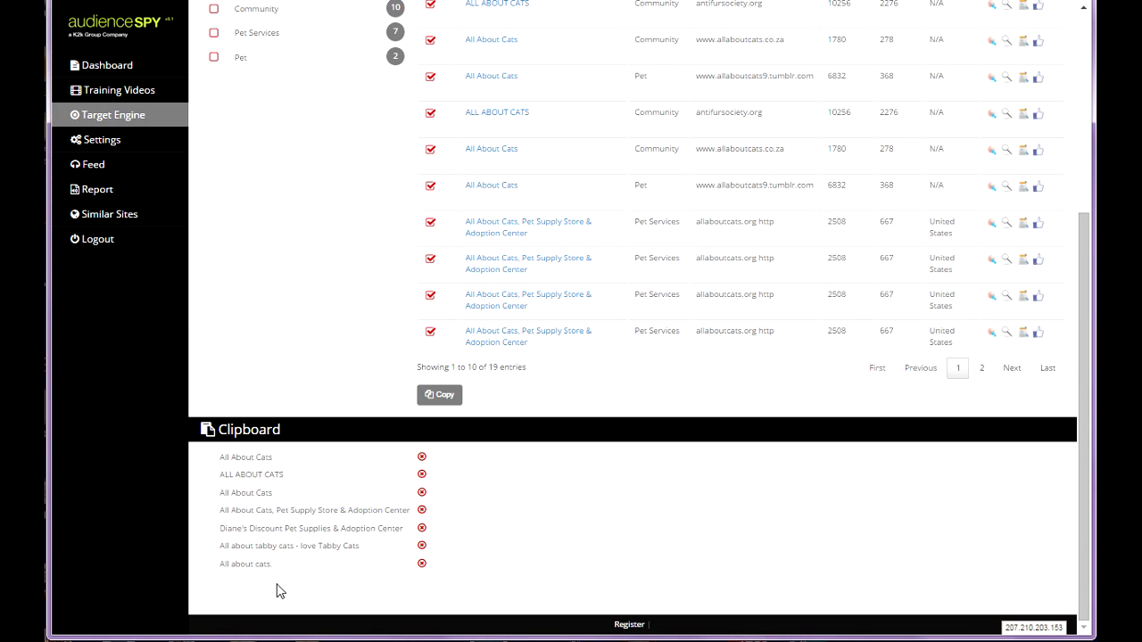
{"action": "scroll", "coordinate": [299, 369], "scroll_direction": "up", "scroll_amount": 2}
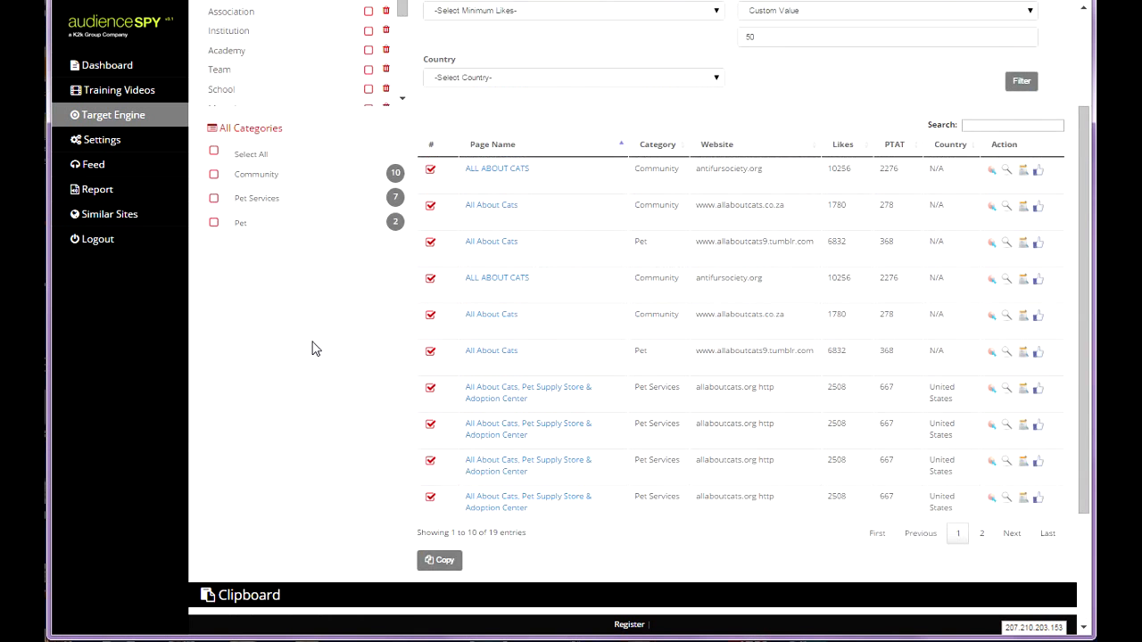
{"action": "scroll", "coordinate": [316, 352], "scroll_direction": "down", "scroll_amount": 2}
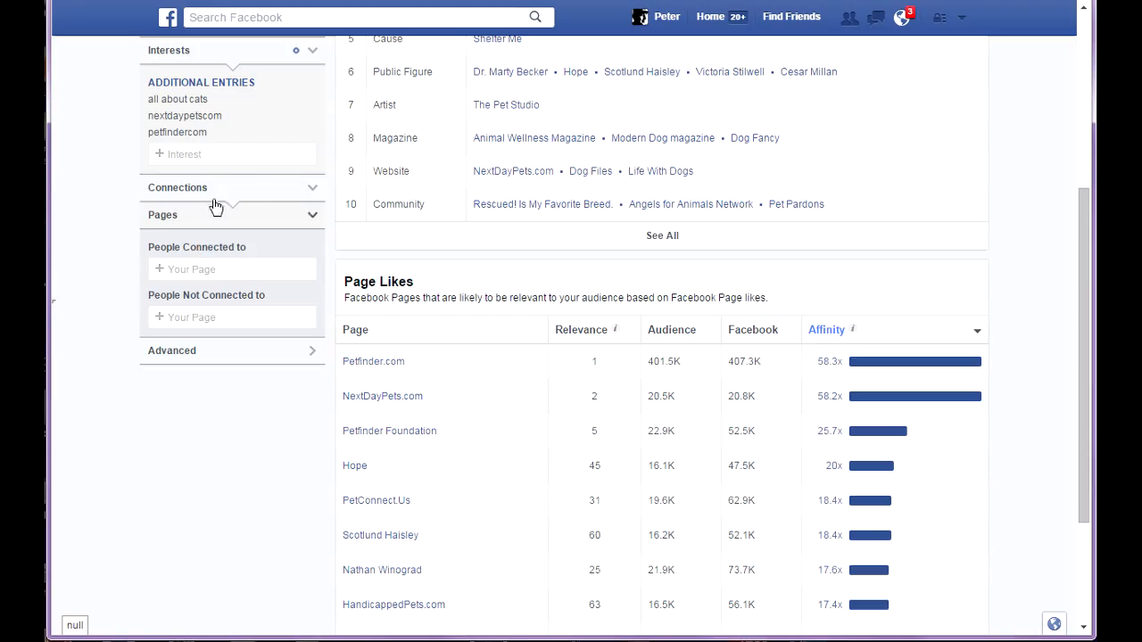
Step: Switch to Facebook's audience insights page and try to paste the collected page names as an interest
{"action": "left_click", "coordinate": [198, 160]}
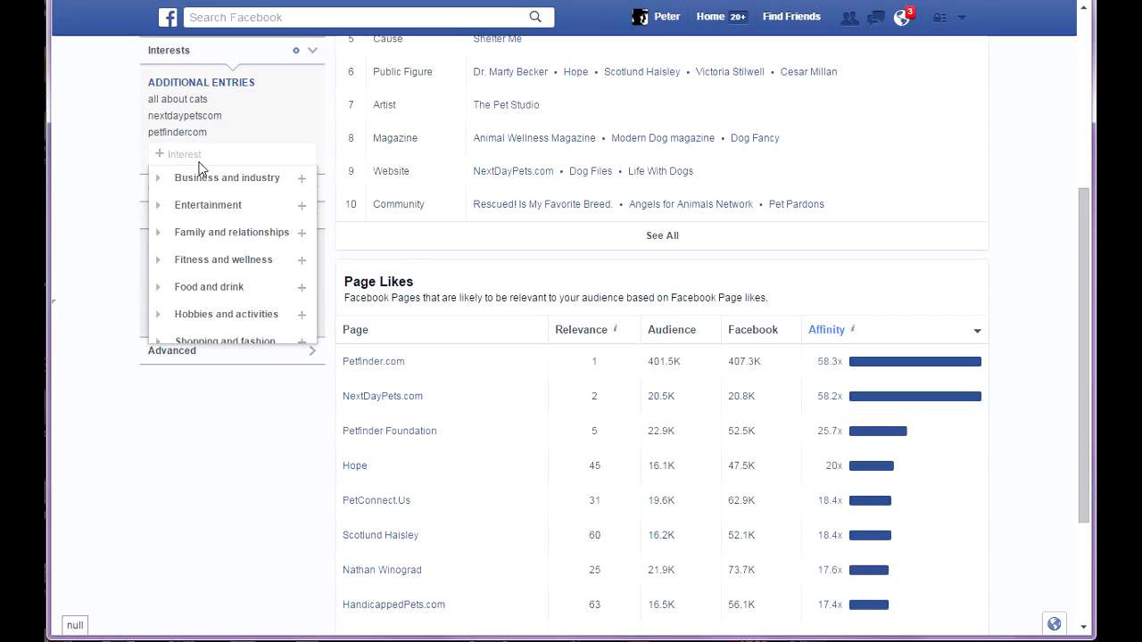
{"action": "right_click", "coordinate": [198, 156]}
{"action": "left_click", "coordinate": [238, 256]}
{"action": "left_click", "coordinate": [111, 167]}
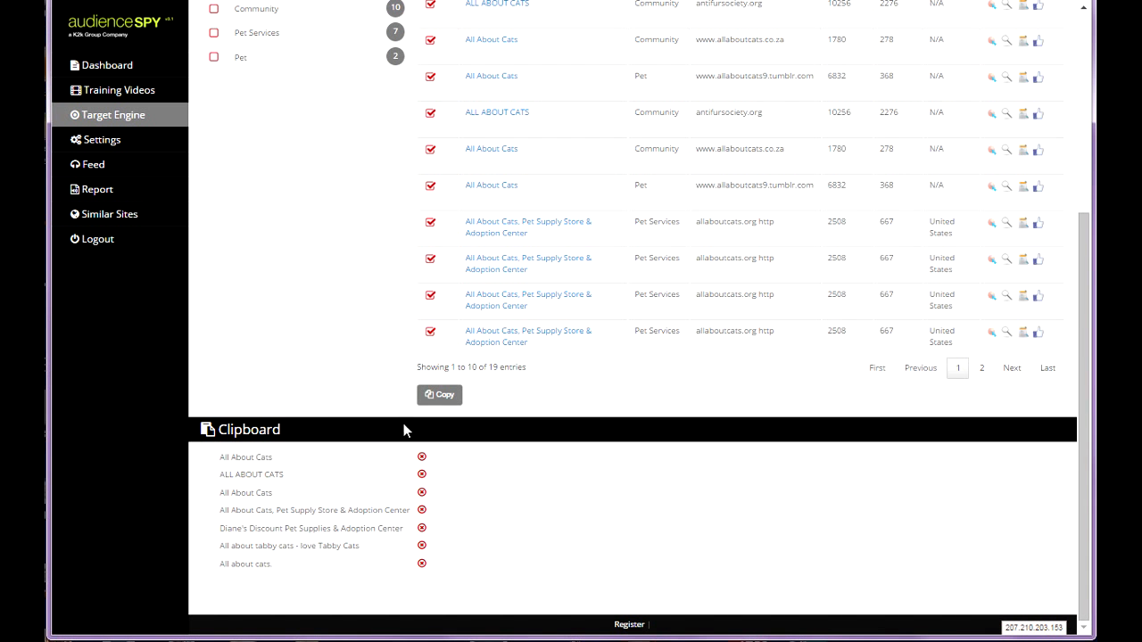
Step: Highlight the whole clipboard list in audienceSPY and try again to paste it as an interest in Facebook's audience insights
{"action": "left_click_drag", "start_coordinate": [222, 457], "coordinate": [336, 562]}
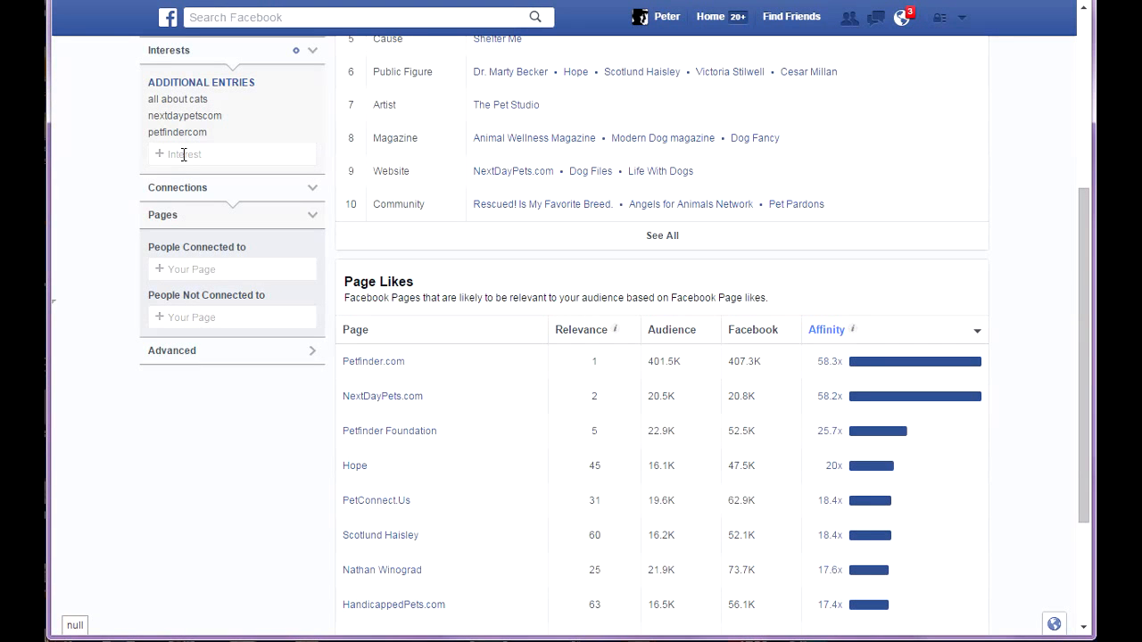
{"action": "left_click", "coordinate": [182, 154]}
{"action": "right_click", "coordinate": [183, 155]}
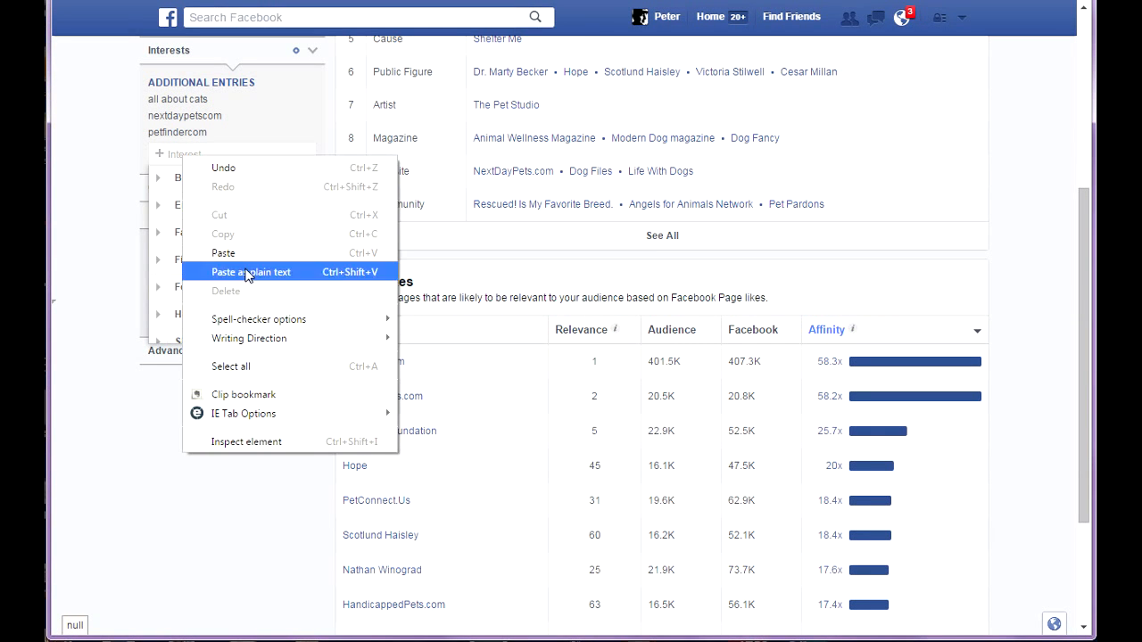
{"action": "left_click", "coordinate": [245, 257]}
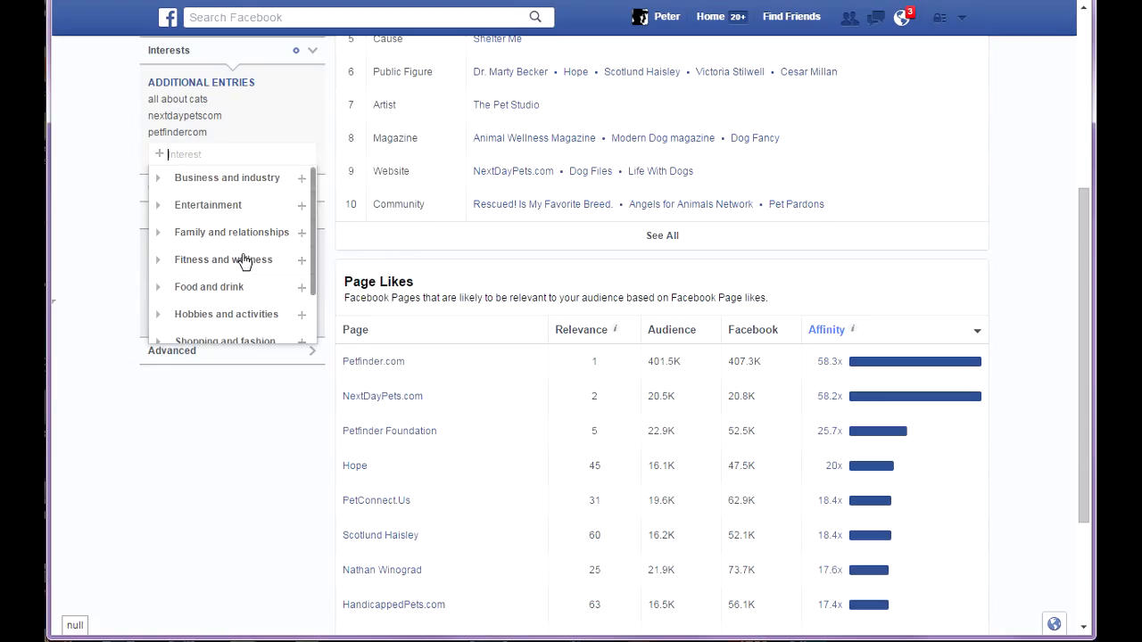
{"action": "left_click", "coordinate": [98, 268]}
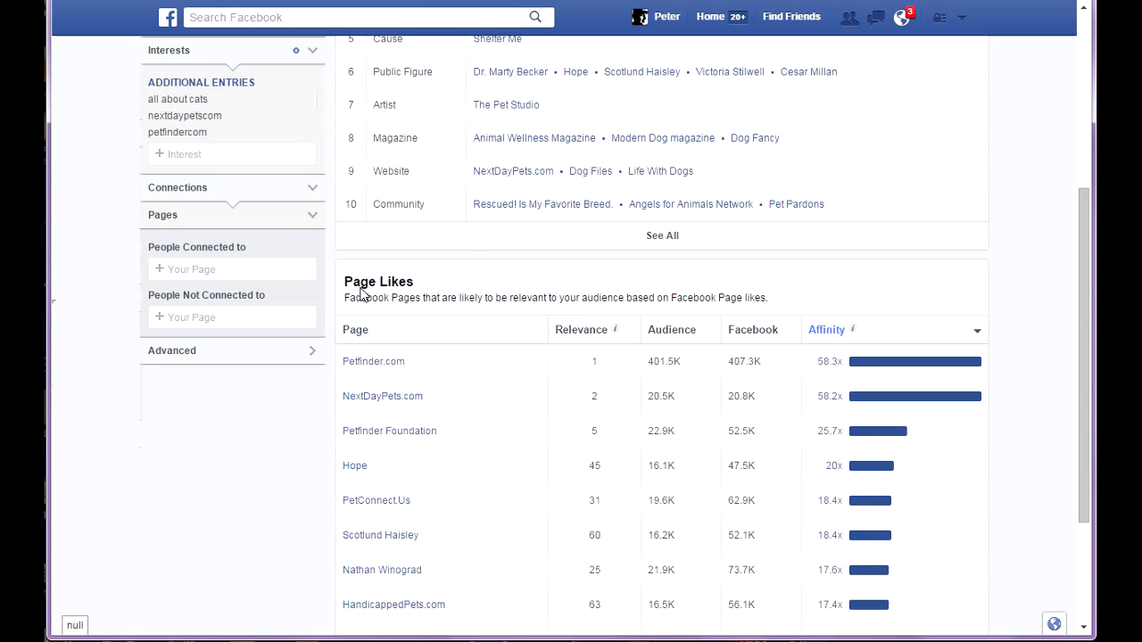
Step: Highlight only the first All About Cats clipboard entry, try entering "all about cats" as a Facebook interest, and clear the text again
{"action": "scroll", "coordinate": [361, 294], "scroll_direction": "up", "scroll_amount": 3}
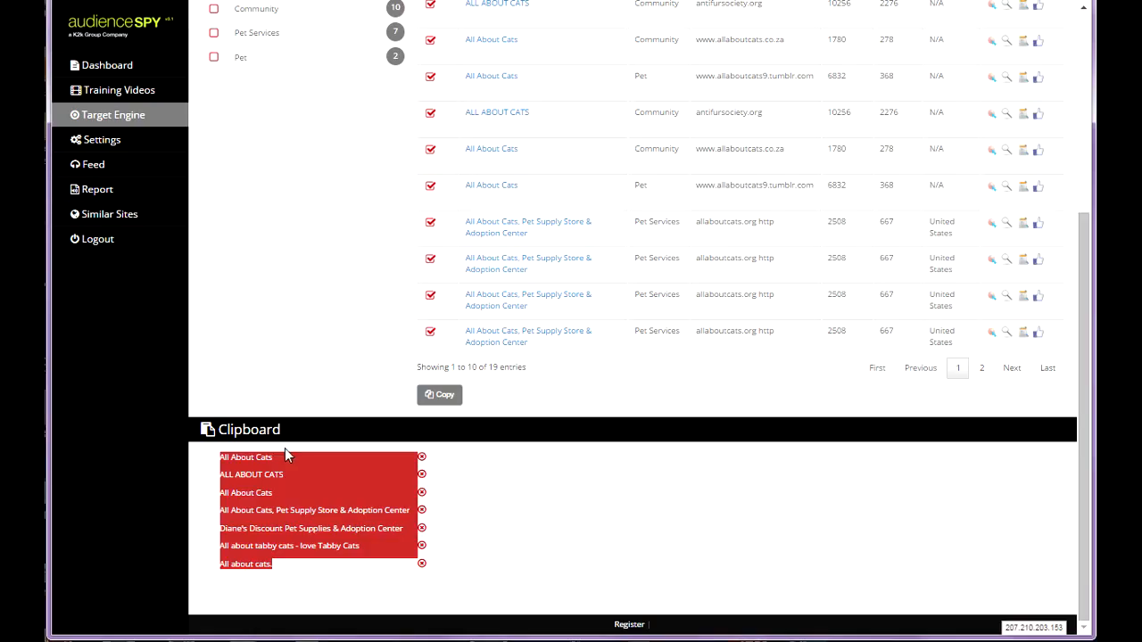
{"action": "left_click", "coordinate": [279, 461]}
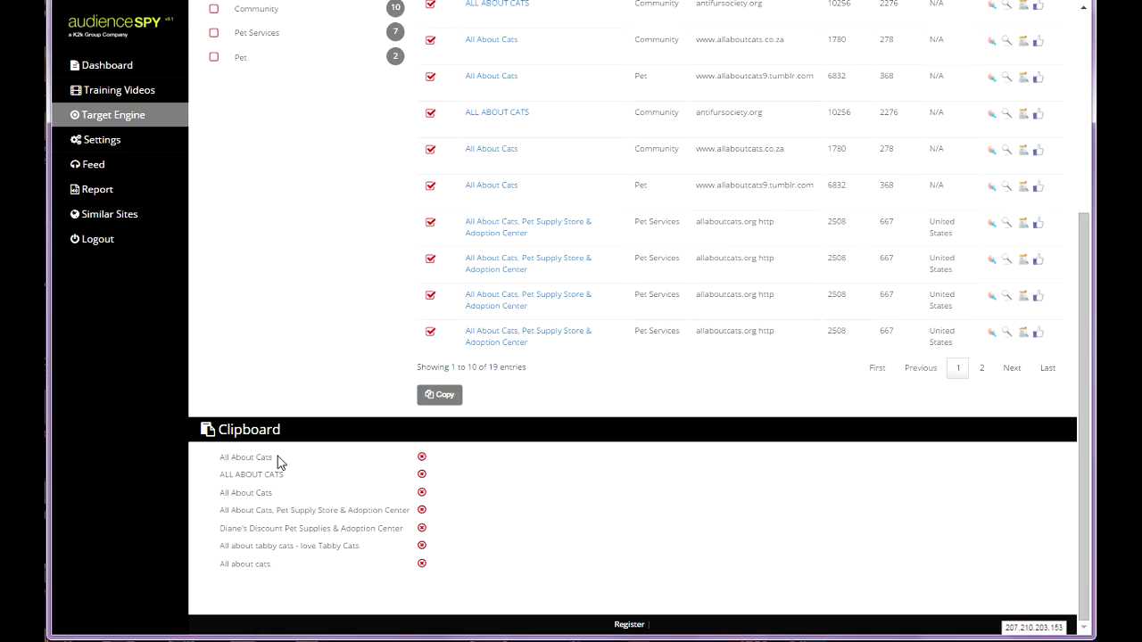
{"action": "left_click_drag", "start_coordinate": [276, 459], "coordinate": [214, 469]}
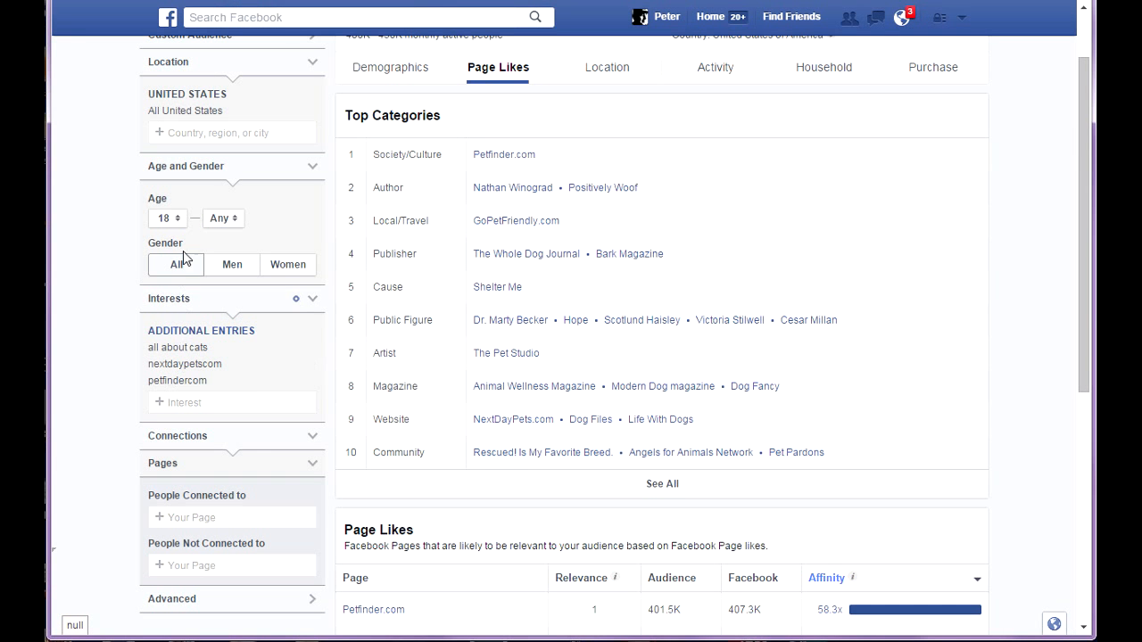
{"action": "left_click", "coordinate": [190, 403]}
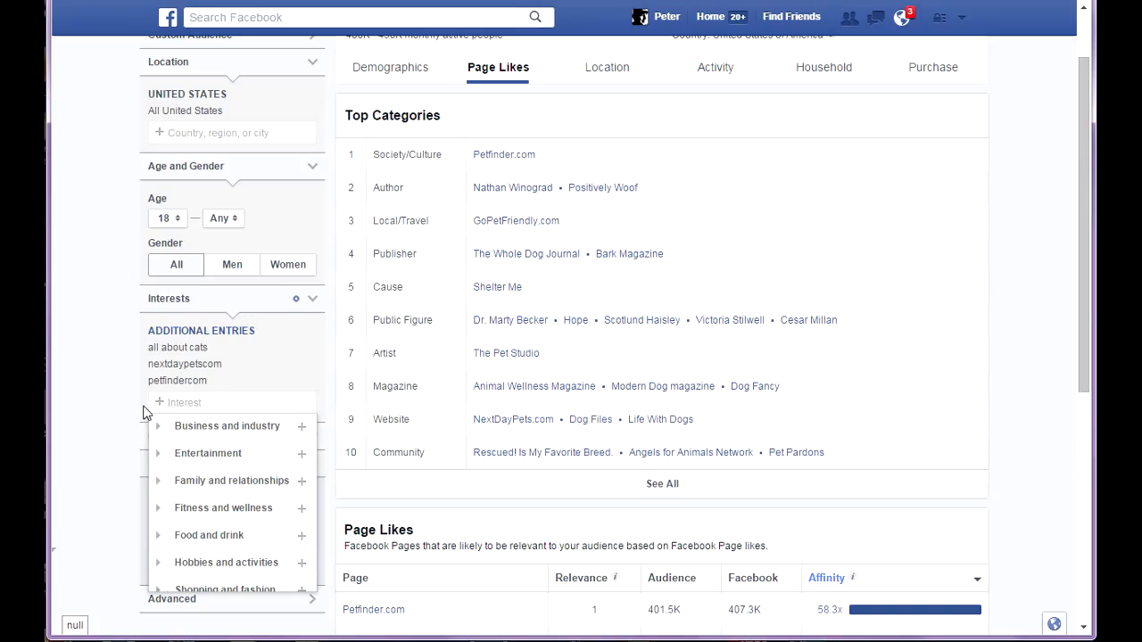
{"action": "type", "text": "all"}
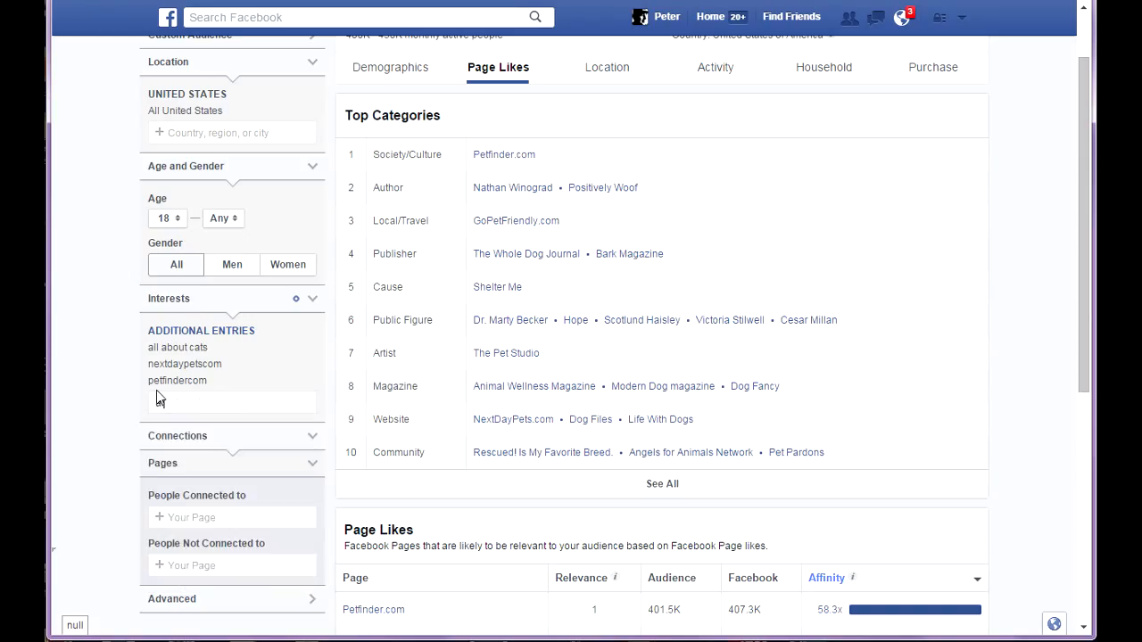
{"action": "type", "text": " about cats"}
{"action": "key", "text": "BackSpace"}
{"action": "key", "text": "BackSpace"}
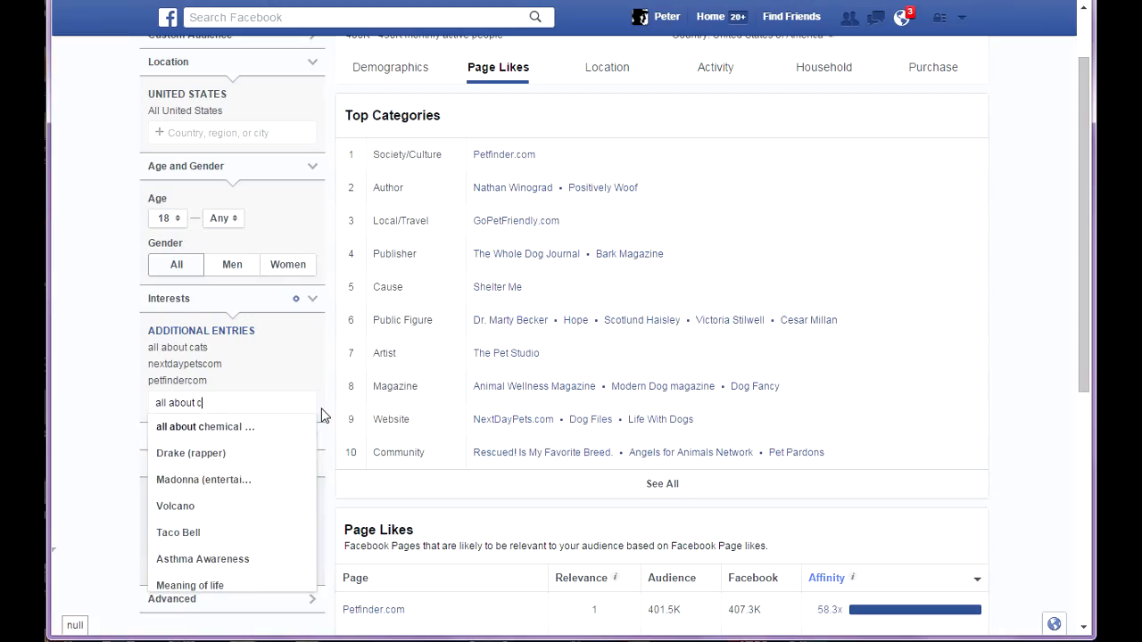
{"action": "key", "text": "BackSpace"}
{"action": "key", "text": "BackSpace"}
{"action": "key", "text": "BackSpace"}
{"action": "key", "text": "BackSpace"}
{"action": "key", "text": "BackSpace"}
{"action": "key", "text": "BackSpace"}
{"action": "key", "text": "BackSpace"}
{"action": "key", "text": "BackSpace"}
{"action": "key", "text": "BackSpace"}
{"action": "key", "text": "BackSpace"}
{"action": "key", "text": "BackSpace"}
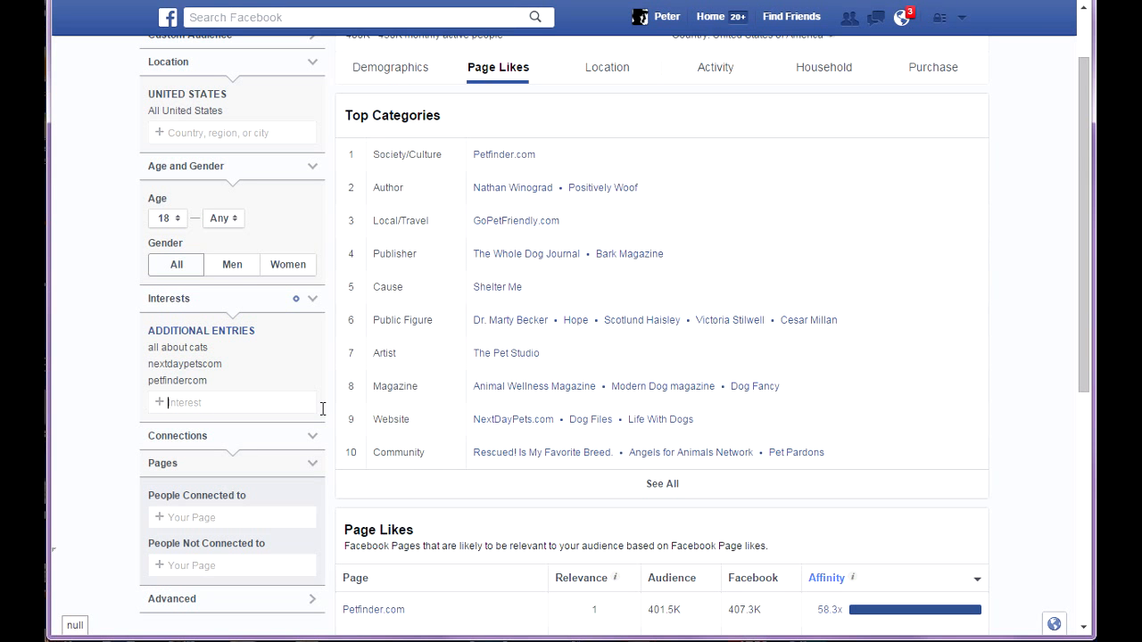
Step: Switch back to audienceSPY and examine the filtered results, their PTAT column, the categories and the clipboard list
{"action": "scroll", "coordinate": [982, 239], "scroll_direction": "up", "scroll_amount": 1}
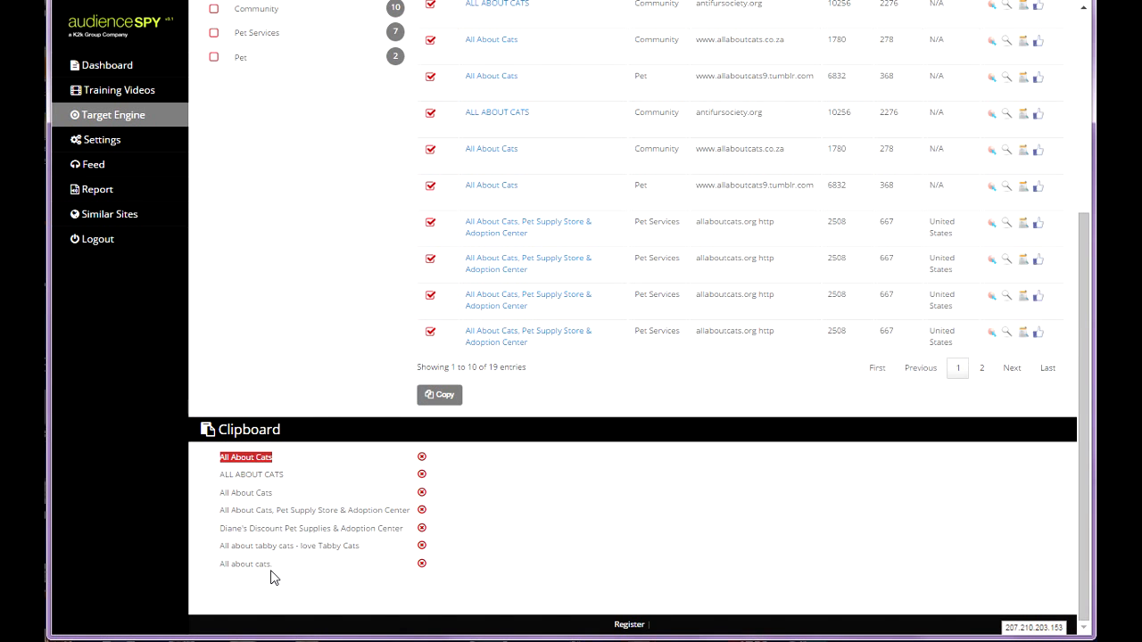
{"action": "scroll", "coordinate": [637, 314], "scroll_direction": "up", "scroll_amount": 4}
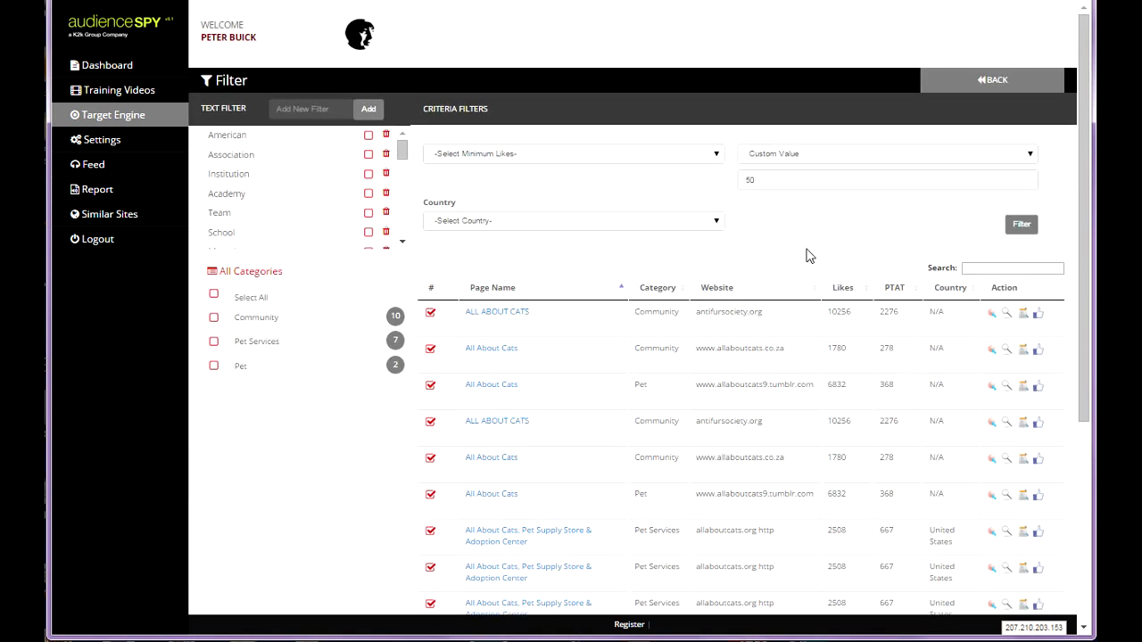
{"action": "scroll", "coordinate": [897, 286], "scroll_direction": "down", "scroll_amount": 1}
{"action": "scroll", "coordinate": [900, 268], "scroll_direction": "down", "scroll_amount": 1}
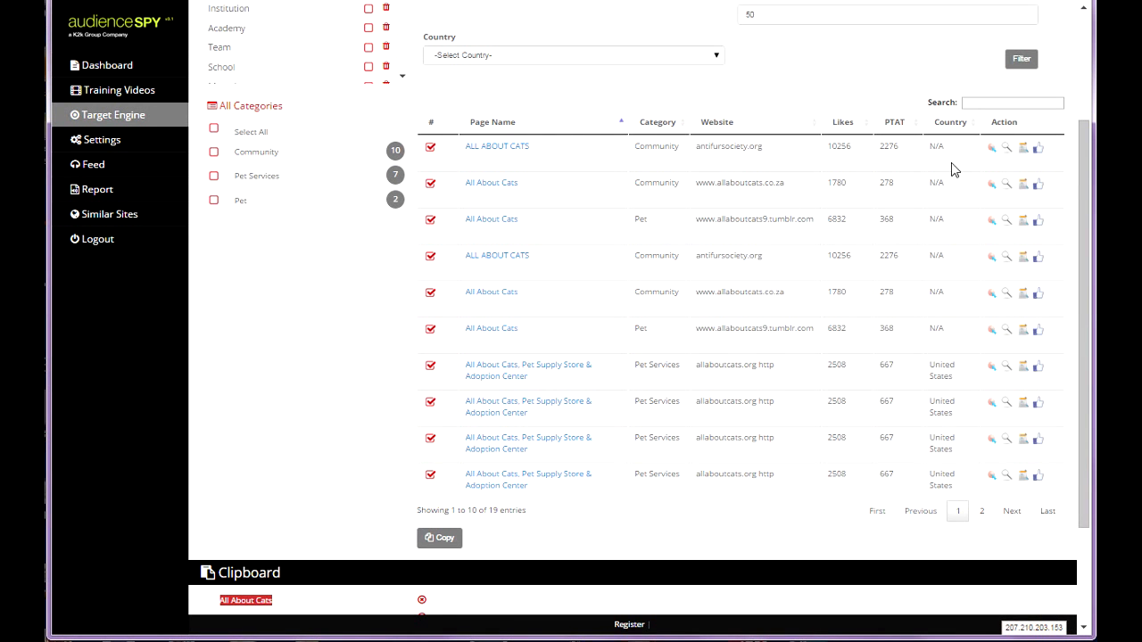
{"action": "scroll", "coordinate": [419, 473], "scroll_direction": "down", "scroll_amount": 2}
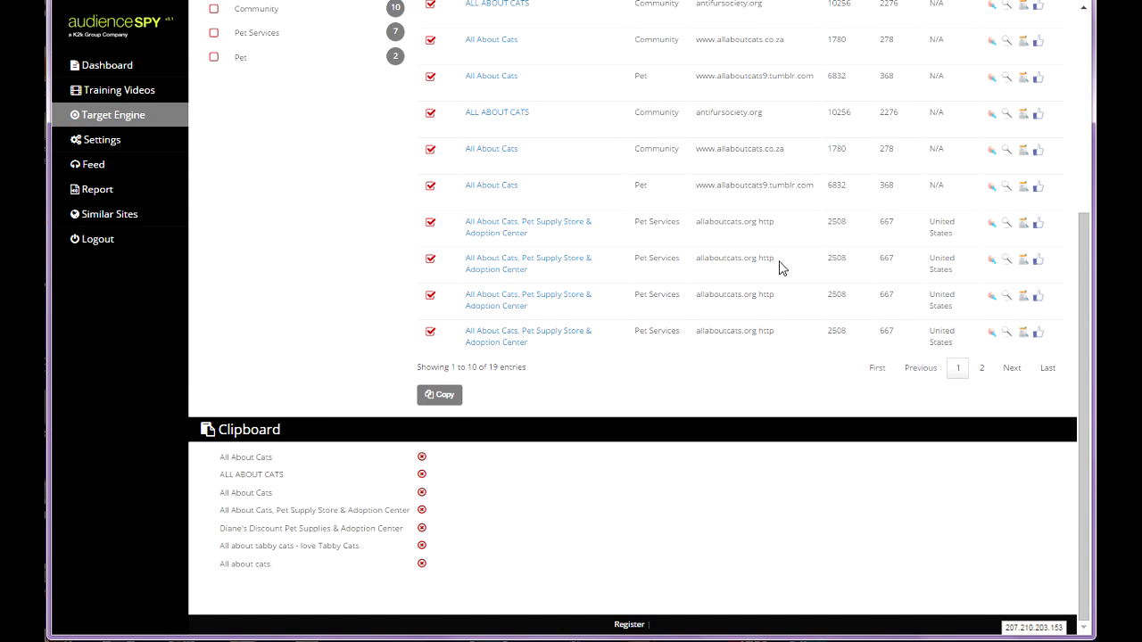
{"action": "scroll", "coordinate": [779, 268], "scroll_direction": "up", "scroll_amount": 3}
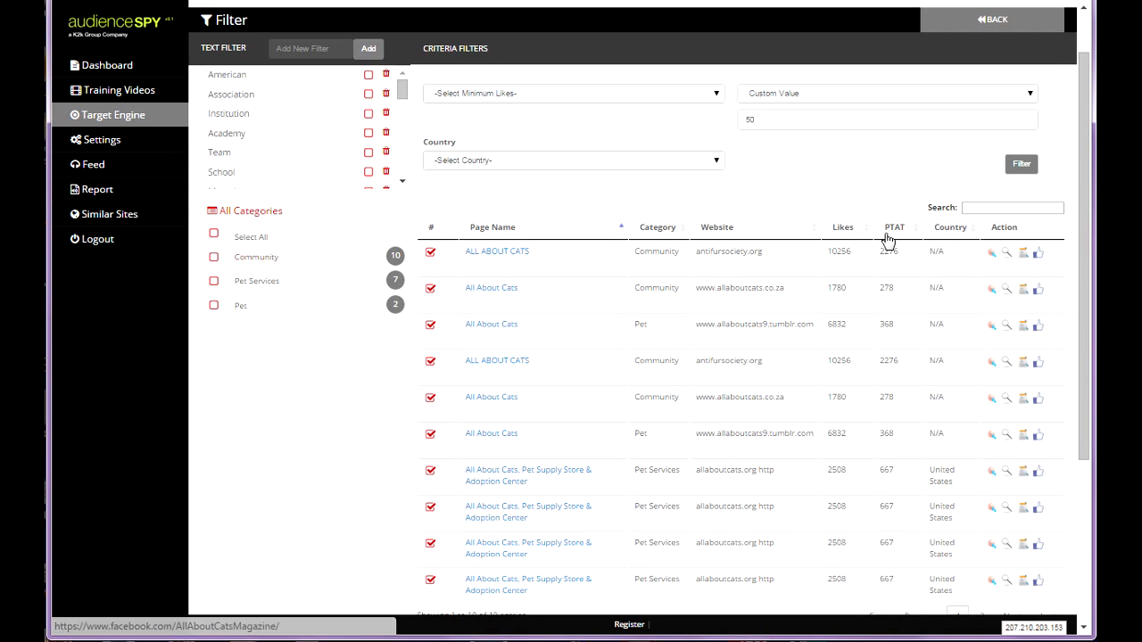
{"action": "scroll", "coordinate": [897, 254], "scroll_direction": "down", "scroll_amount": 3}
{"action": "scroll", "coordinate": [910, 284], "scroll_direction": "up", "scroll_amount": 2}
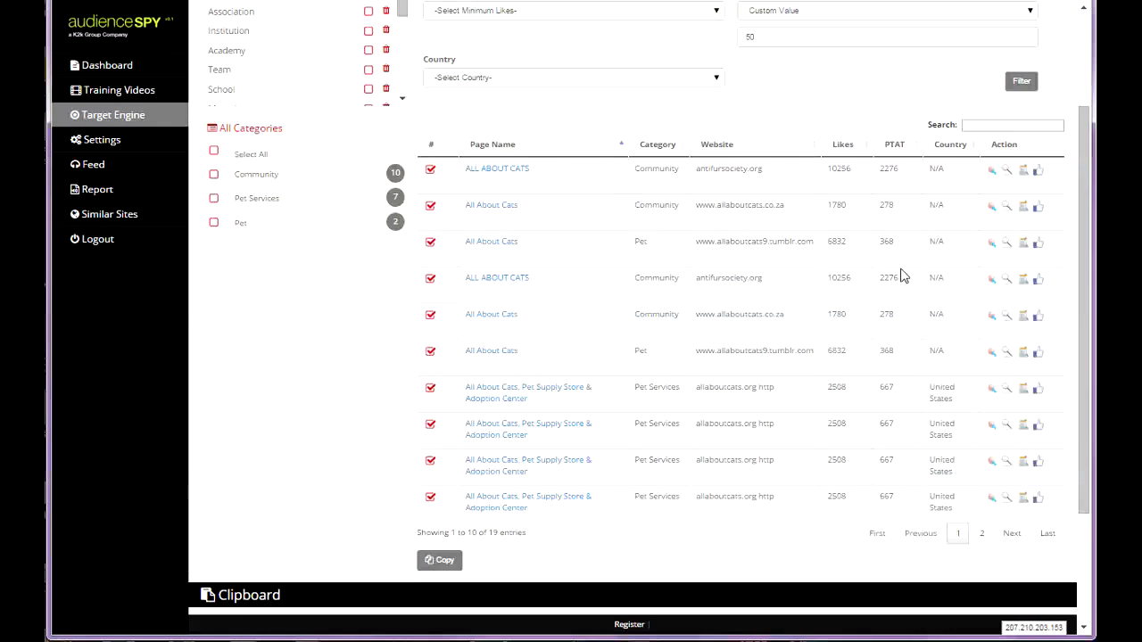
{"action": "scroll", "coordinate": [897, 274], "scroll_direction": "up", "scroll_amount": 1}
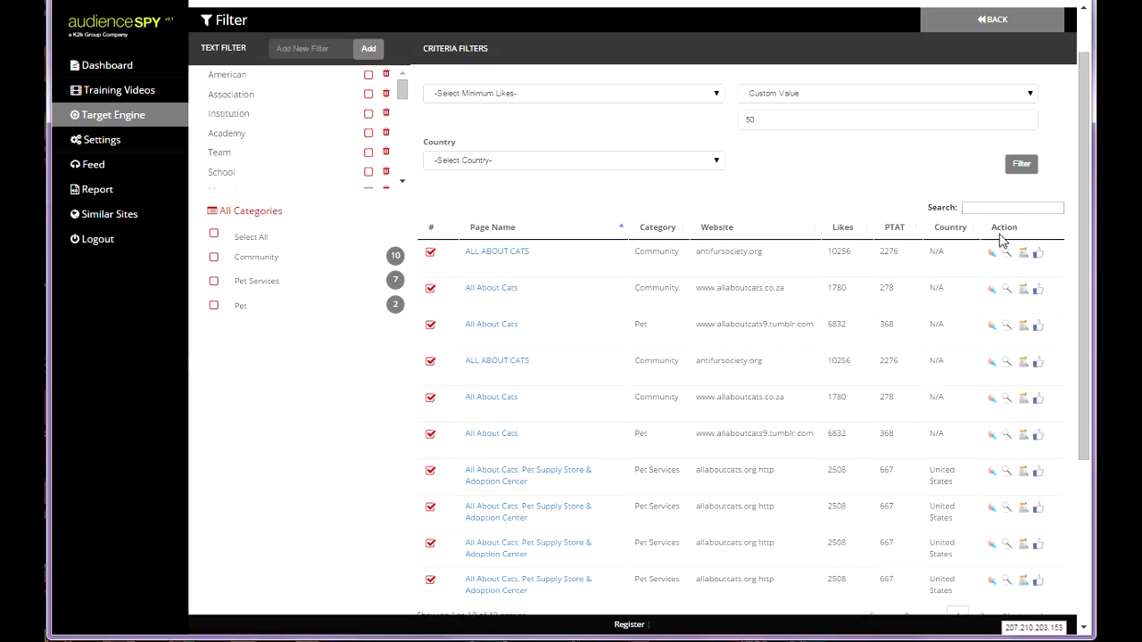
{"action": "left_click", "coordinate": [981, 206]}
{"action": "scroll", "coordinate": [403, 395], "scroll_direction": "down", "scroll_amount": 3}
{"action": "scroll", "coordinate": [393, 386], "scroll_direction": "up", "scroll_amount": 4}
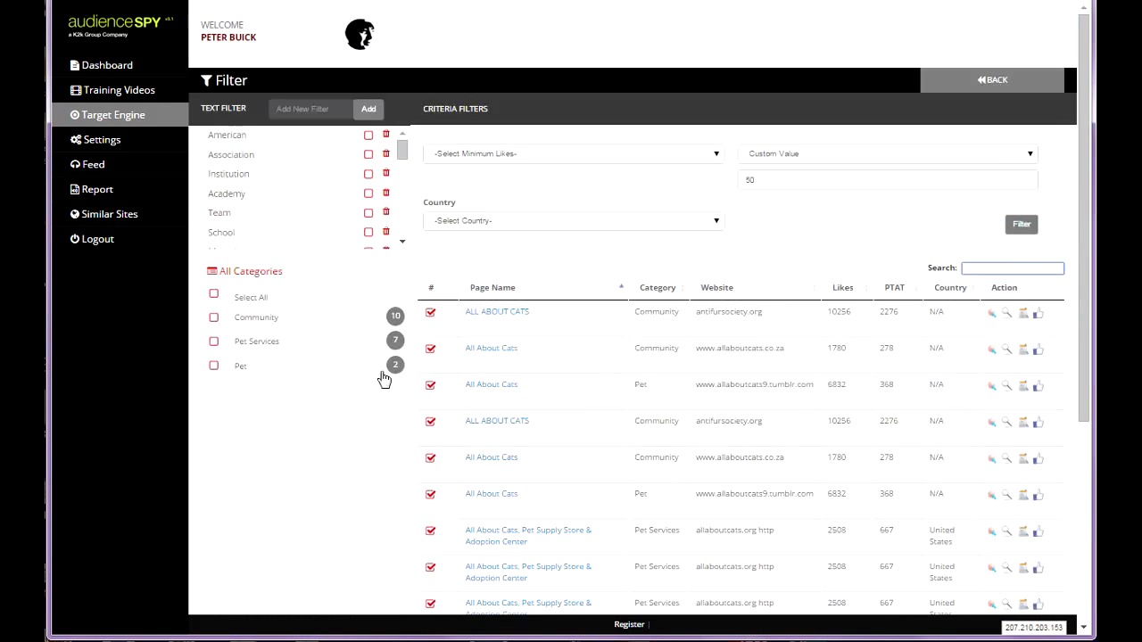
Step: Open the Feed section, search for the keyword "cat" and look through the listed hashtags
{"action": "left_click", "coordinate": [101, 171]}
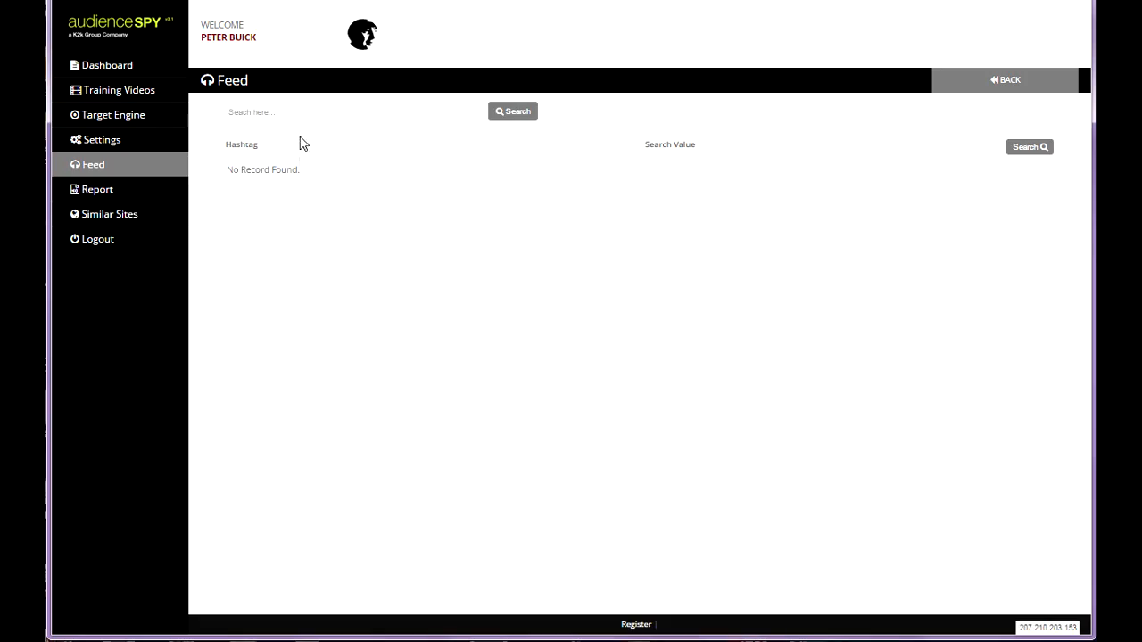
{"action": "type", "text": "cat"}
{"action": "left_click", "coordinate": [522, 124]}
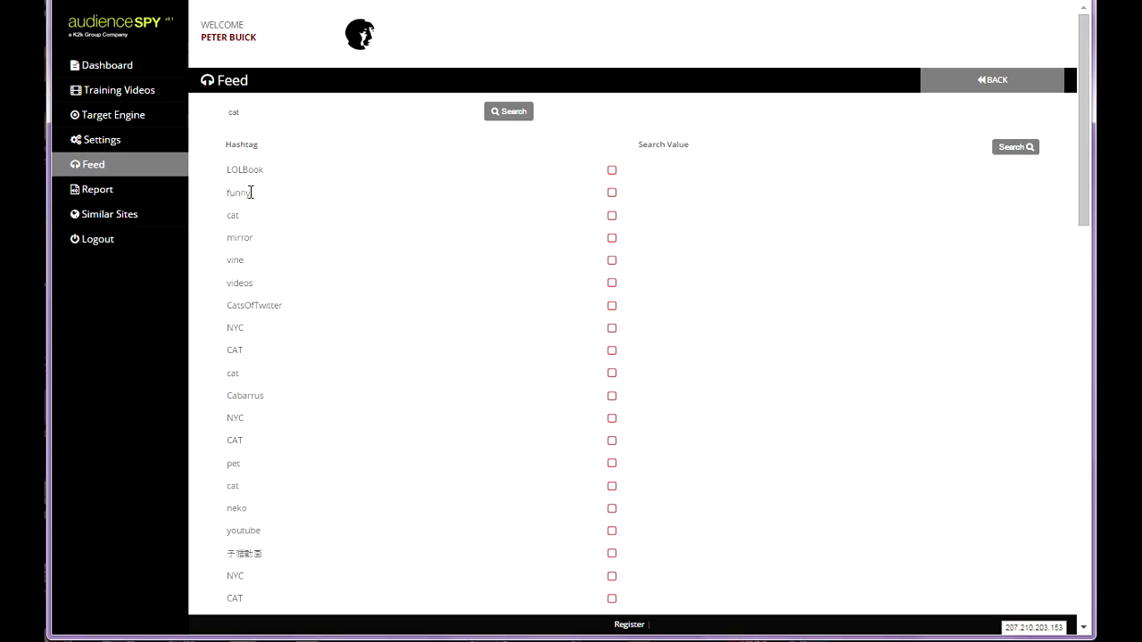
{"action": "scroll", "coordinate": [250, 193], "scroll_direction": "down", "scroll_amount": 1}
{"action": "scroll", "coordinate": [267, 228], "scroll_direction": "down", "scroll_amount": 1}
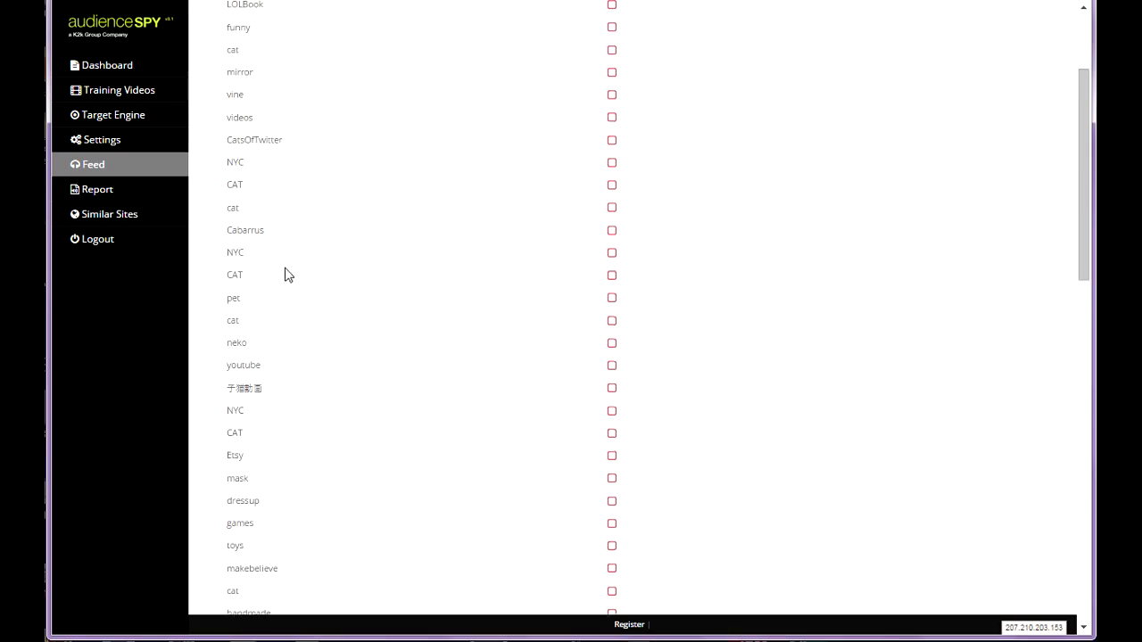
{"action": "scroll", "coordinate": [288, 275], "scroll_direction": "down", "scroll_amount": 1}
{"action": "scroll", "coordinate": [263, 277], "scroll_direction": "down", "scroll_amount": 2}
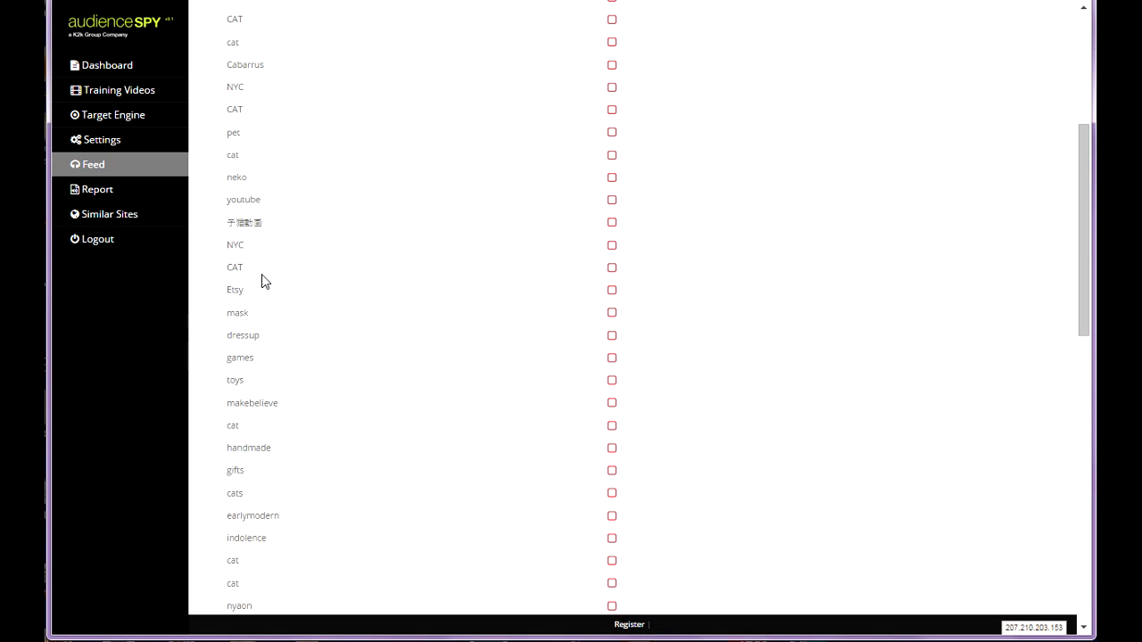
{"action": "scroll", "coordinate": [277, 270], "scroll_direction": "down", "scroll_amount": 1}
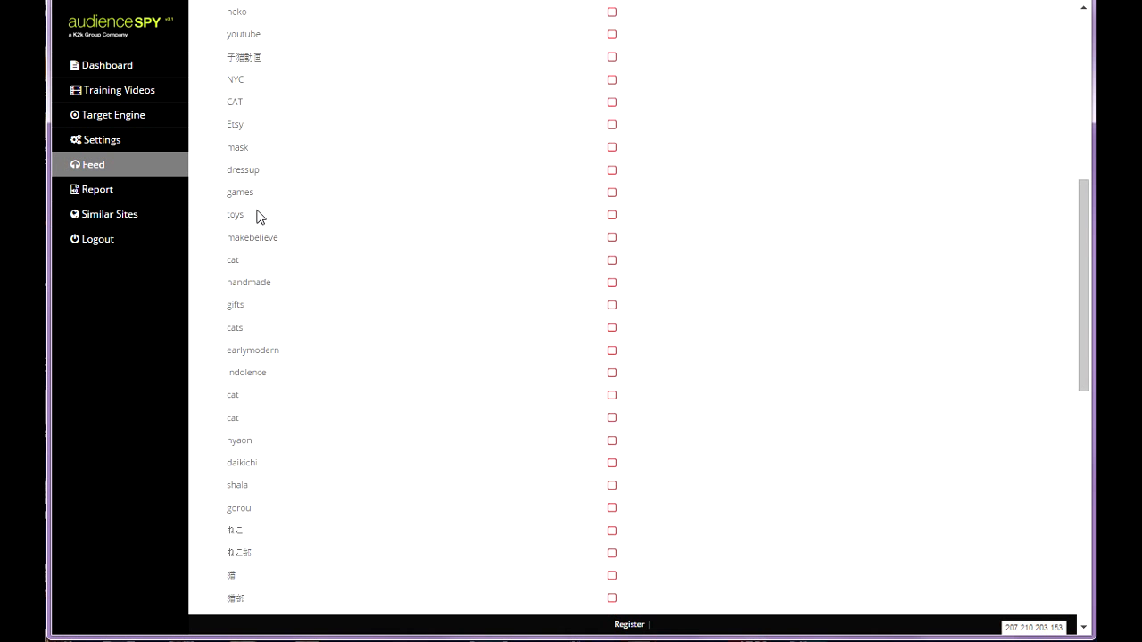
{"action": "scroll", "coordinate": [296, 250], "scroll_direction": "down", "scroll_amount": 2}
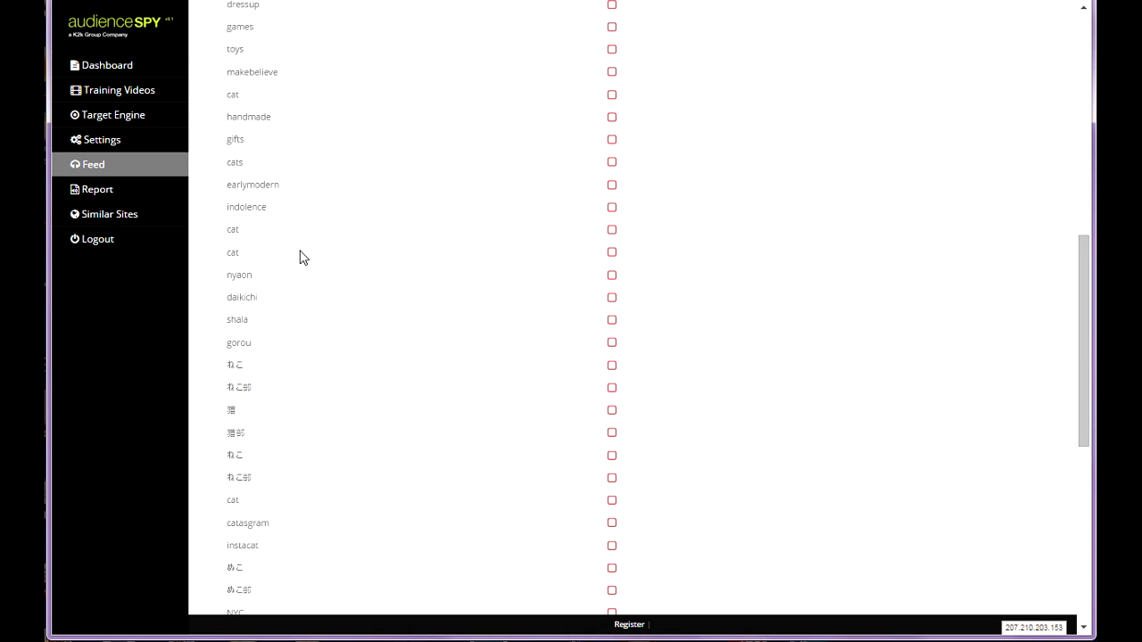
Step: Look through the rest of the cat hashtag list in the Feed section and return to its beginning
{"action": "scroll", "coordinate": [323, 295], "scroll_direction": "down", "scroll_amount": 2}
{"action": "scroll", "coordinate": [324, 303], "scroll_direction": "down", "scroll_amount": 4}
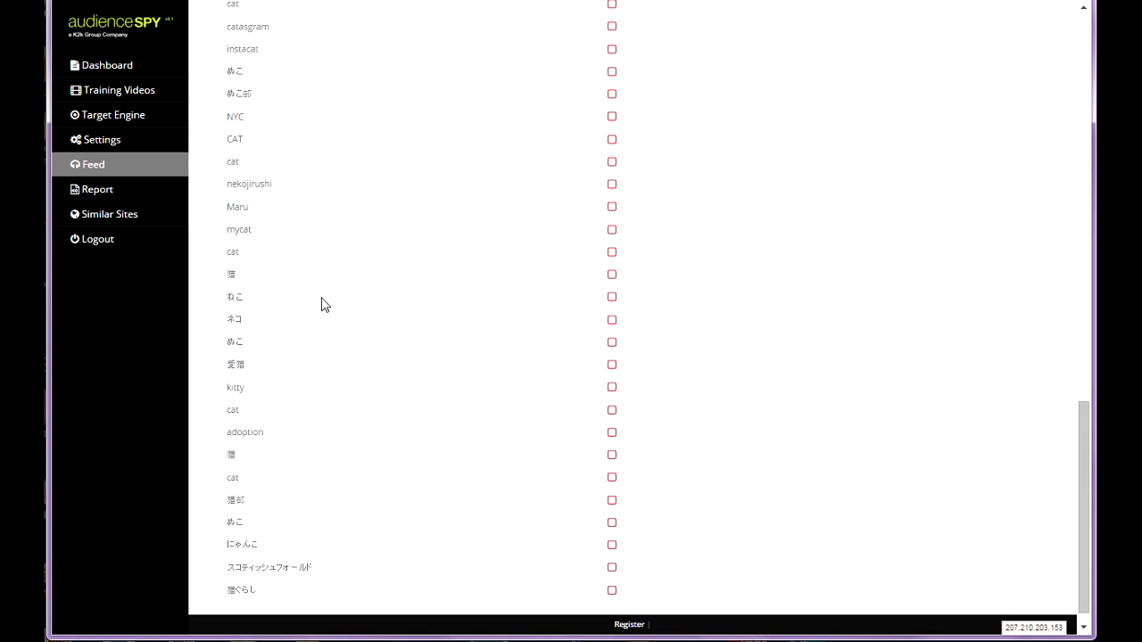
{"action": "scroll", "coordinate": [317, 331], "scroll_direction": "up", "scroll_amount": 11}
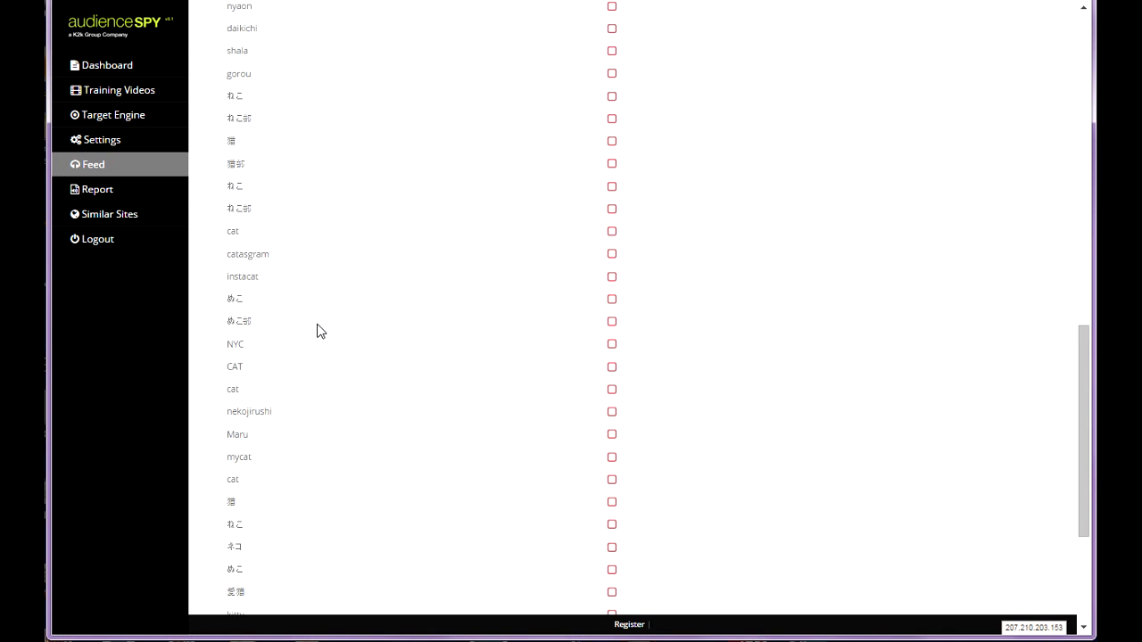
{"action": "scroll", "coordinate": [318, 330], "scroll_direction": "up", "scroll_amount": 2}
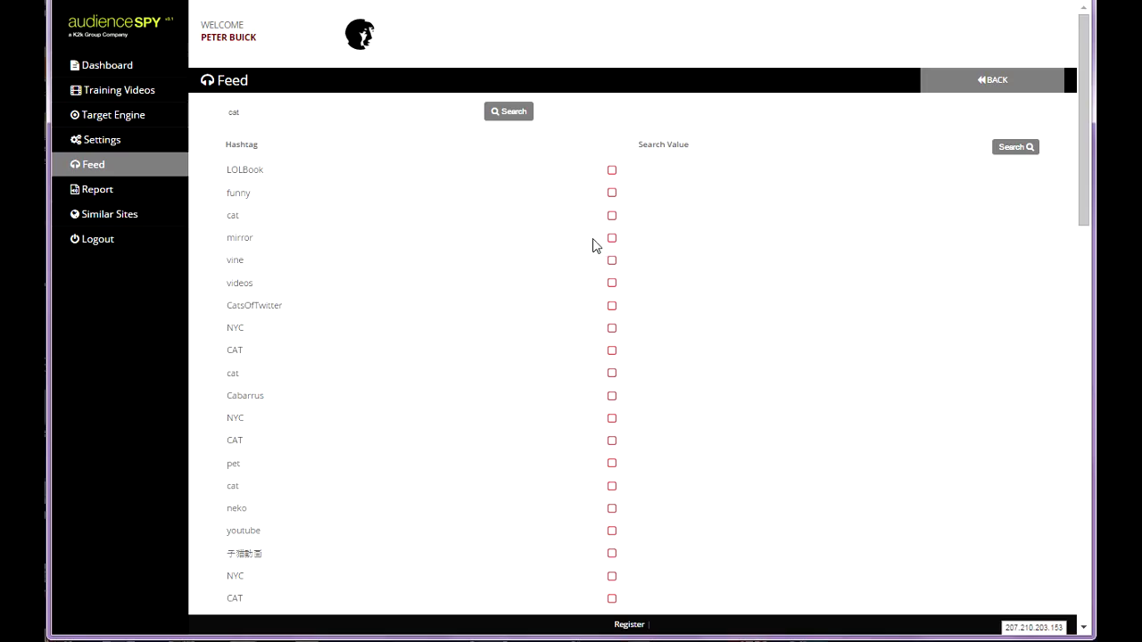
Step: Search the Target Engine for the keyword "cat mirror" and look over the listed pages
{"action": "left_click", "coordinate": [123, 126]}
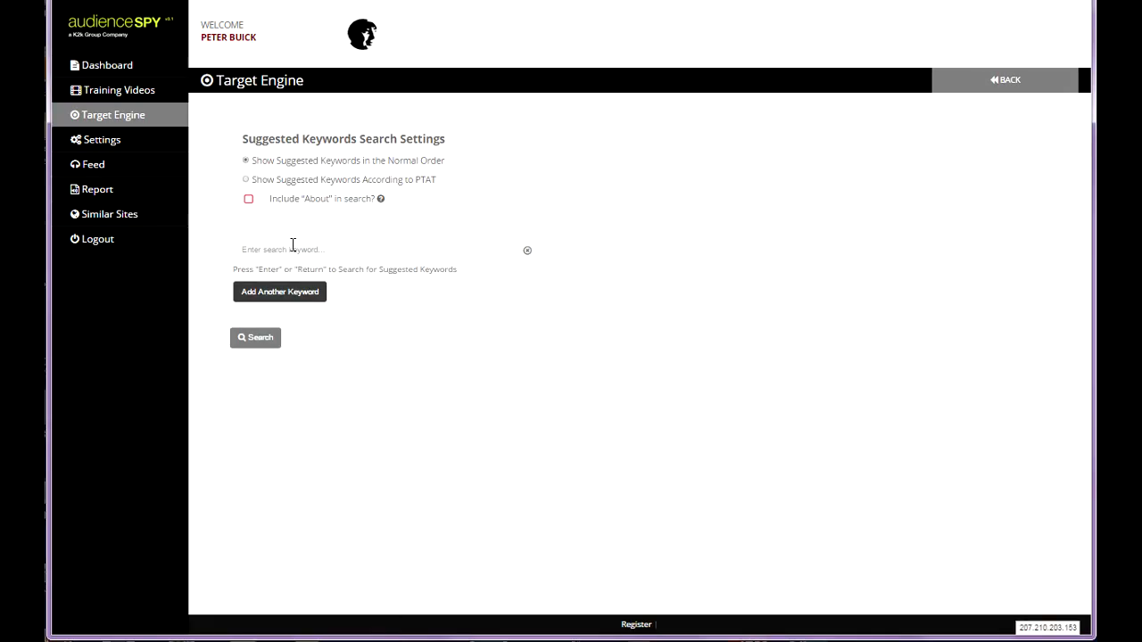
{"action": "left_click", "coordinate": [303, 244]}
{"action": "type", "text": "cat mirror"}
{"action": "left_click", "coordinate": [261, 339]}
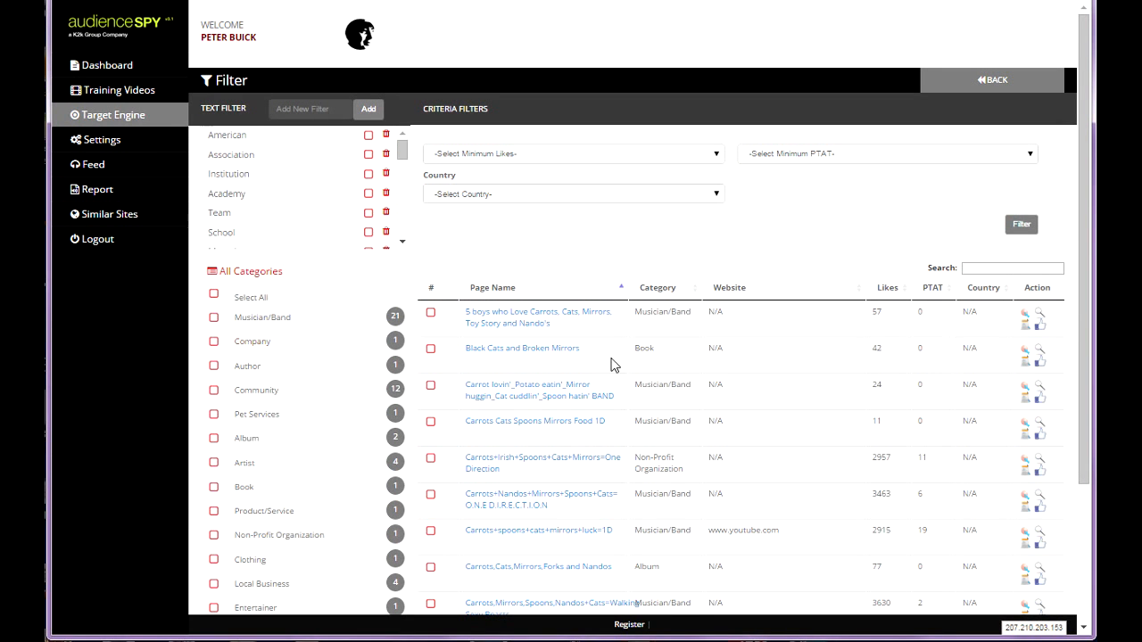
{"action": "scroll", "coordinate": [589, 384], "scroll_direction": "down", "scroll_amount": 2}
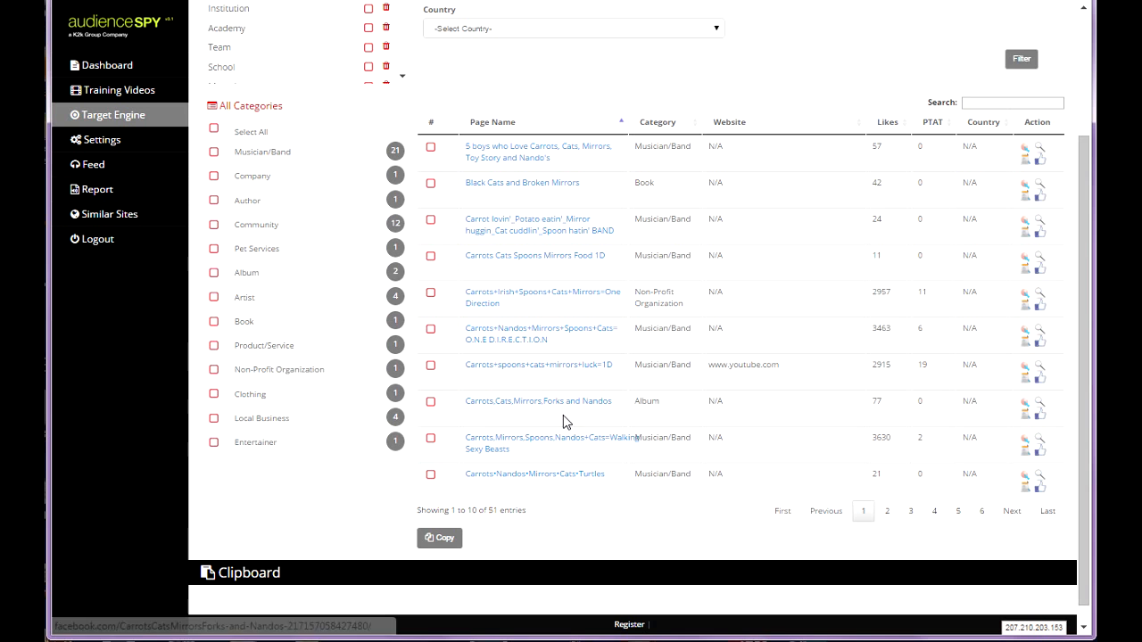
{"action": "scroll", "coordinate": [999, 517], "scroll_direction": "up", "scroll_amount": 2}
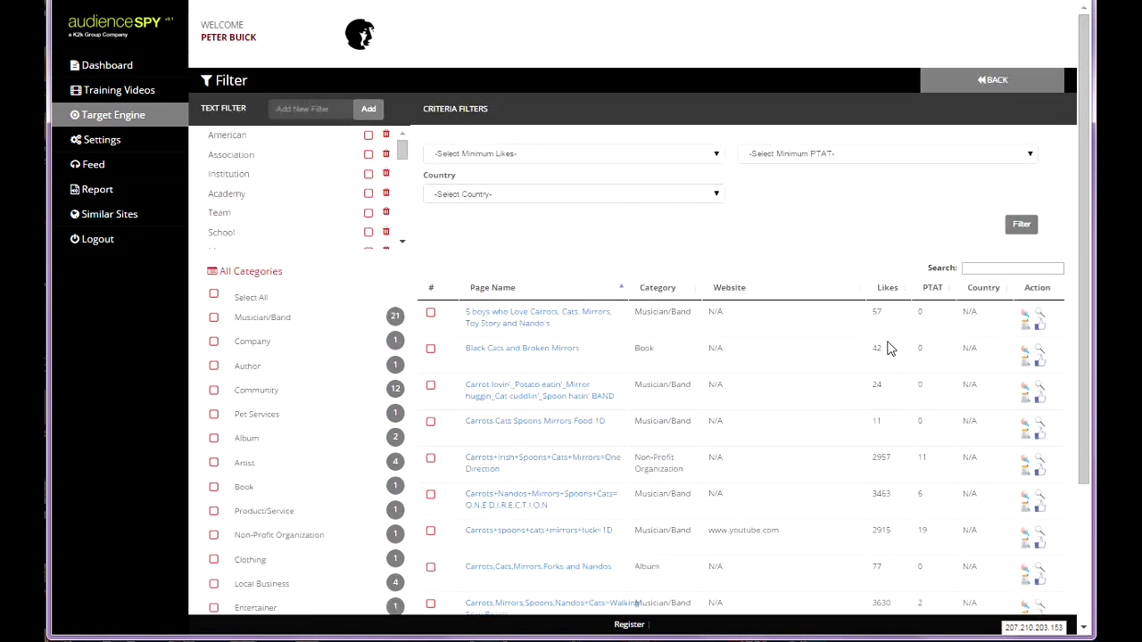
Step: Sort the cat mirror results by PTAT from highest to lowest and review the first page of results
{"action": "left_click", "coordinate": [932, 289]}
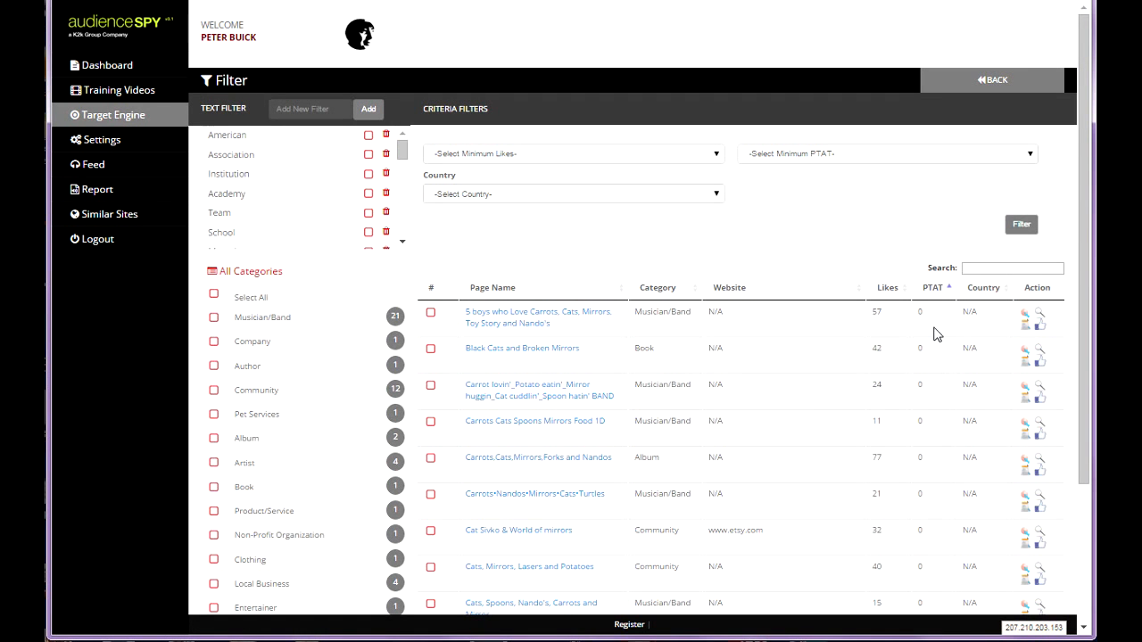
{"action": "left_click", "coordinate": [933, 291]}
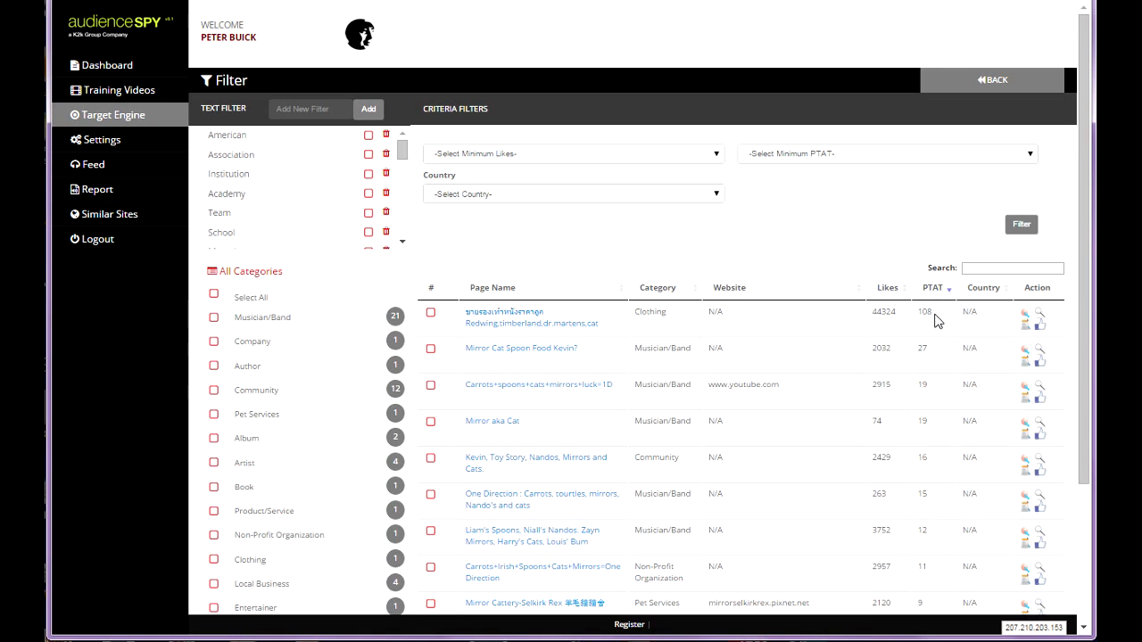
{"action": "scroll", "coordinate": [953, 468], "scroll_direction": "down", "scroll_amount": 2}
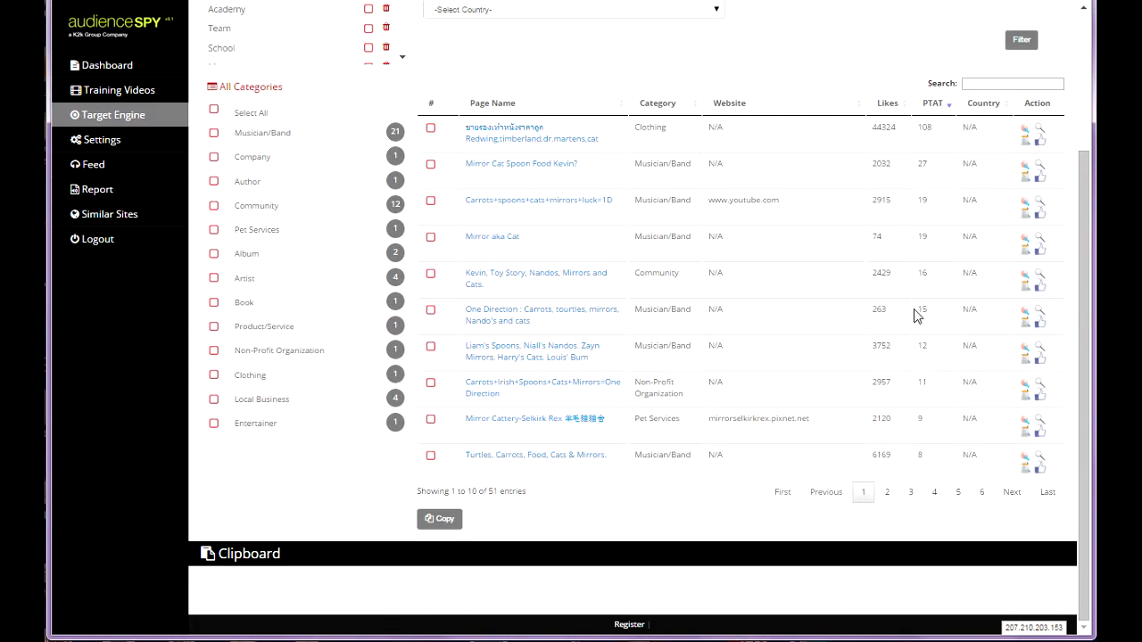
{"action": "scroll", "coordinate": [941, 273], "scroll_direction": "up", "scroll_amount": 2}
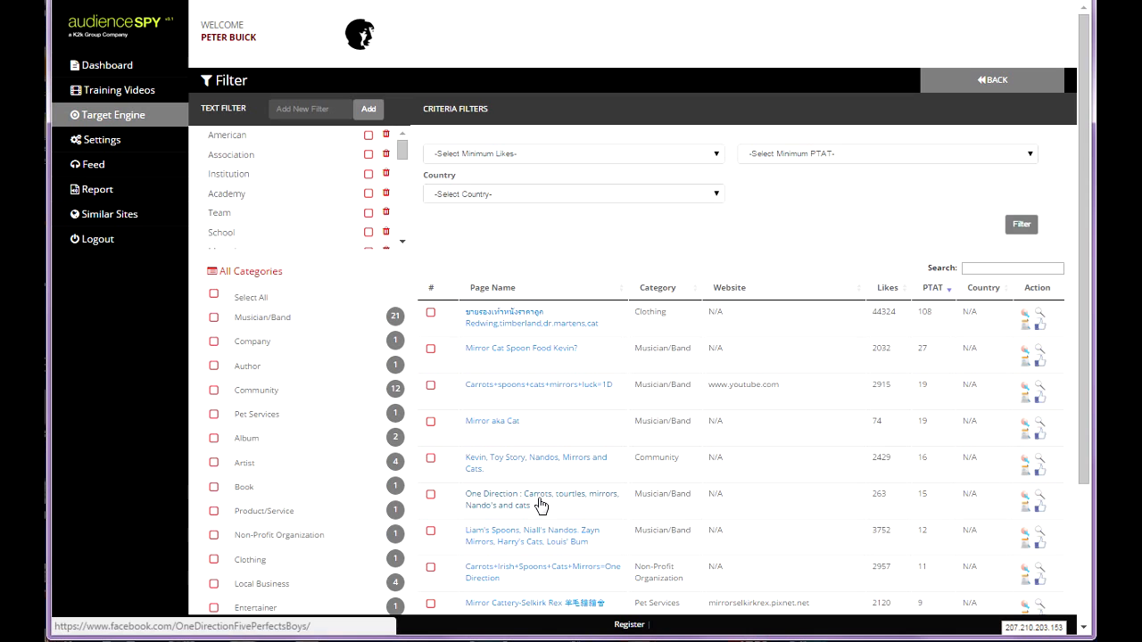
{"action": "scroll", "coordinate": [541, 504], "scroll_direction": "down", "scroll_amount": 2}
{"action": "scroll", "coordinate": [540, 505], "scroll_direction": "up", "scroll_amount": 2}
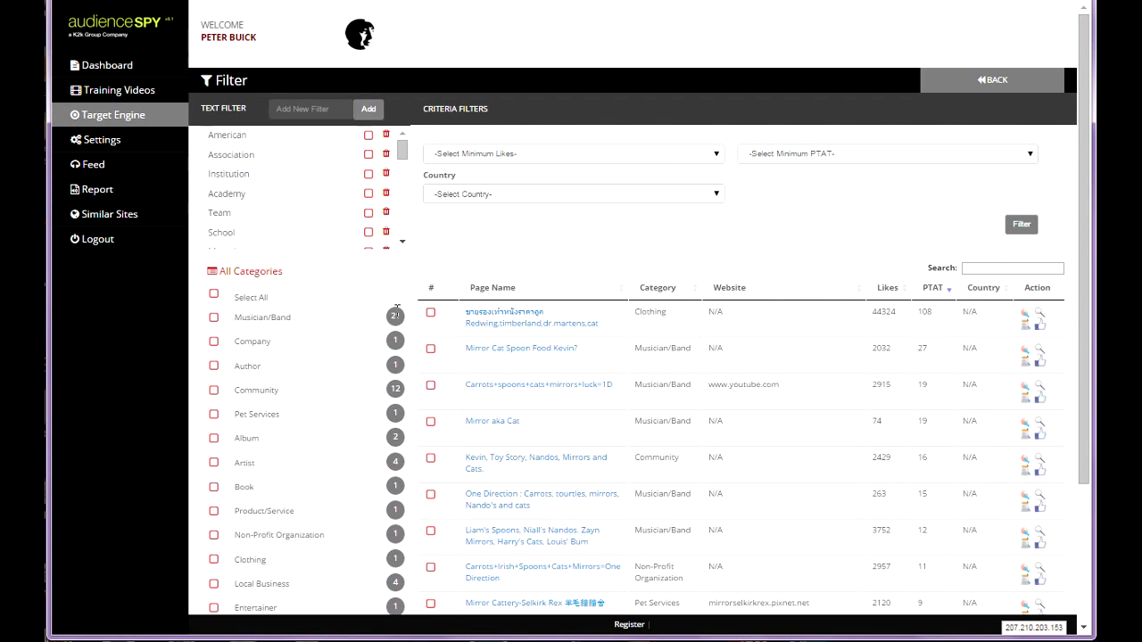
Step: Switch to Facebook's audience insights and show the Demographics of the audience, examining its age and gender charts
{"action": "left_click", "coordinate": [130, 119]}
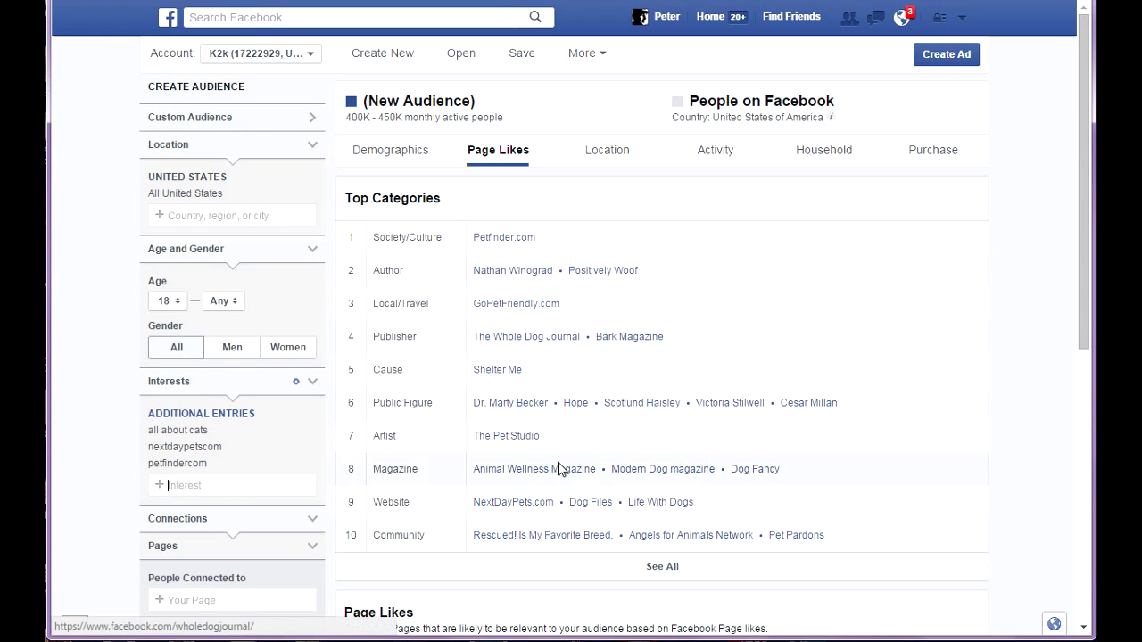
{"action": "left_click", "coordinate": [402, 156]}
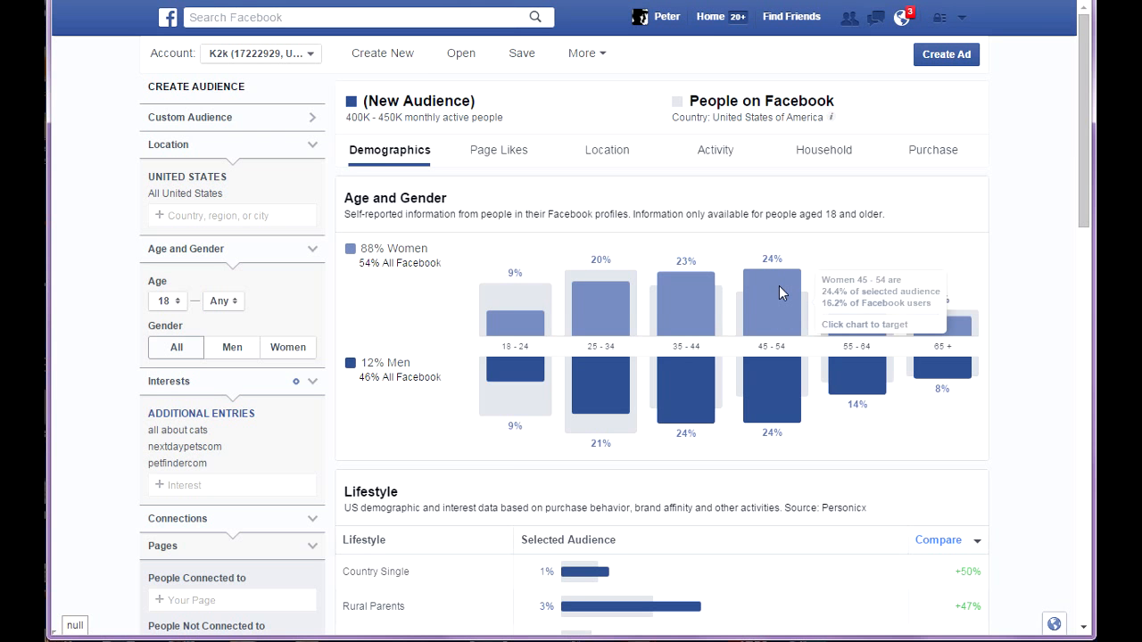
{"action": "scroll", "coordinate": [779, 286], "scroll_direction": "down", "scroll_amount": 3}
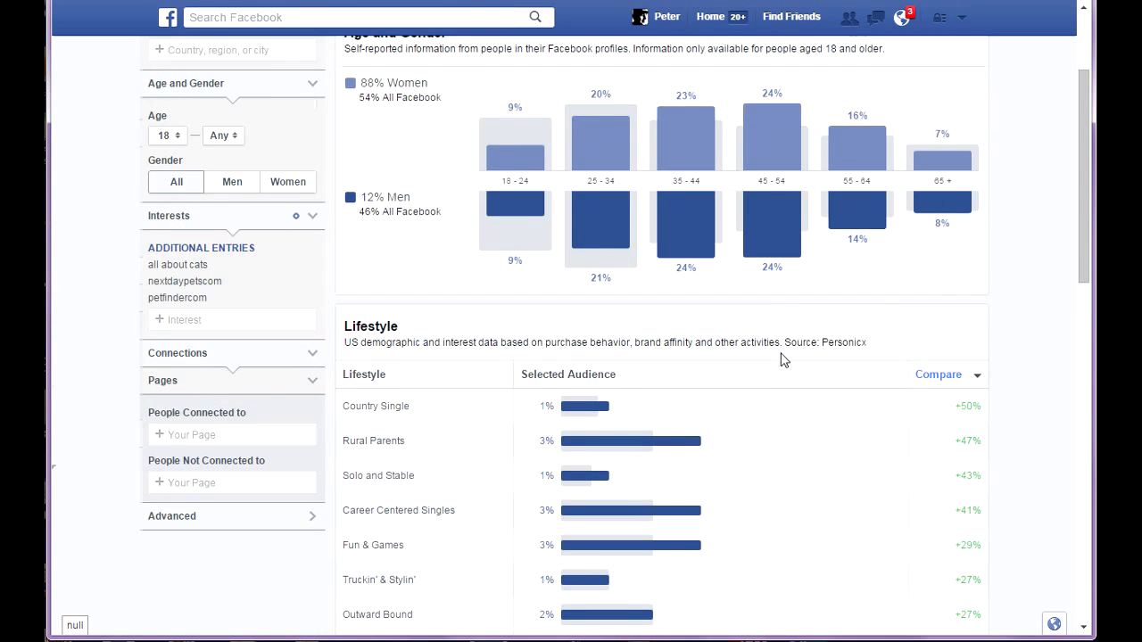
Step: Sort the Lifestyle table by Selected Audience and read the descriptions of Apple Pie Families, Solid Single Parents and Lavish Lifestyles
{"action": "scroll", "coordinate": [782, 360], "scroll_direction": "down", "scroll_amount": 3}
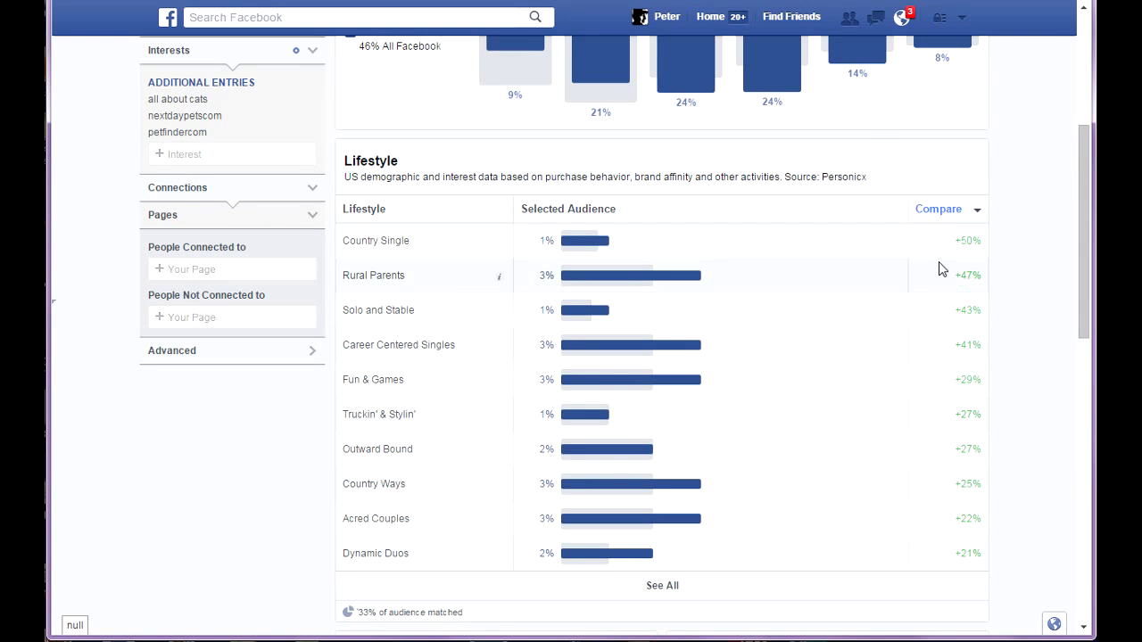
{"action": "left_click", "coordinate": [937, 213]}
{"action": "left_click", "coordinate": [570, 214]}
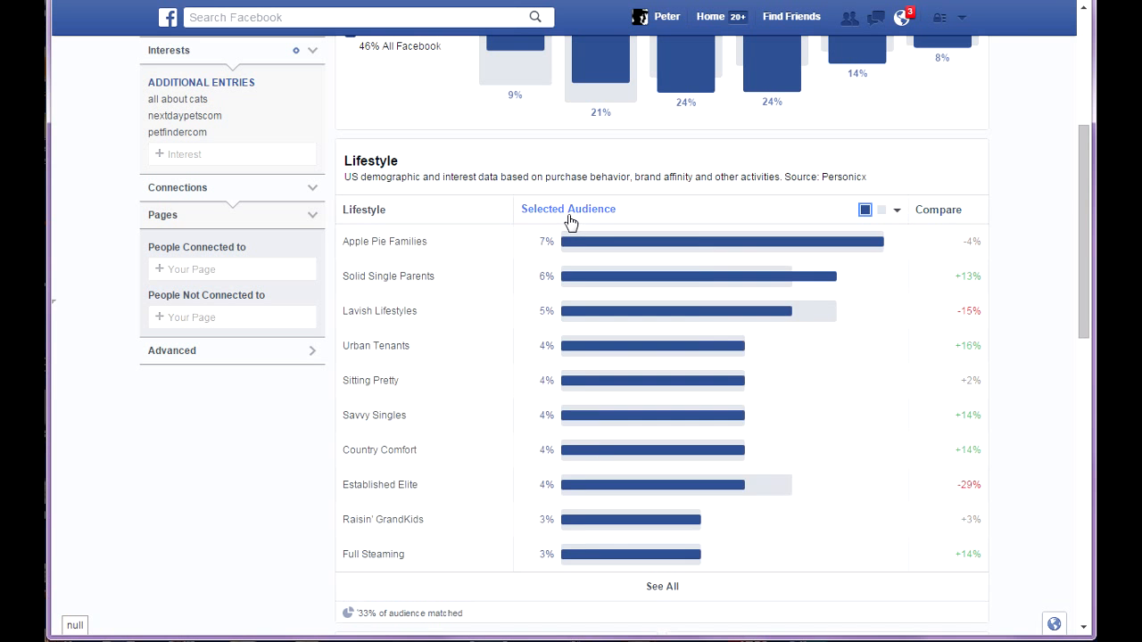
{"action": "left_click", "coordinate": [572, 214]}
{"action": "left_click", "coordinate": [571, 216]}
{"action": "mouse_move", "coordinate": [498, 245]}
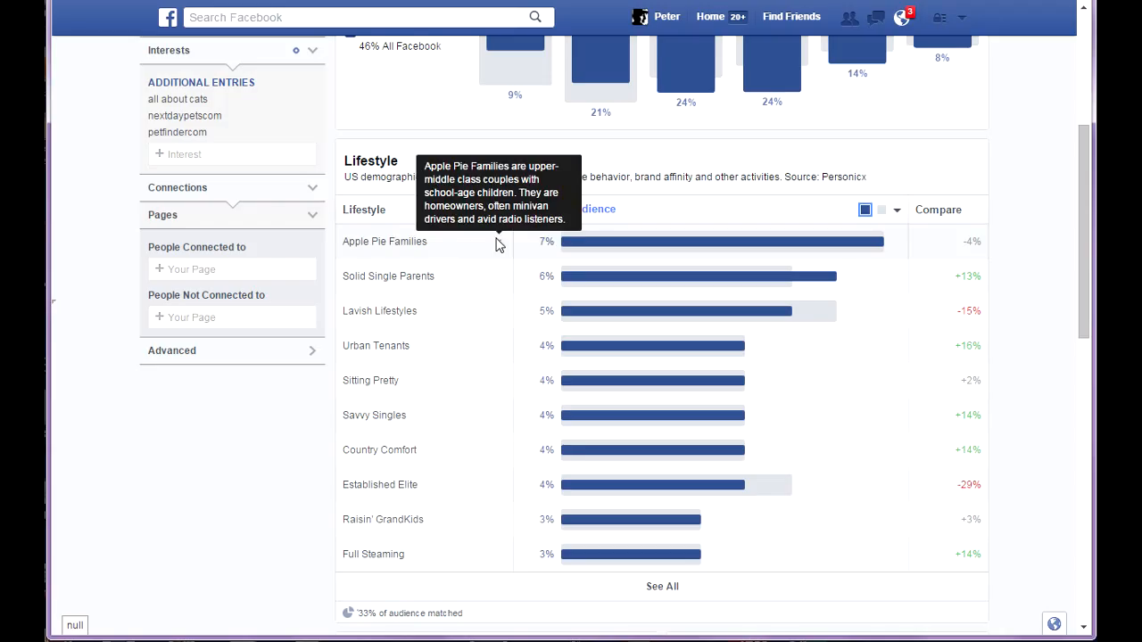
{"action": "mouse_move", "coordinate": [505, 283]}
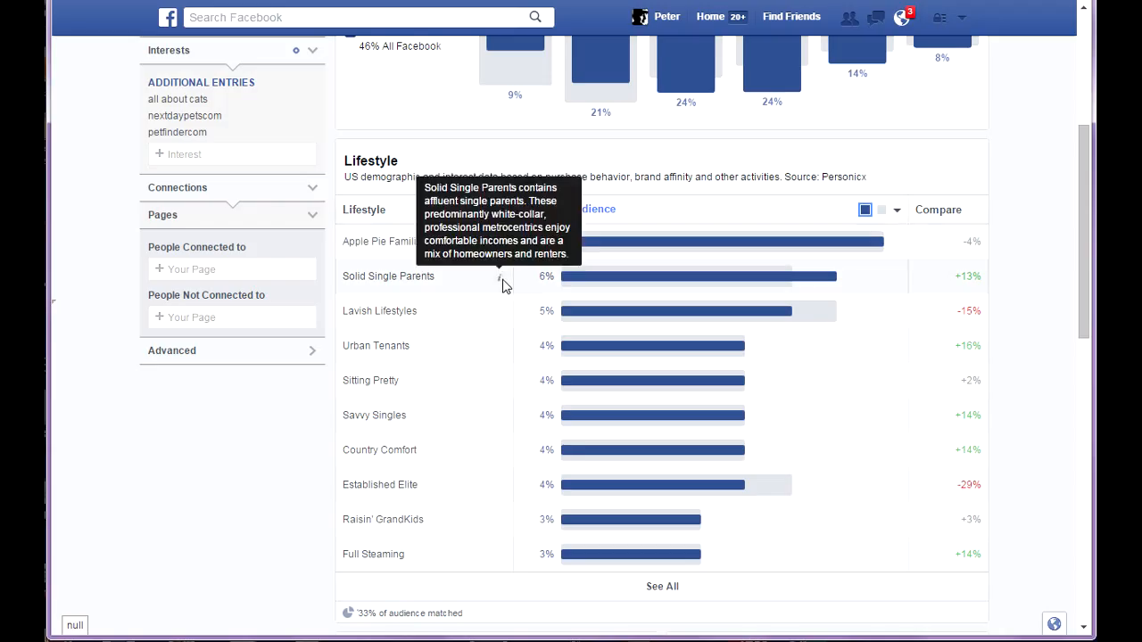
{"action": "mouse_move", "coordinate": [500, 314]}
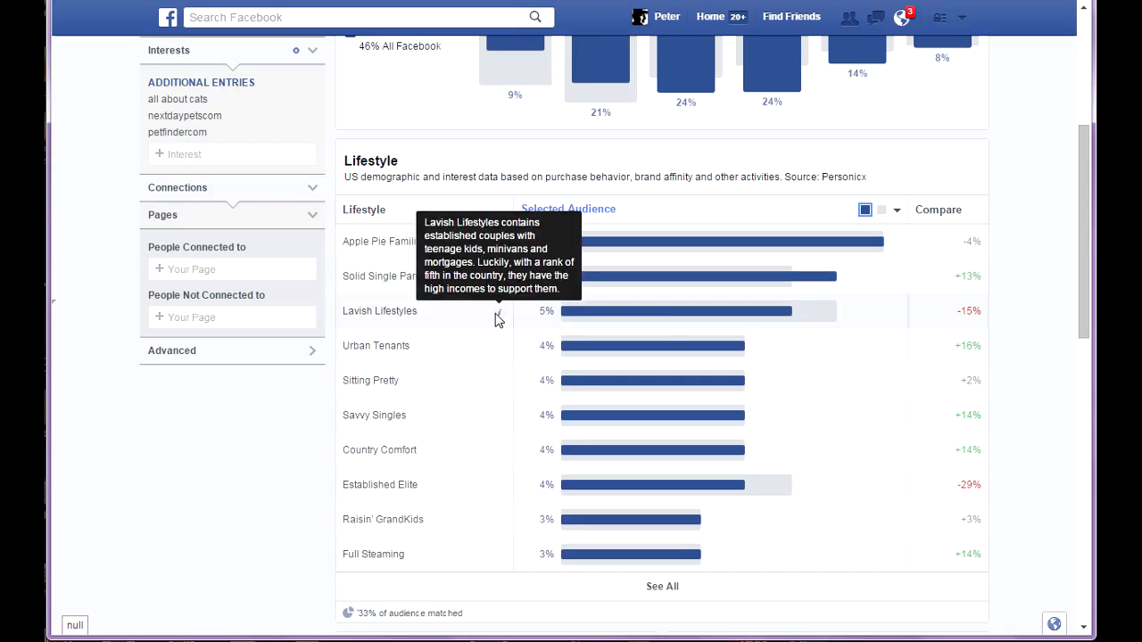
{"action": "mouse_move", "coordinate": [562, 317]}
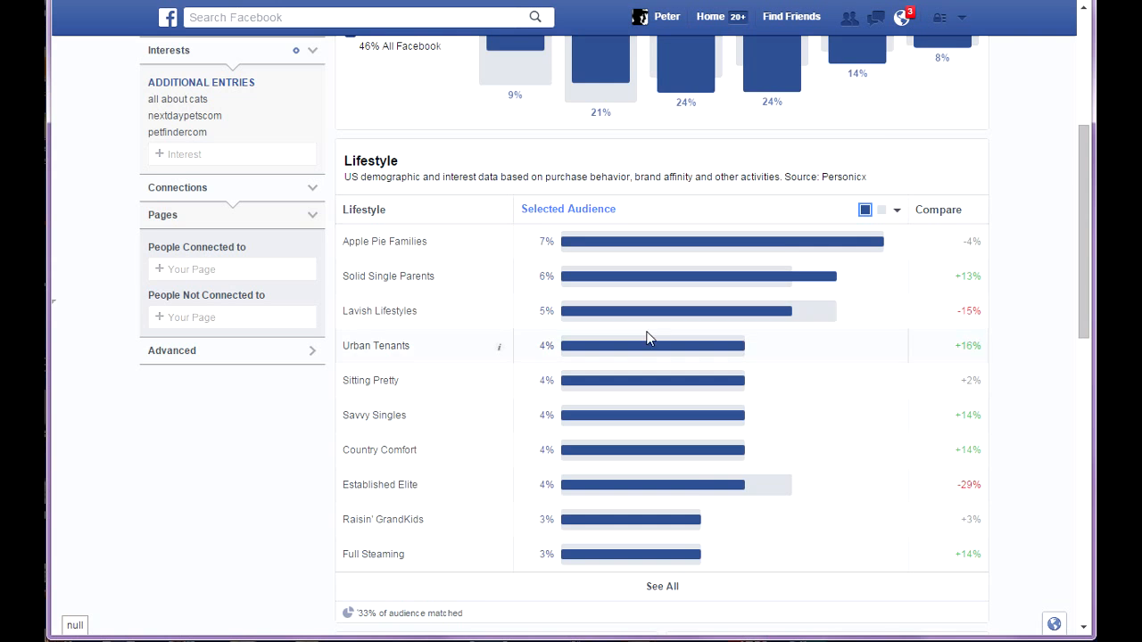
Step: Look over the relationship status and education charts, then sort the Job Title table by Selected Audience and expand it to all entries
{"action": "scroll", "coordinate": [734, 344], "scroll_direction": "down", "scroll_amount": 1}
{"action": "scroll", "coordinate": [734, 344], "scroll_direction": "down", "scroll_amount": 3}
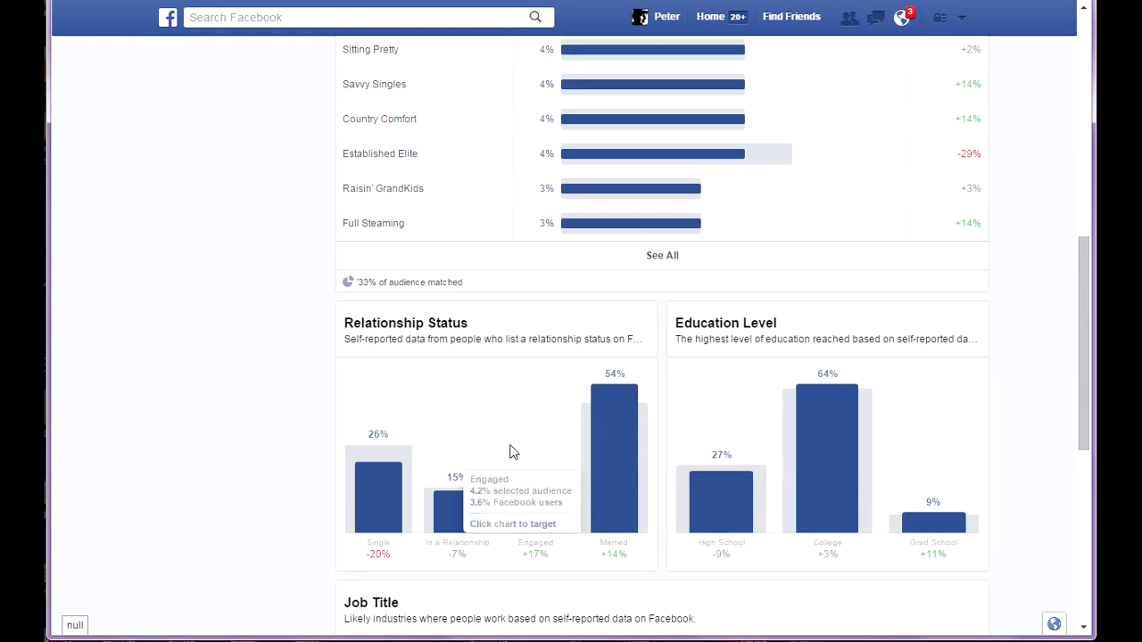
{"action": "scroll", "coordinate": [674, 424], "scroll_direction": "down", "scroll_amount": 6}
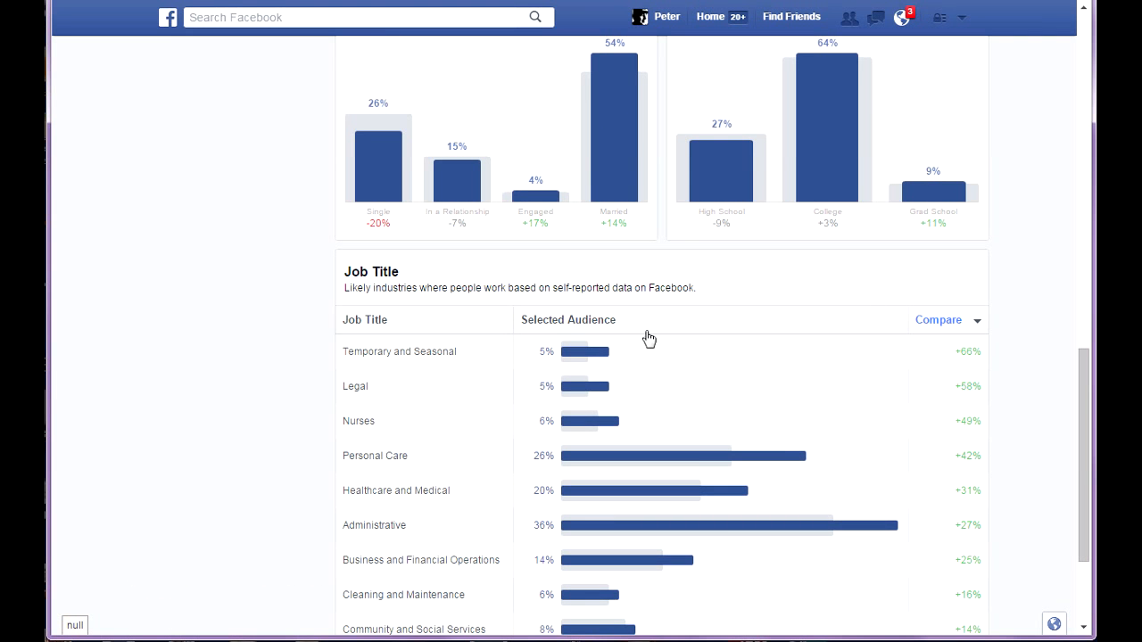
{"action": "left_click", "coordinate": [604, 325]}
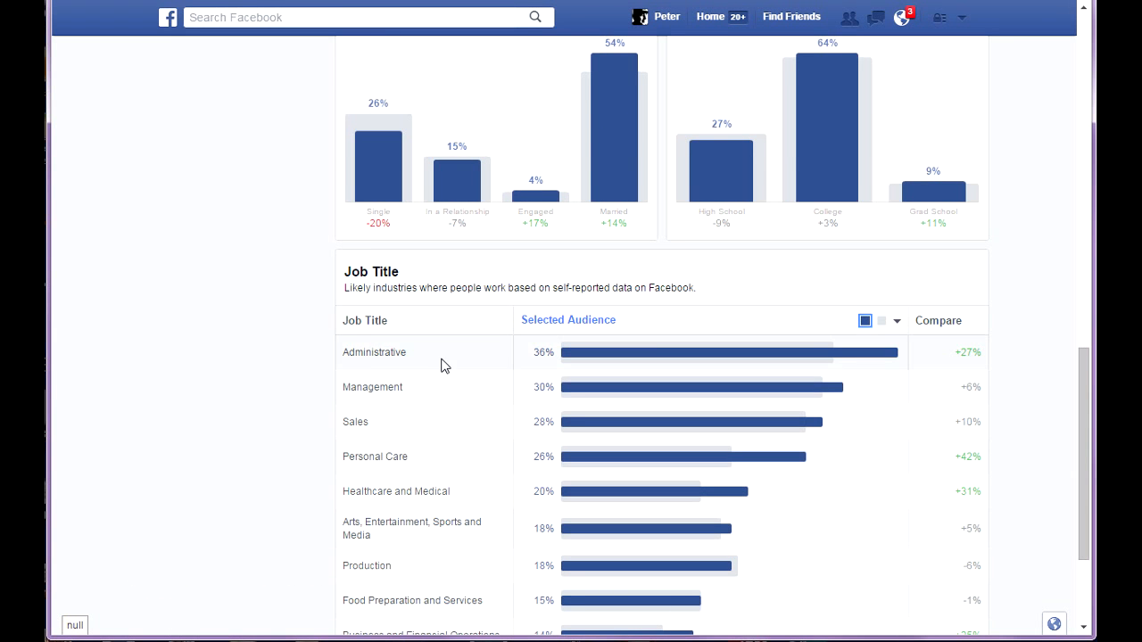
{"action": "scroll", "coordinate": [415, 395], "scroll_direction": "down", "scroll_amount": 3}
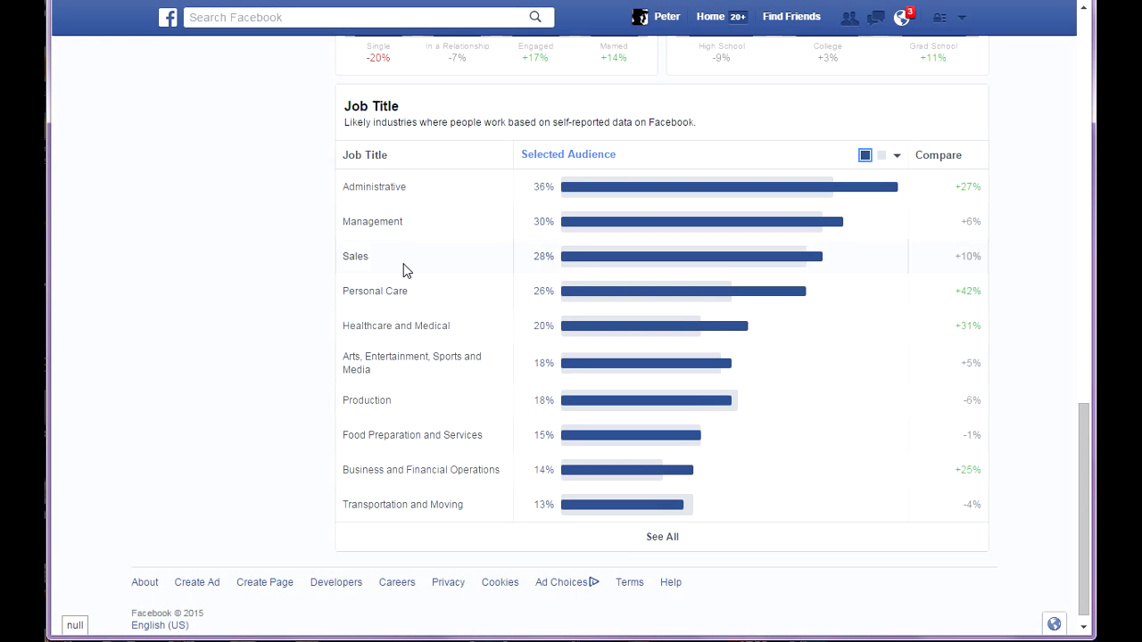
{"action": "scroll", "coordinate": [446, 320], "scroll_direction": "down", "scroll_amount": 1}
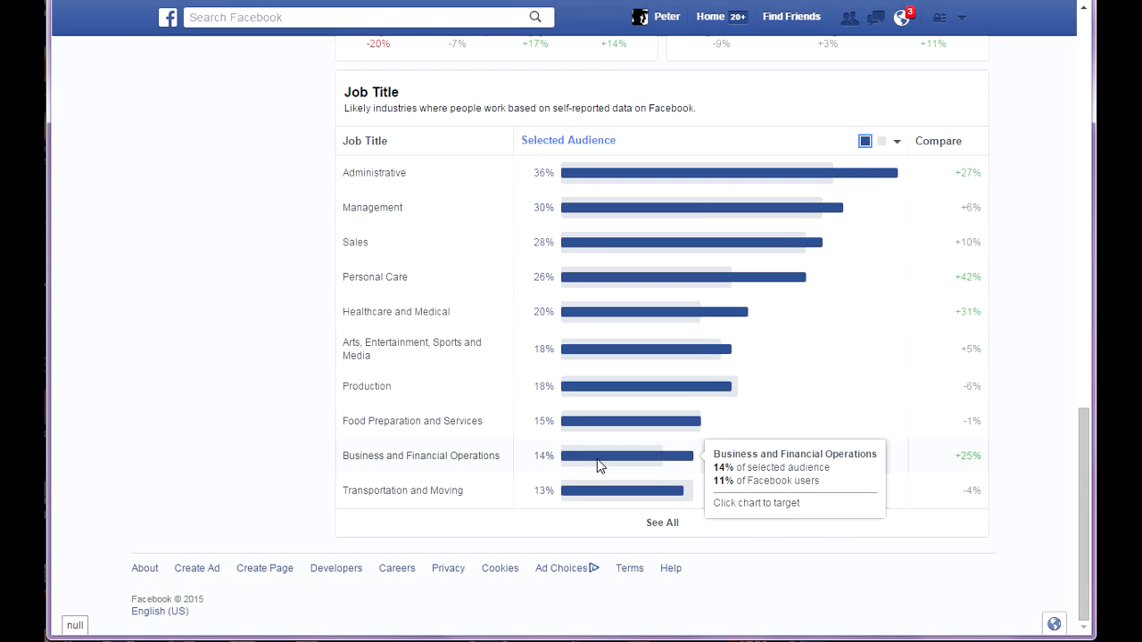
{"action": "left_click", "coordinate": [648, 525]}
Step: Show the audience's Page Likes and highlight the Magazine entries in Top Categories, clearing the highlight again
{"action": "scroll", "coordinate": [515, 316], "scroll_direction": "up", "scroll_amount": 6}
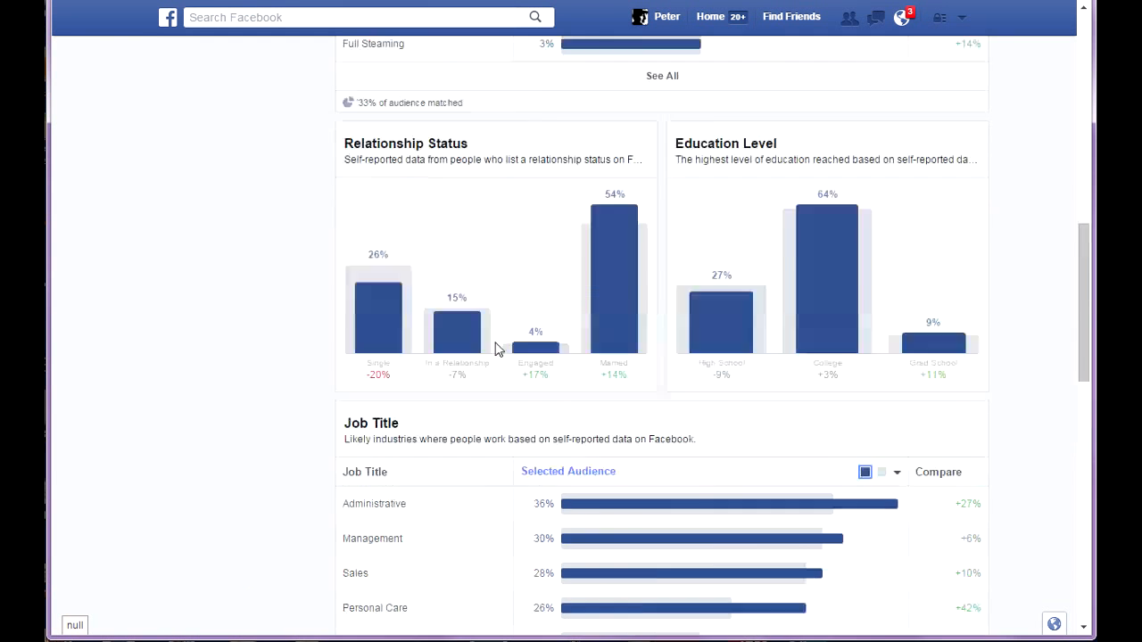
{"action": "scroll", "coordinate": [511, 313], "scroll_direction": "up", "scroll_amount": 12}
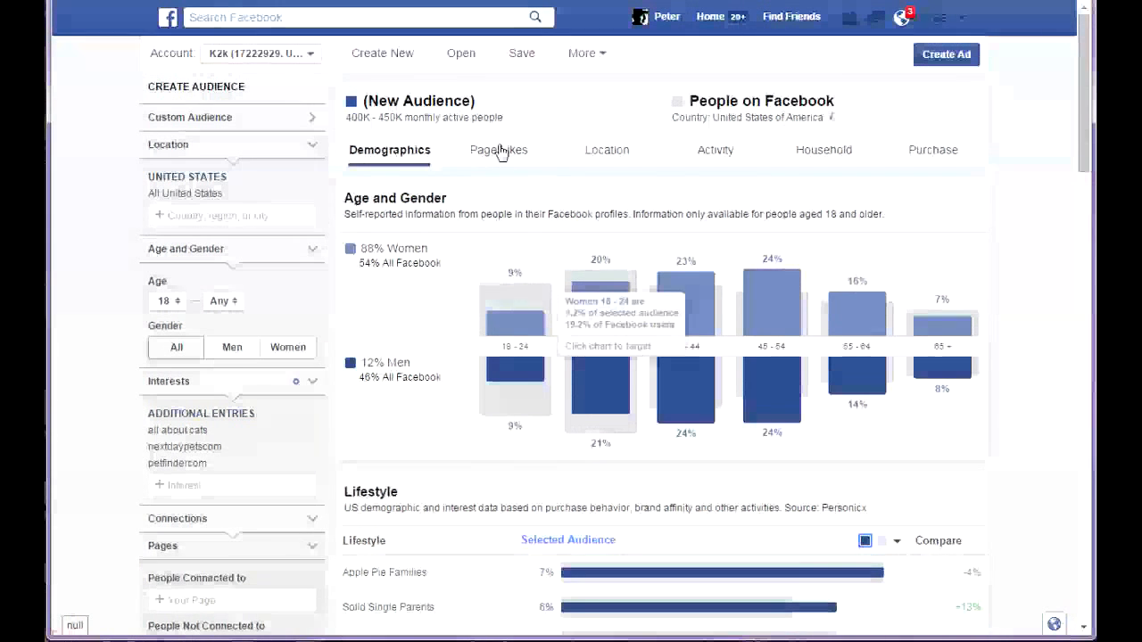
{"action": "left_click", "coordinate": [499, 152]}
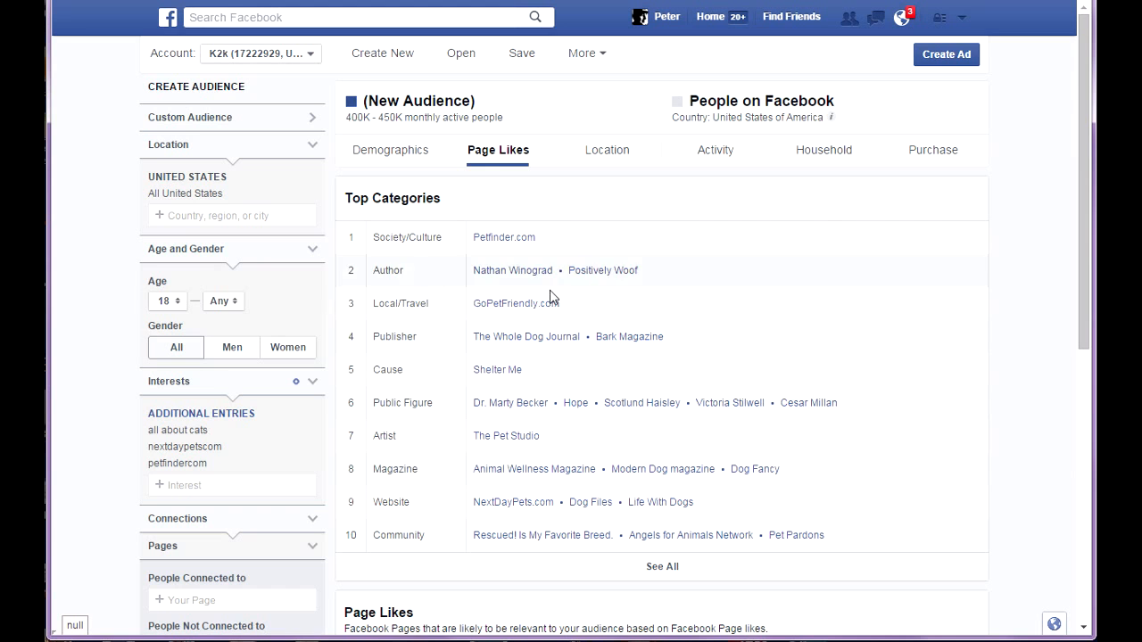
{"action": "scroll", "coordinate": [628, 315], "scroll_direction": "down", "scroll_amount": 1}
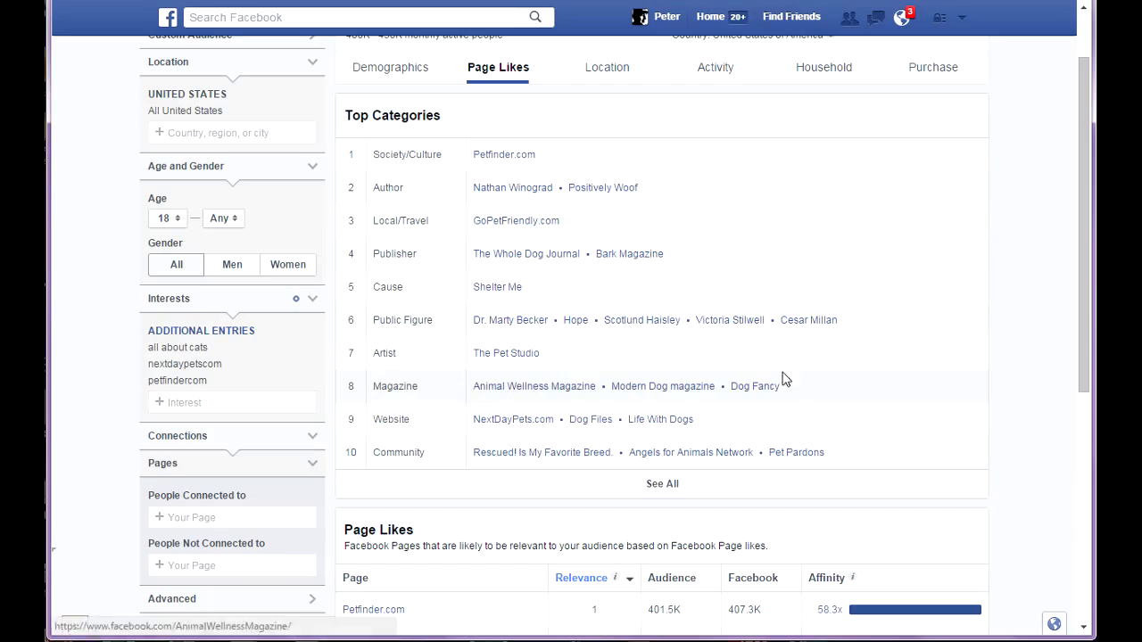
{"action": "left_click_drag", "start_coordinate": [798, 387], "coordinate": [476, 394]}
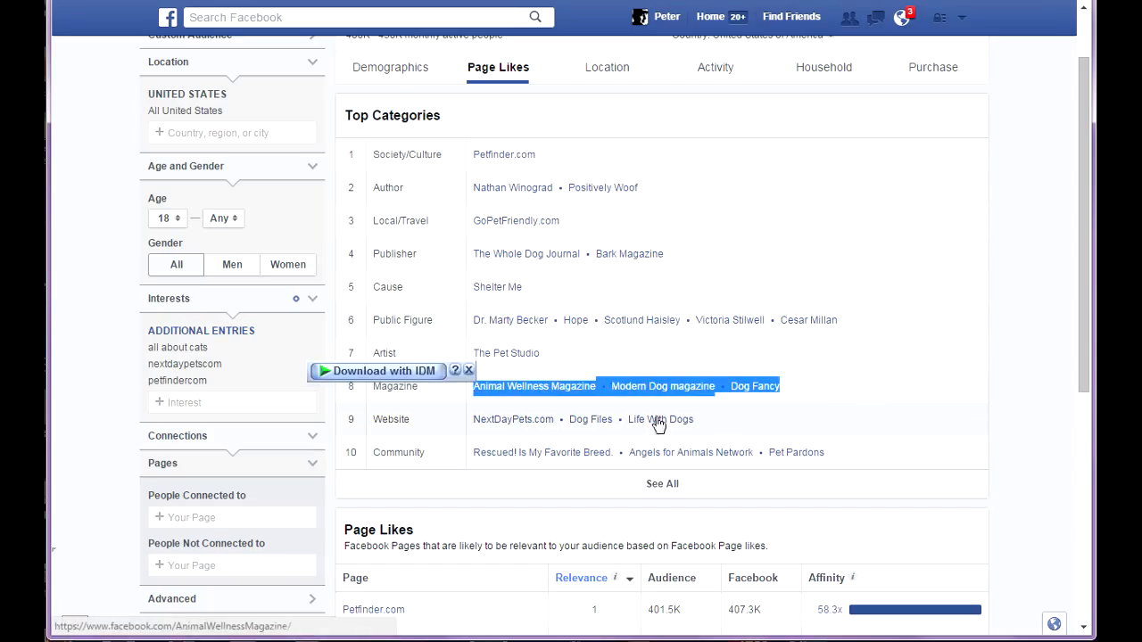
{"action": "left_click", "coordinate": [874, 404]}
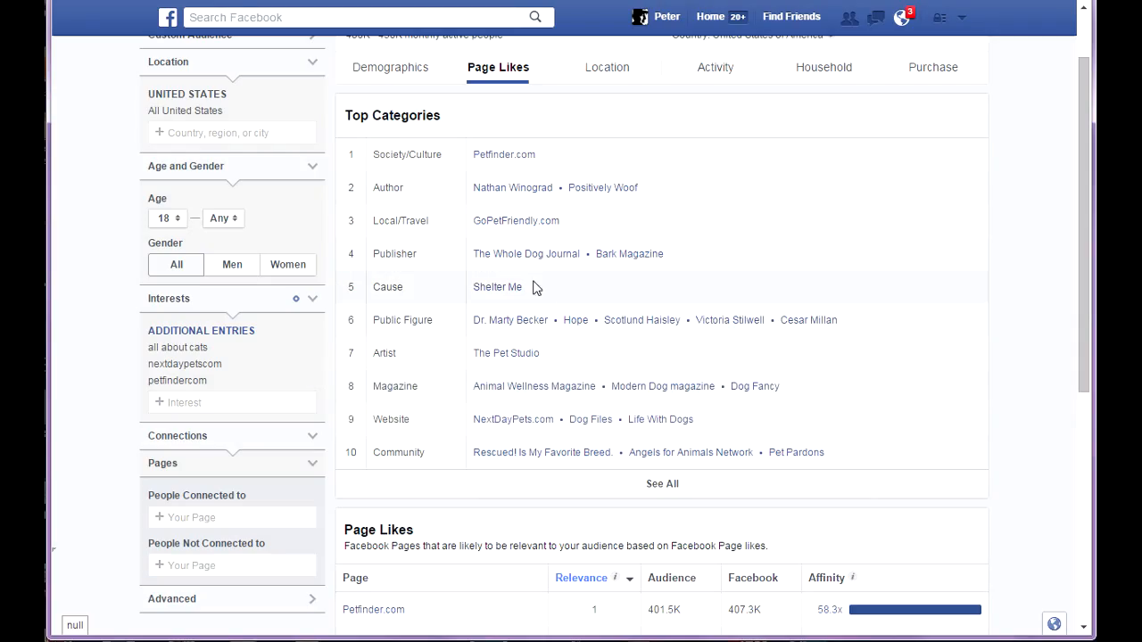
Step: Highlight Shelter Me and GoPetFriendly.com in Top Categories, clear the highlight, and examine the Page Likes table by relevance and affinity
{"action": "left_click_drag", "start_coordinate": [533, 287], "coordinate": [470, 286]}
{"action": "left_click", "coordinate": [696, 256]}
{"action": "left_click_drag", "start_coordinate": [576, 222], "coordinate": [473, 213]}
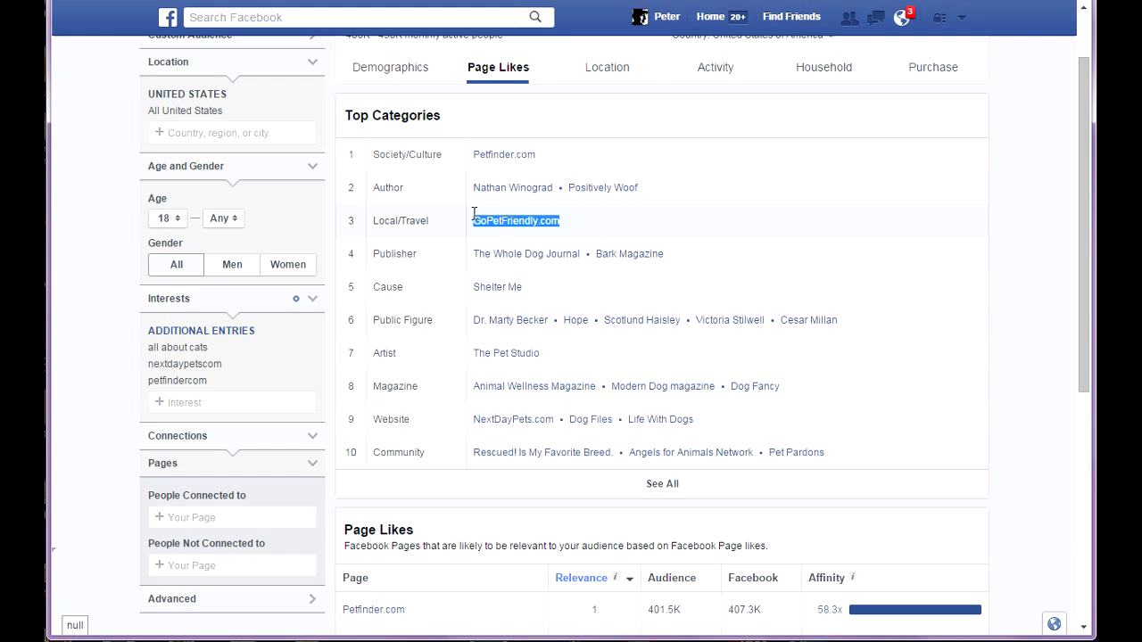
{"action": "left_click", "coordinate": [675, 191]}
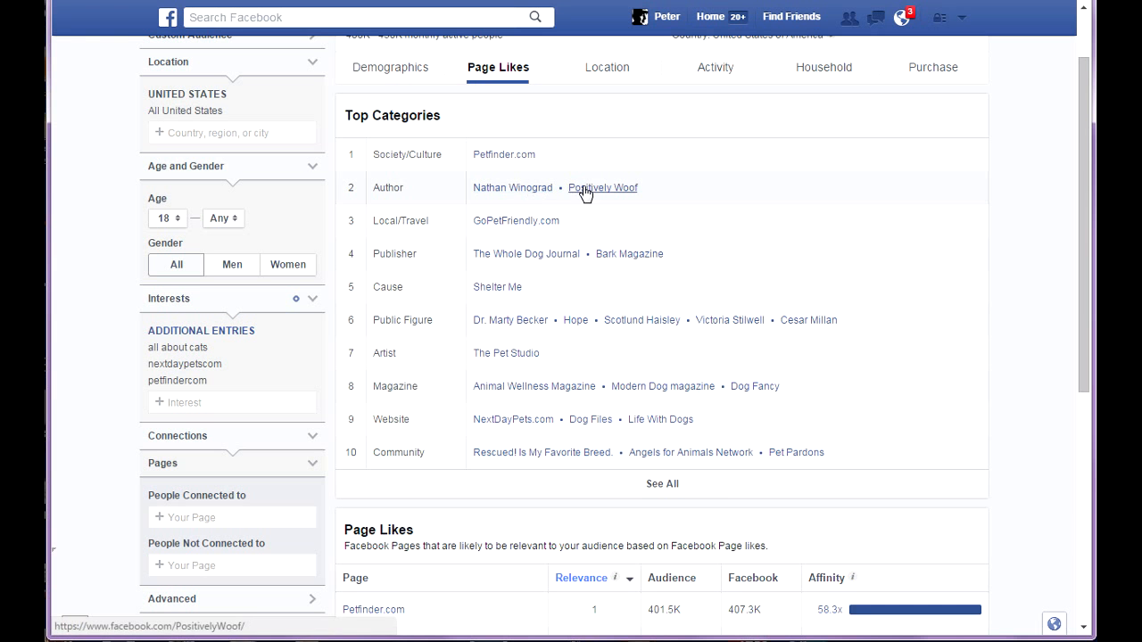
{"action": "scroll", "coordinate": [595, 232], "scroll_direction": "down", "scroll_amount": 5}
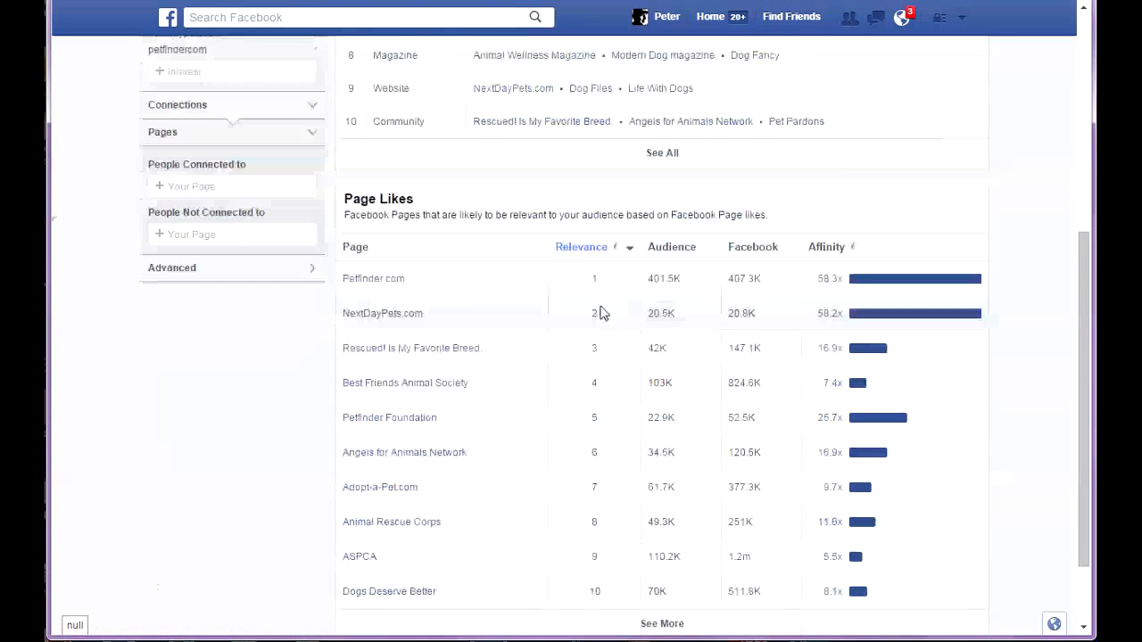
Step: Review the Page Likes table, then show the audience's top cities and sort them by Selected Audience
{"action": "mouse_move", "coordinate": [819, 202]}
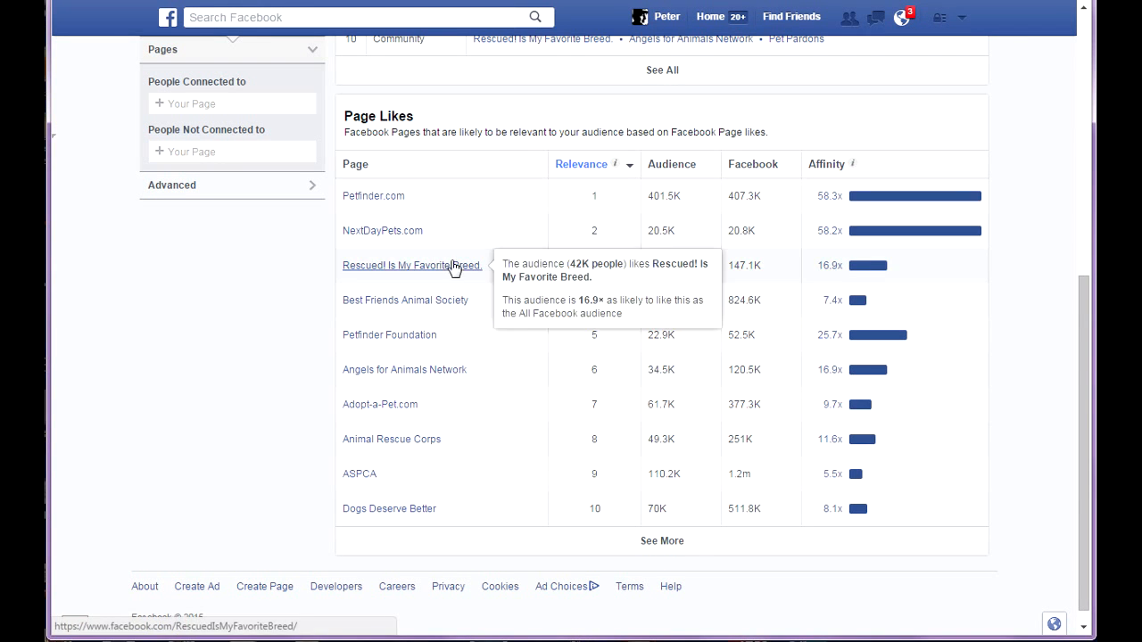
{"action": "mouse_move", "coordinate": [398, 439]}
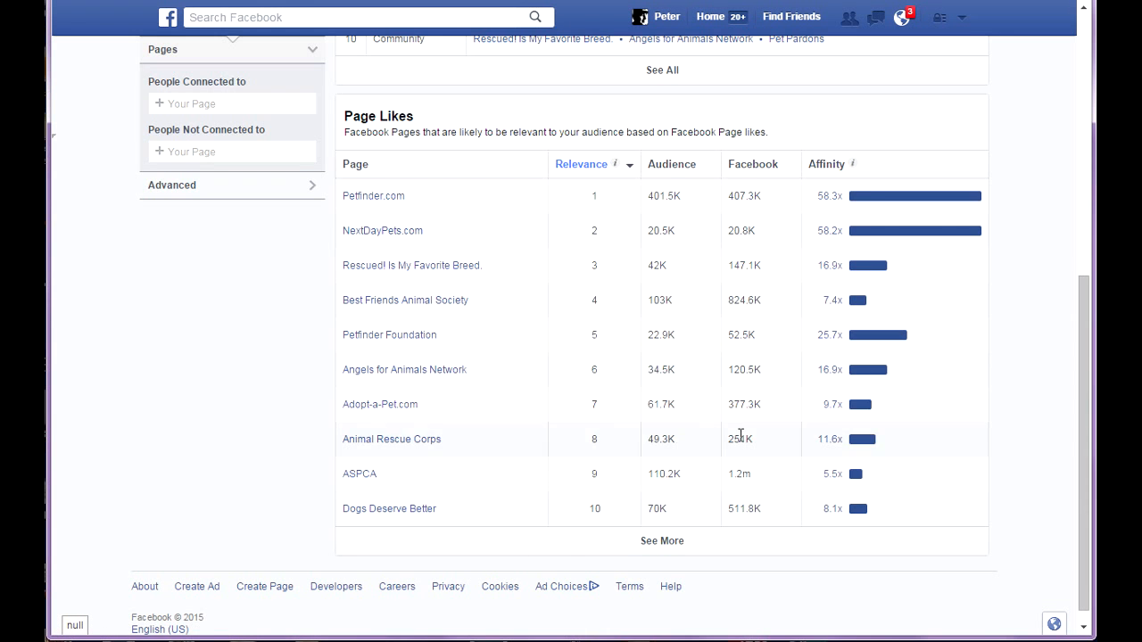
{"action": "scroll", "coordinate": [759, 398], "scroll_direction": "up", "scroll_amount": 5}
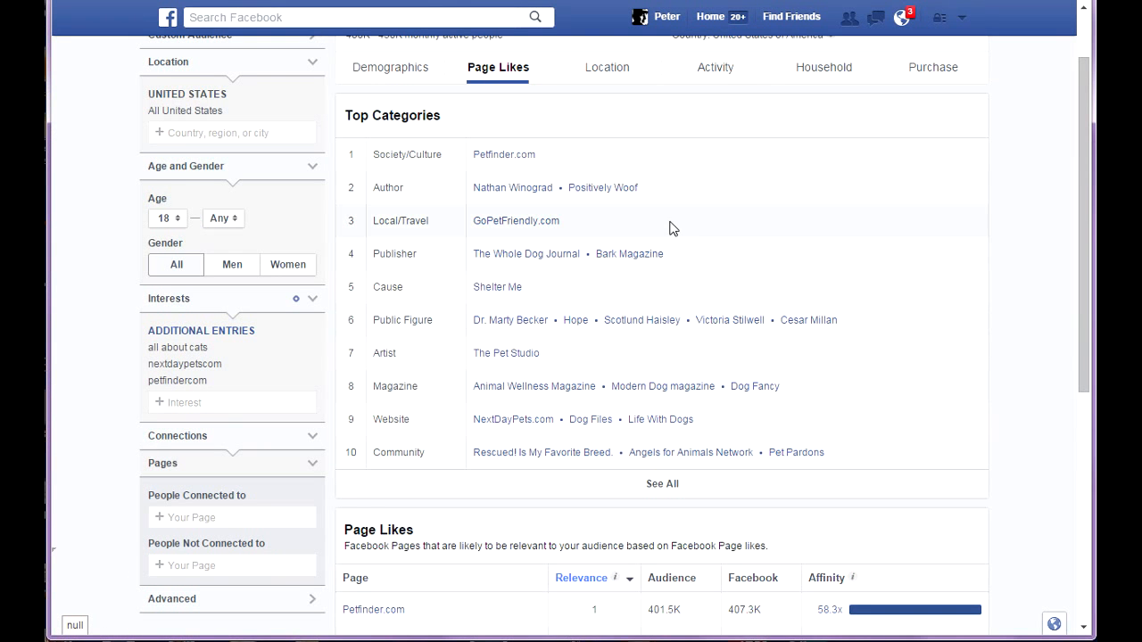
{"action": "scroll", "coordinate": [606, 125], "scroll_direction": "up", "scroll_amount": 1}
{"action": "left_click", "coordinate": [603, 152]}
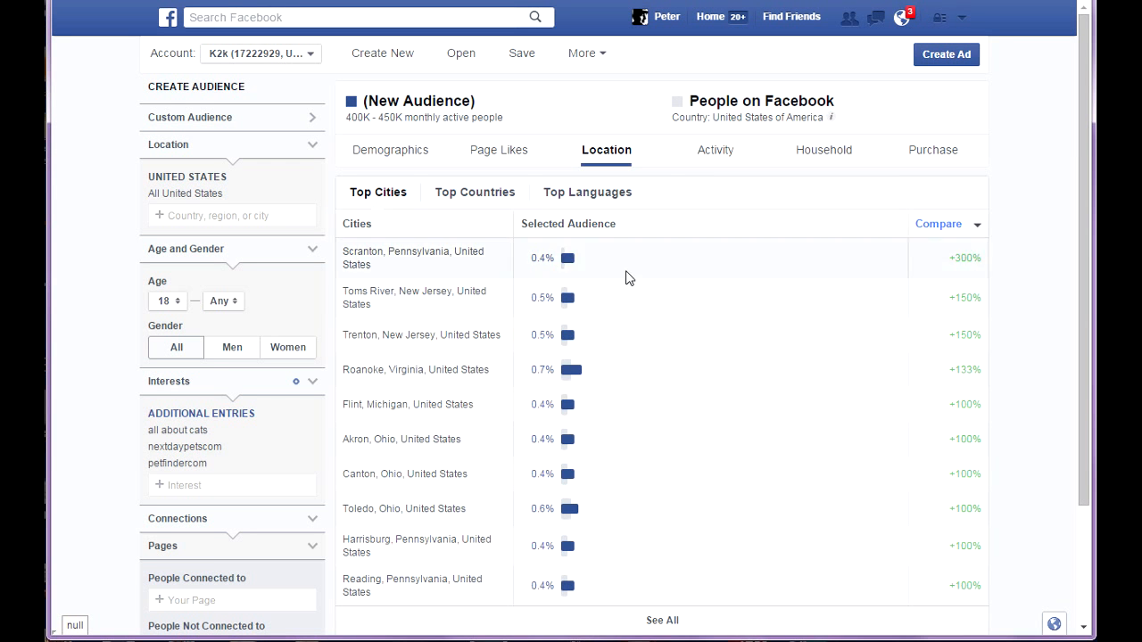
{"action": "left_click", "coordinate": [543, 224]}
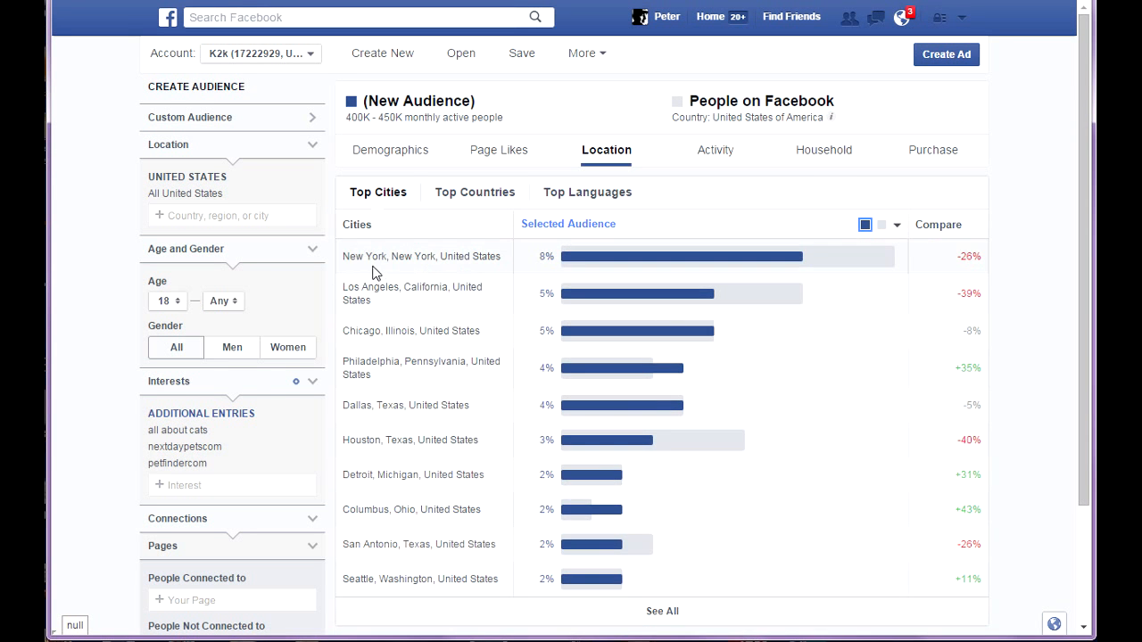
Step: Highlight New York, Los Angeles and California in turn in the Top Cities table
{"action": "left_click_drag", "start_coordinate": [345, 257], "coordinate": [397, 259]}
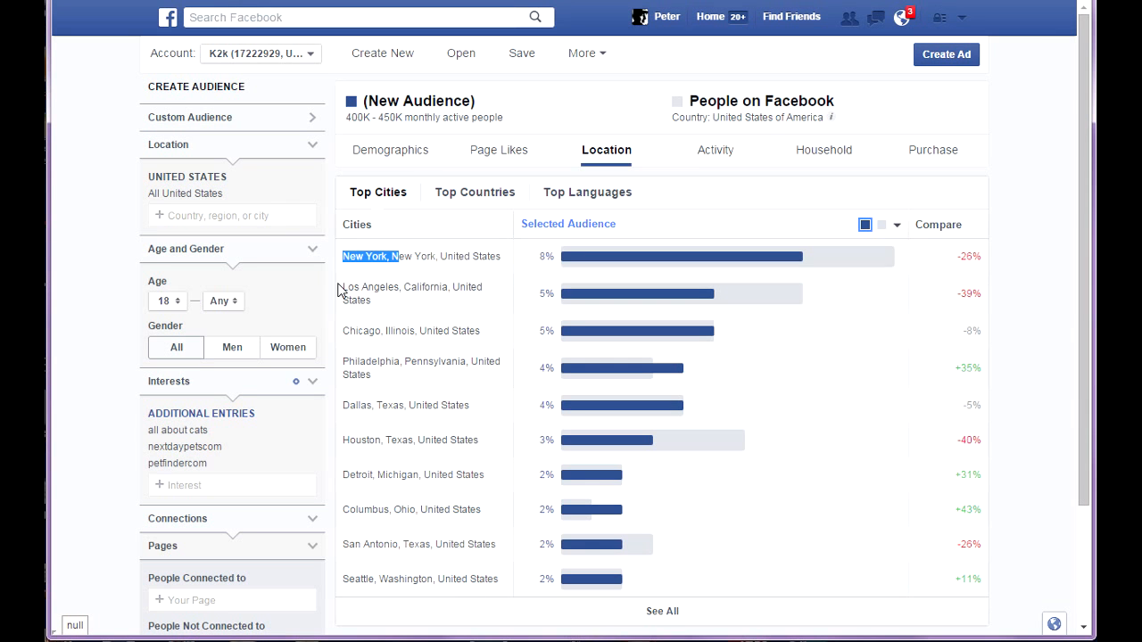
{"action": "left_click_drag", "start_coordinate": [344, 288], "coordinate": [403, 286]}
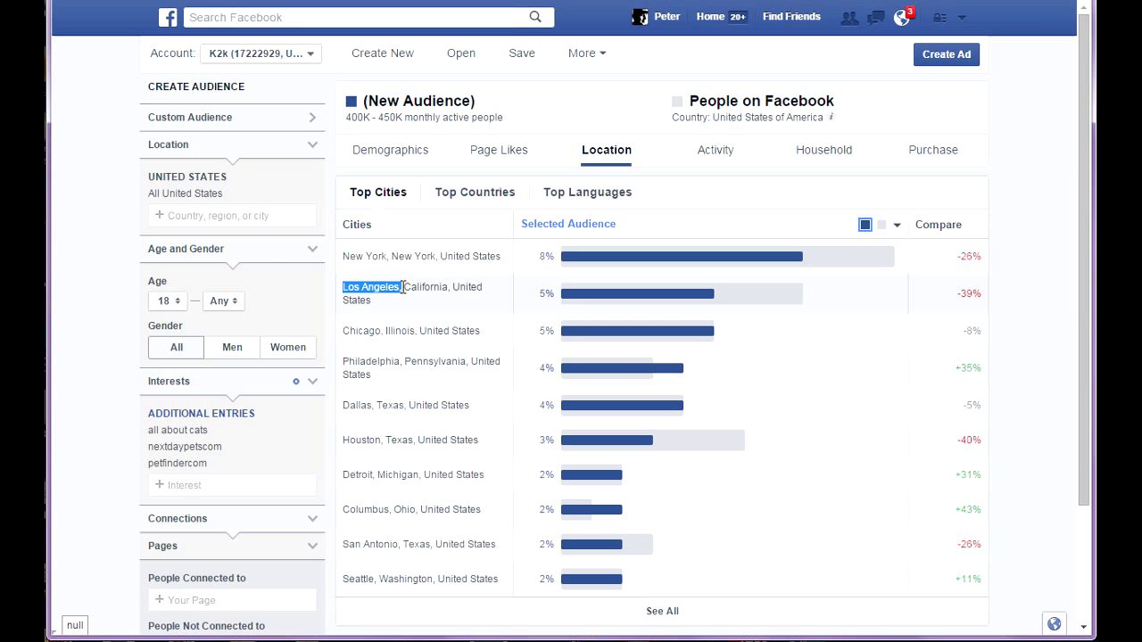
{"action": "double_click", "coordinate": [432, 287]}
Step: Expand the Top Cities table to all entries and read through the cities with smaller audience shares
{"action": "scroll", "coordinate": [441, 408], "scroll_direction": "down", "scroll_amount": 3}
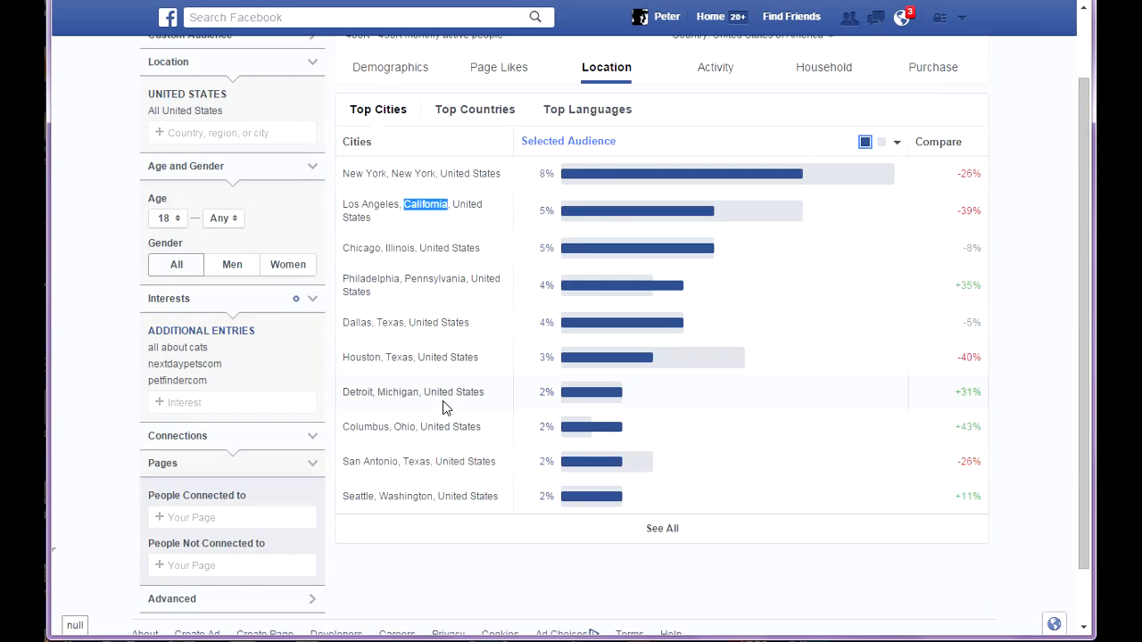
{"action": "left_click", "coordinate": [651, 464]}
{"action": "scroll", "coordinate": [646, 469], "scroll_direction": "down", "scroll_amount": 5}
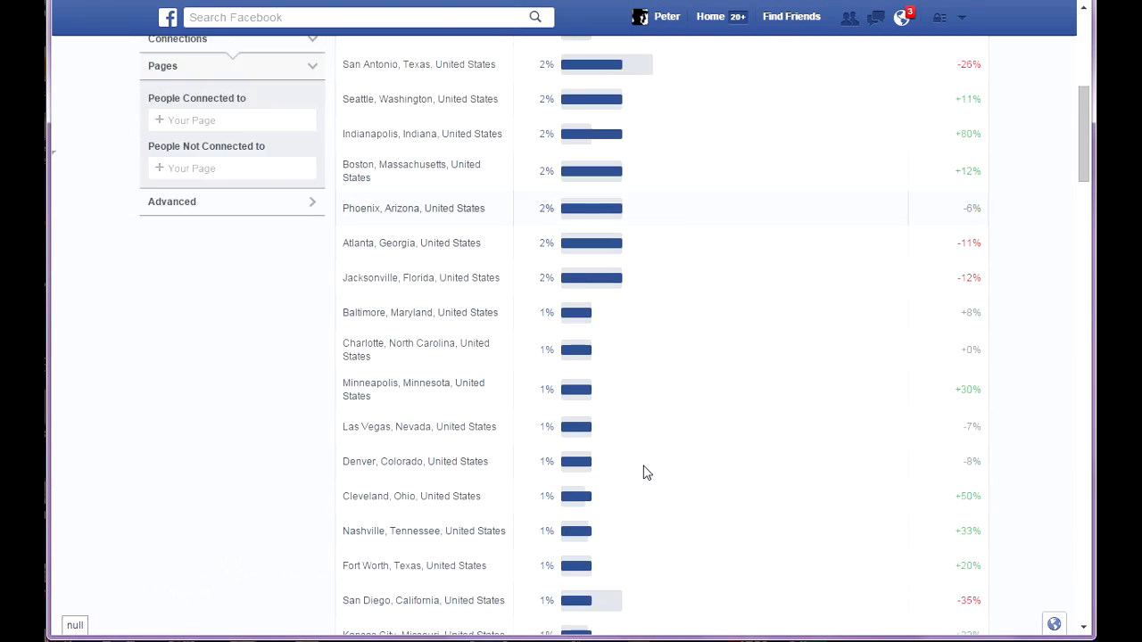
{"action": "mouse_move", "coordinate": [589, 489]}
{"action": "scroll", "coordinate": [554, 488], "scroll_direction": "down", "scroll_amount": 3}
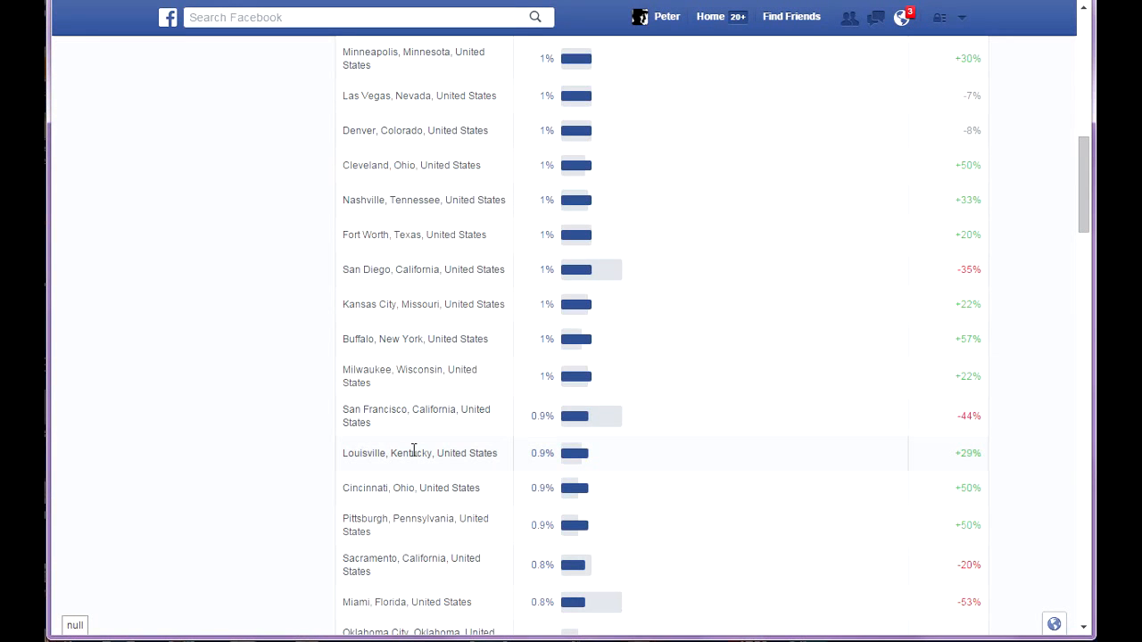
{"action": "scroll", "coordinate": [422, 453], "scroll_direction": "down", "scroll_amount": 1}
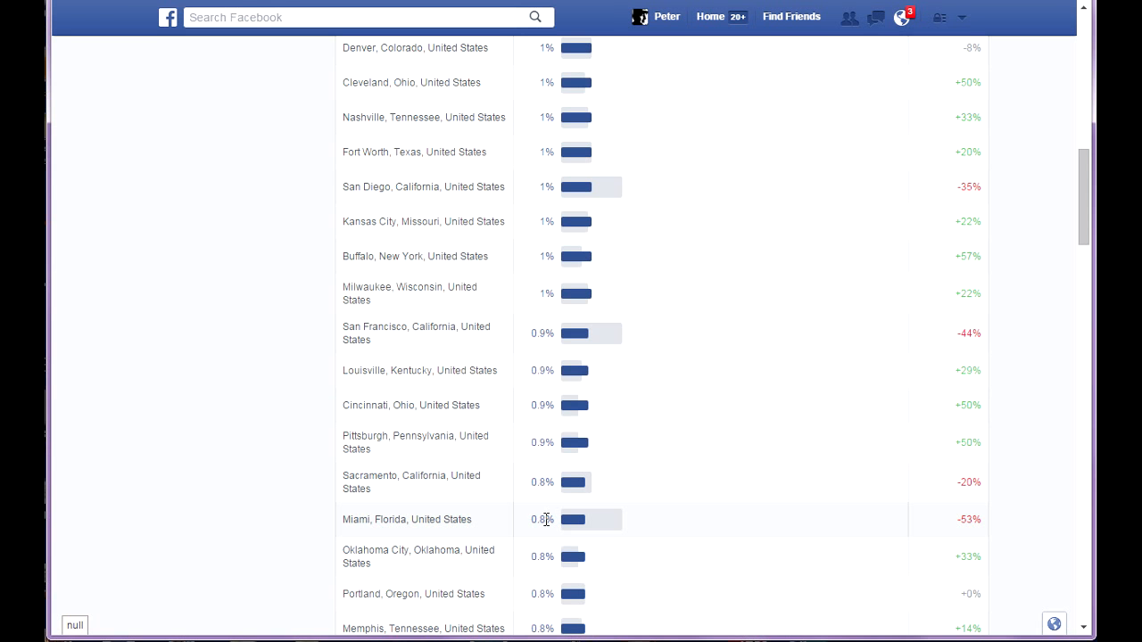
{"action": "scroll", "coordinate": [546, 520], "scroll_direction": "up", "scroll_amount": 13}
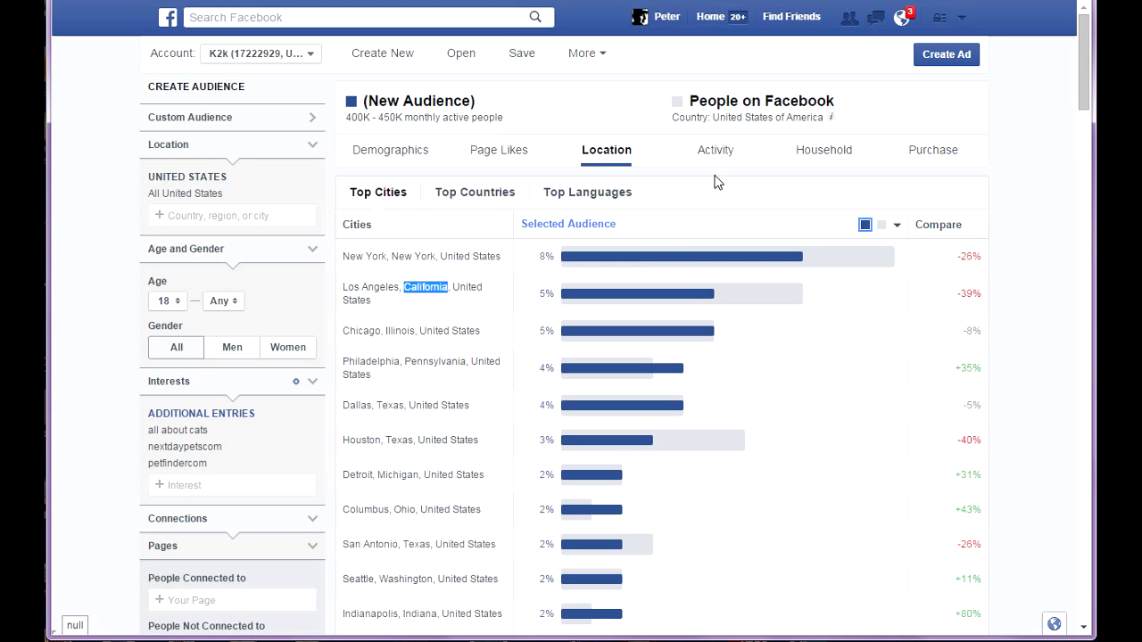
Step: Highlight Austin and Tucson in the full city list, return to its start and show the audience's Activity data
{"action": "scroll", "coordinate": [446, 428], "scroll_direction": "down", "scroll_amount": 13}
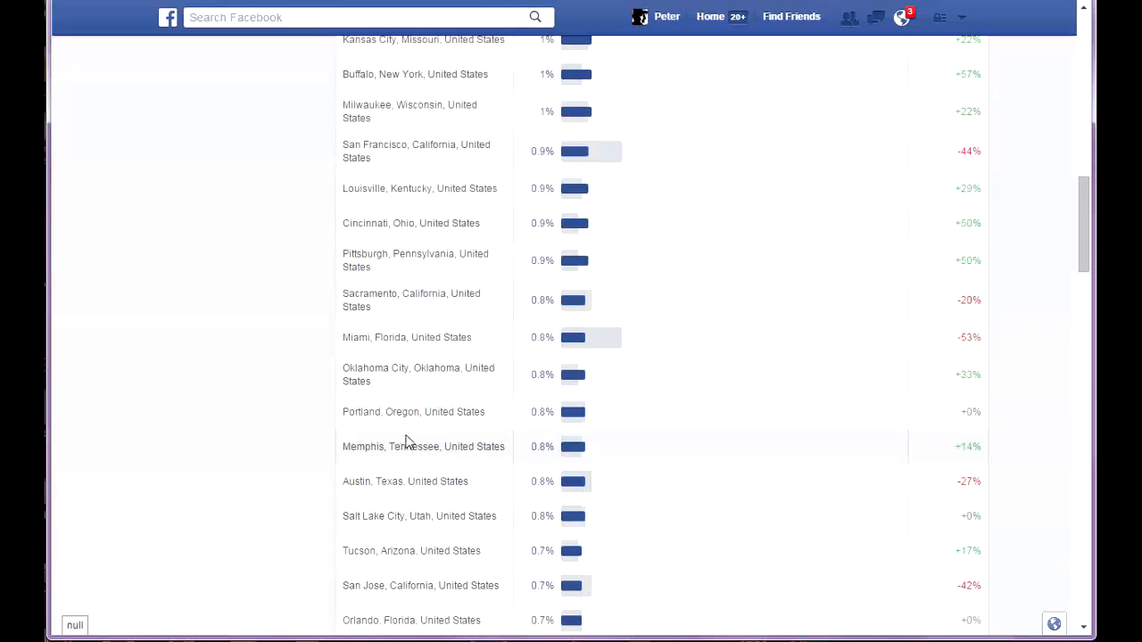
{"action": "double_click", "coordinate": [356, 482]}
{"action": "double_click", "coordinate": [361, 550]}
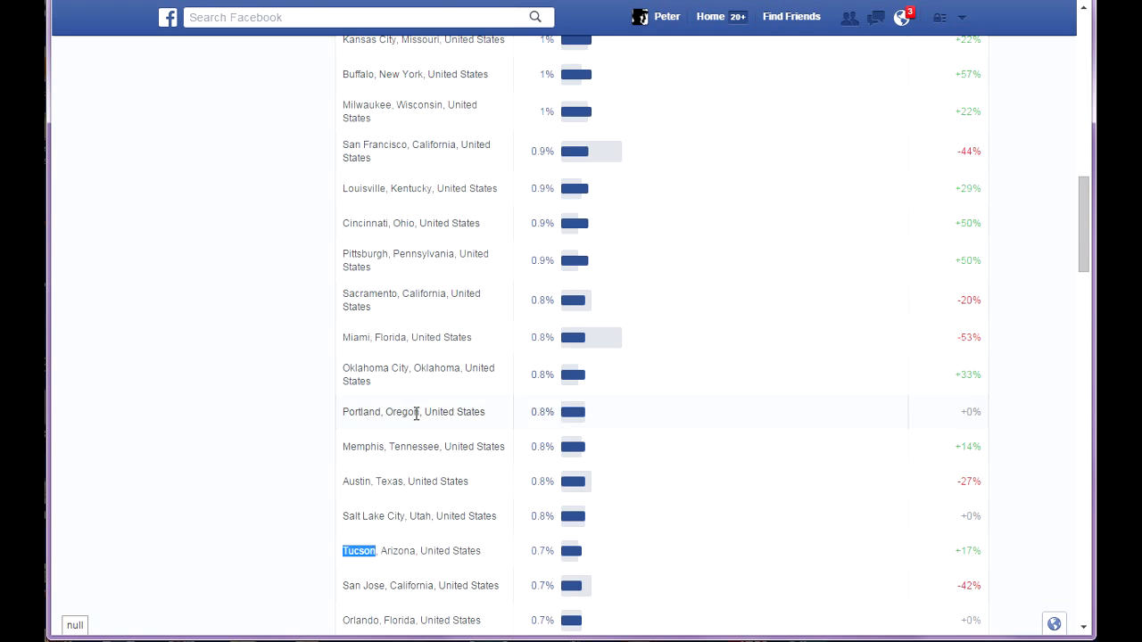
{"action": "scroll", "coordinate": [428, 428], "scroll_direction": "up", "scroll_amount": 7}
{"action": "scroll", "coordinate": [428, 428], "scroll_direction": "up", "scroll_amount": 5}
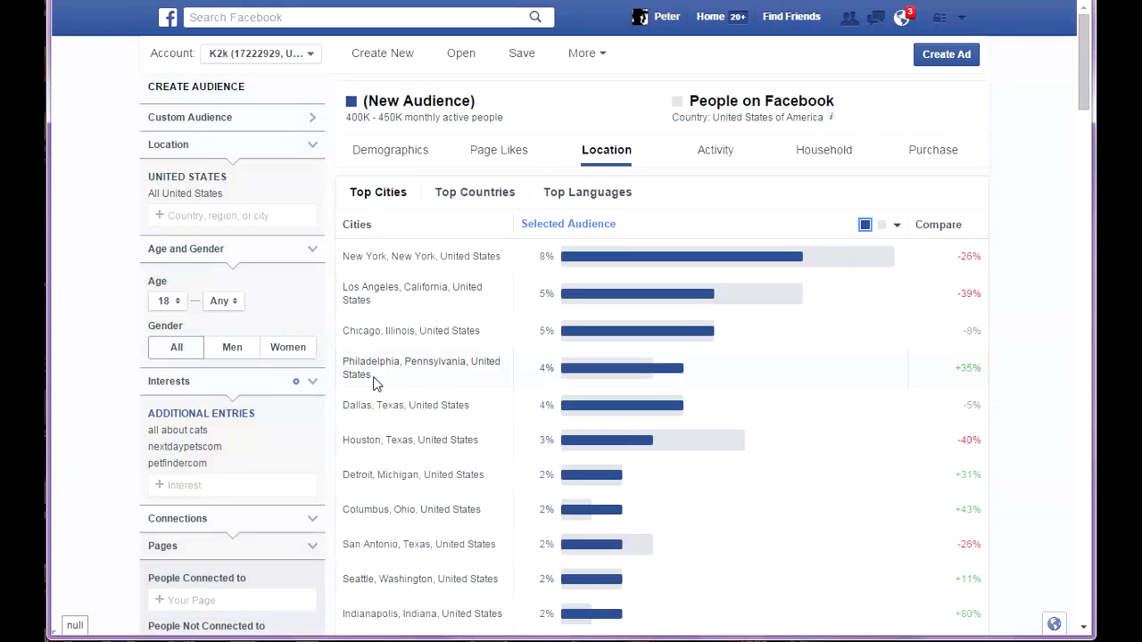
{"action": "left_click", "coordinate": [719, 154]}
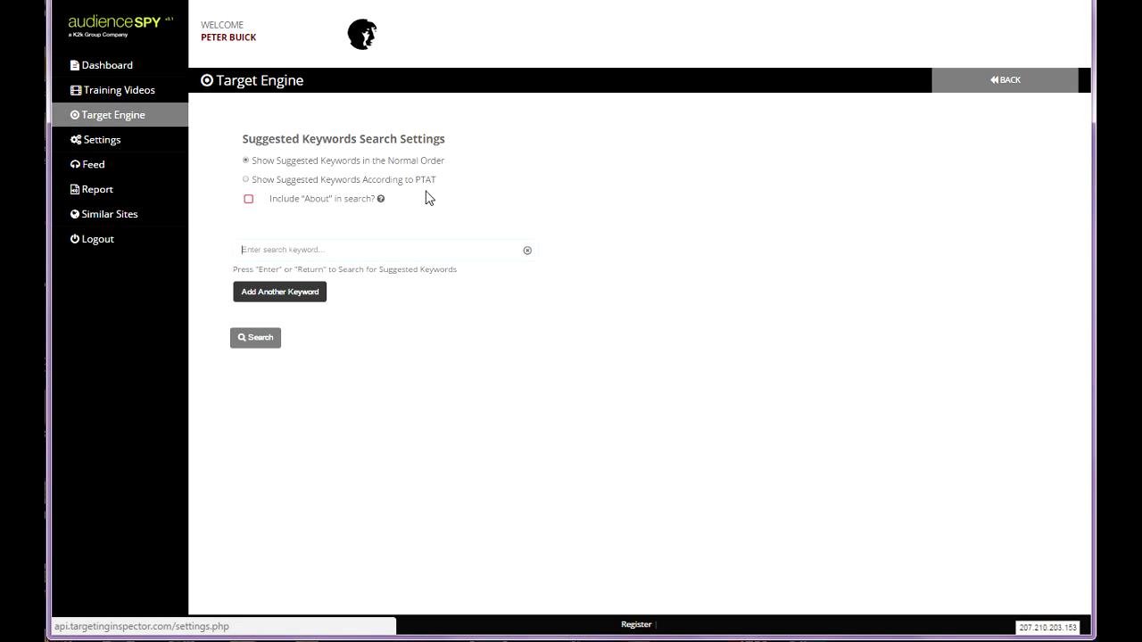
Step: Switch to audienceSPY and look at its Feed and Report pages
{"action": "mouse_move", "coordinate": [384, 202]}
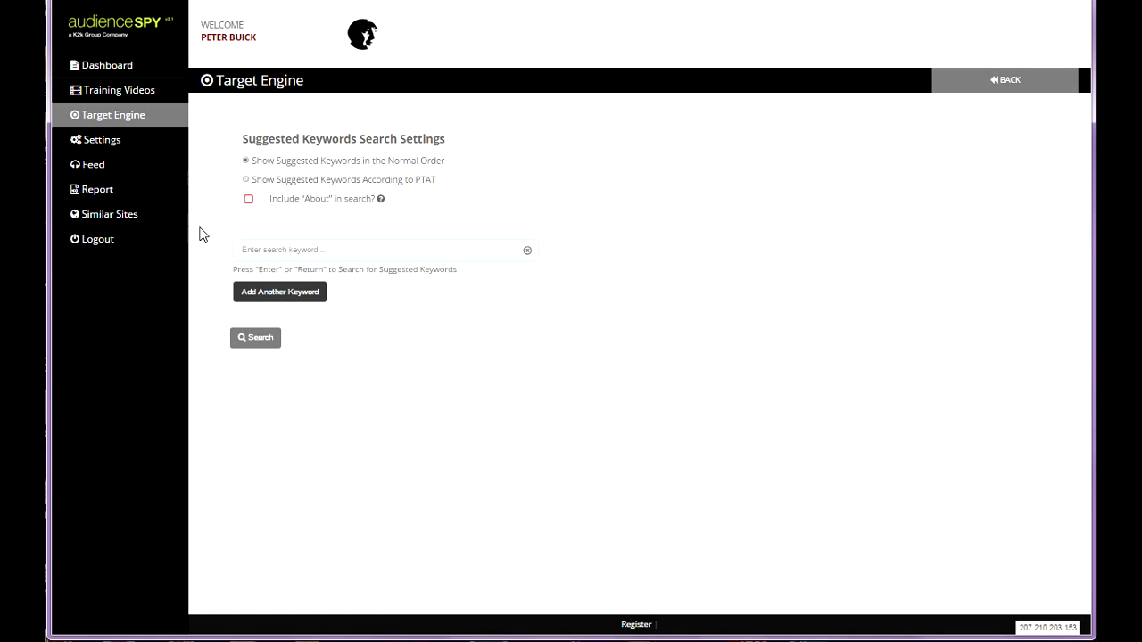
{"action": "left_click", "coordinate": [99, 169]}
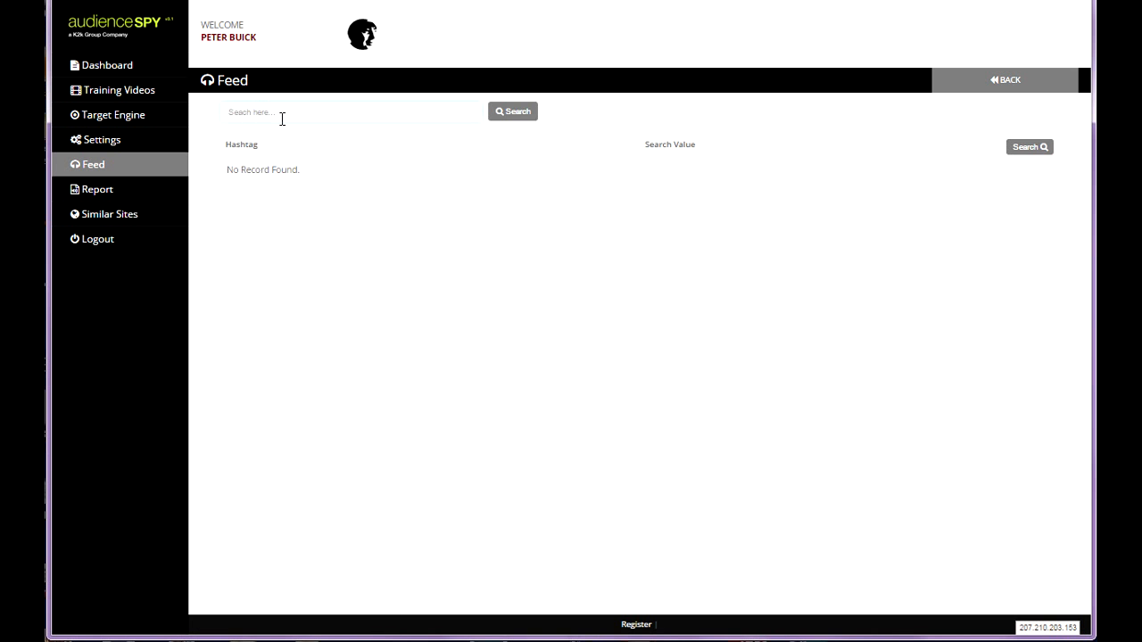
{"action": "left_click", "coordinate": [107, 197]}
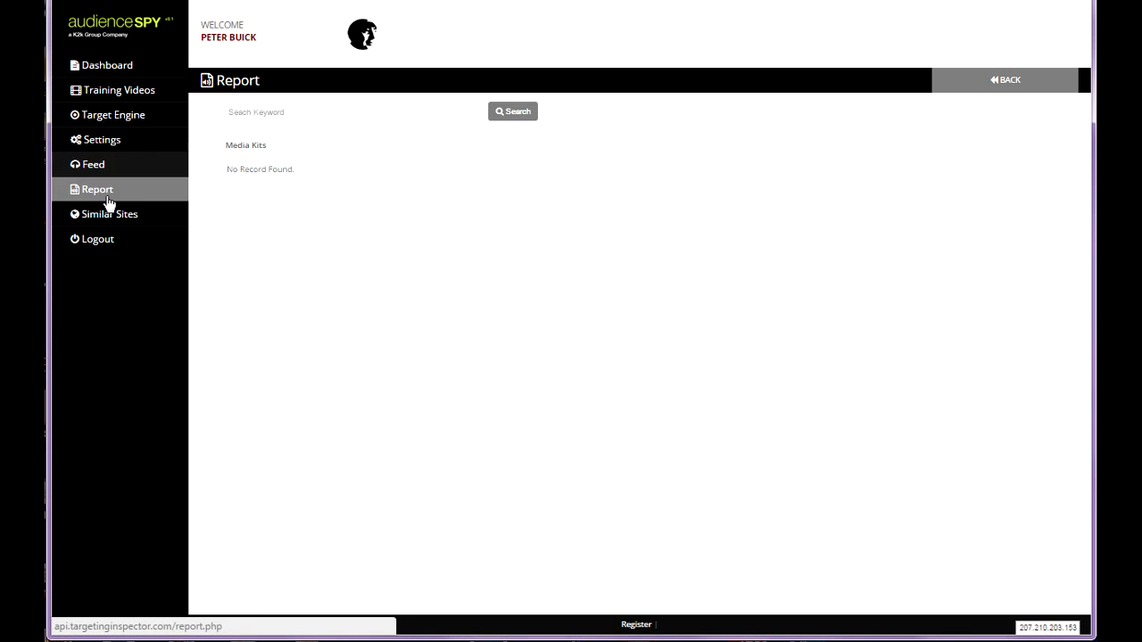
Step: Search the Target Engine for the keyword "cat" and look over the resulting pages
{"action": "left_click", "coordinate": [103, 125]}
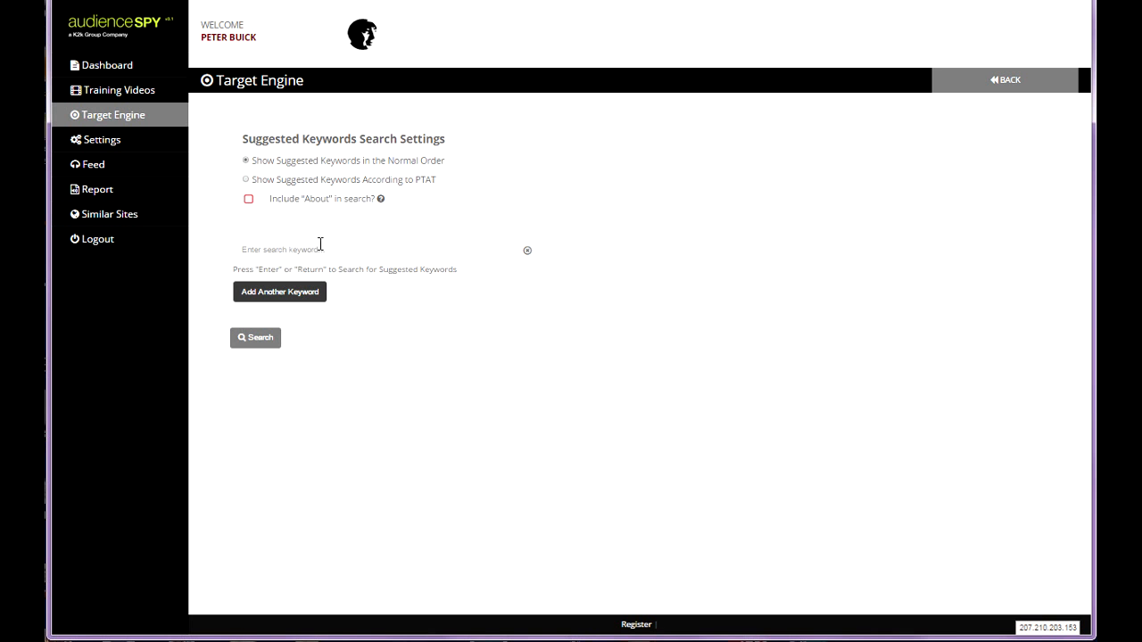
{"action": "type", "text": "cat"}
{"action": "left_click", "coordinate": [278, 292]}
{"action": "left_click", "coordinate": [251, 408]}
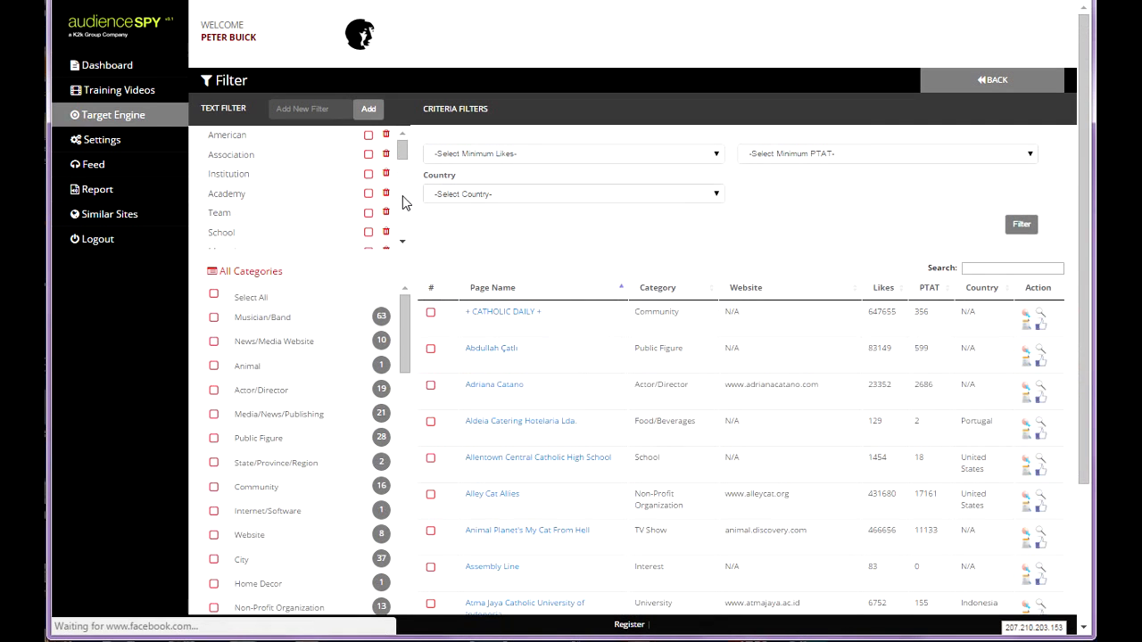
{"action": "scroll", "coordinate": [723, 326], "scroll_direction": "down", "scroll_amount": 2}
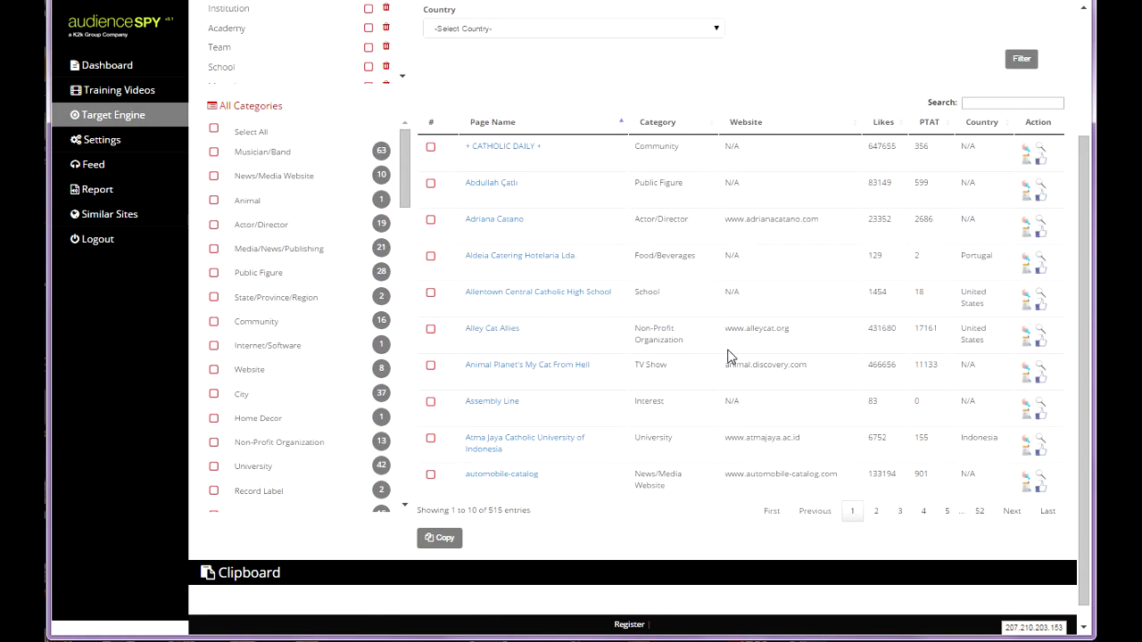
{"action": "scroll", "coordinate": [684, 385], "scroll_direction": "up", "scroll_amount": 2}
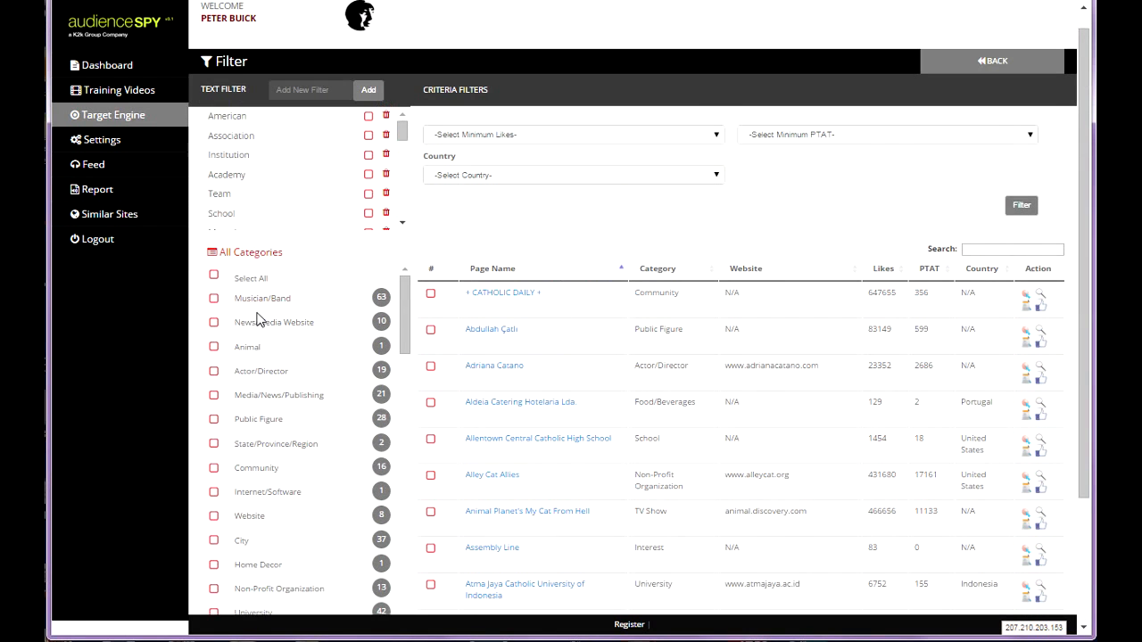
Step: Filter the results to the Musician/Band category, review the listed pages and clear the filter
{"action": "left_click", "coordinate": [213, 301]}
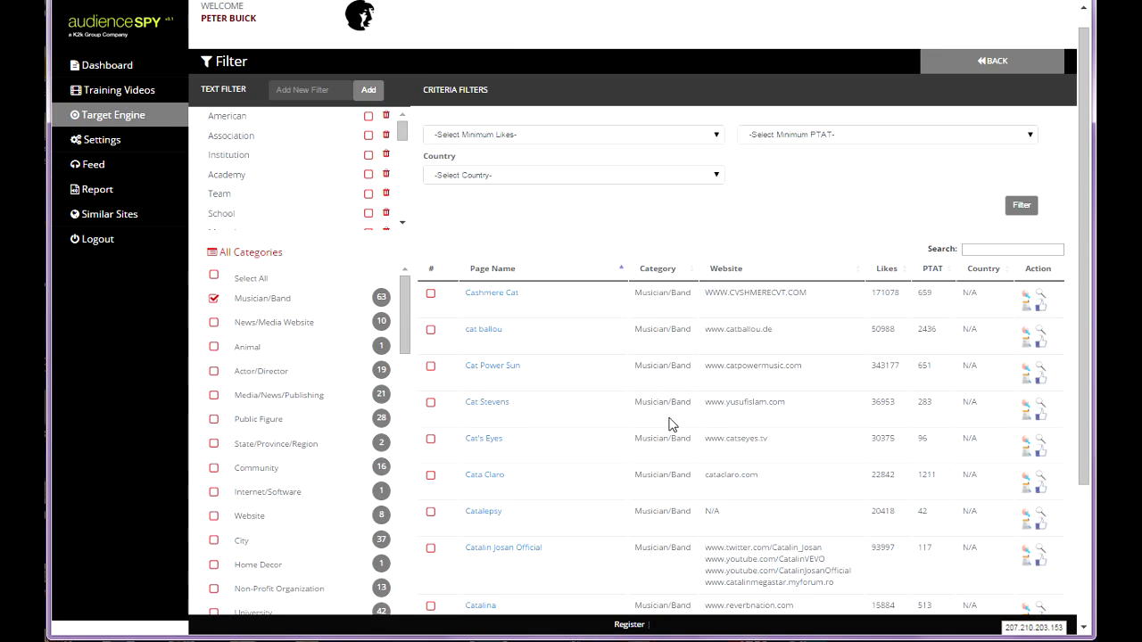
{"action": "scroll", "coordinate": [667, 375], "scroll_direction": "down", "scroll_amount": 2}
{"action": "scroll", "coordinate": [660, 401], "scroll_direction": "up", "scroll_amount": 2}
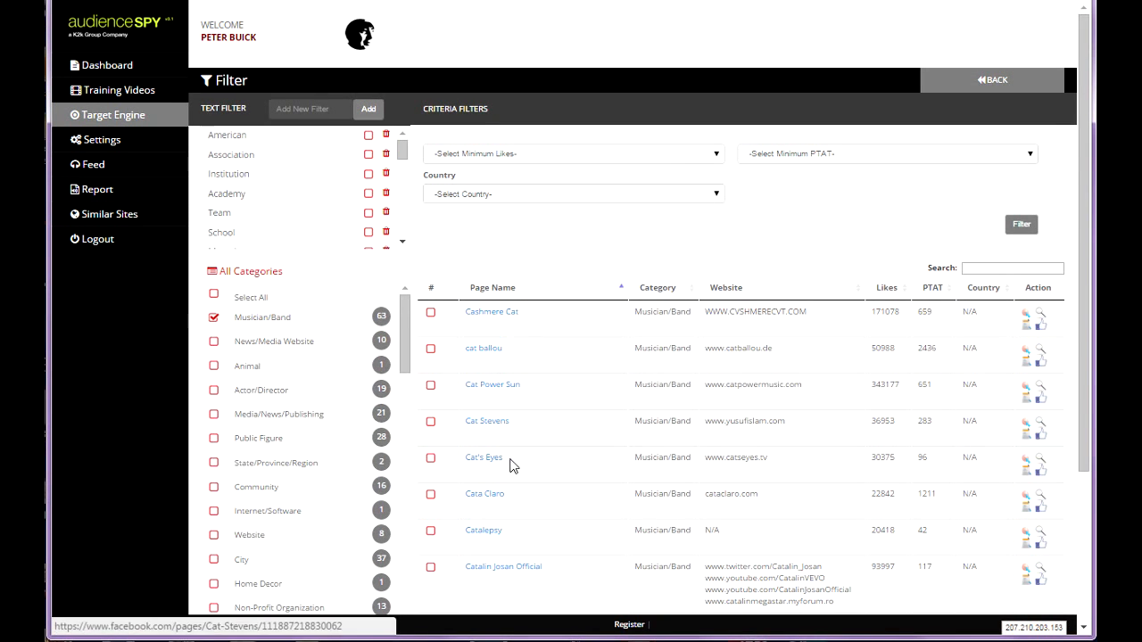
{"action": "left_click", "coordinate": [214, 318]}
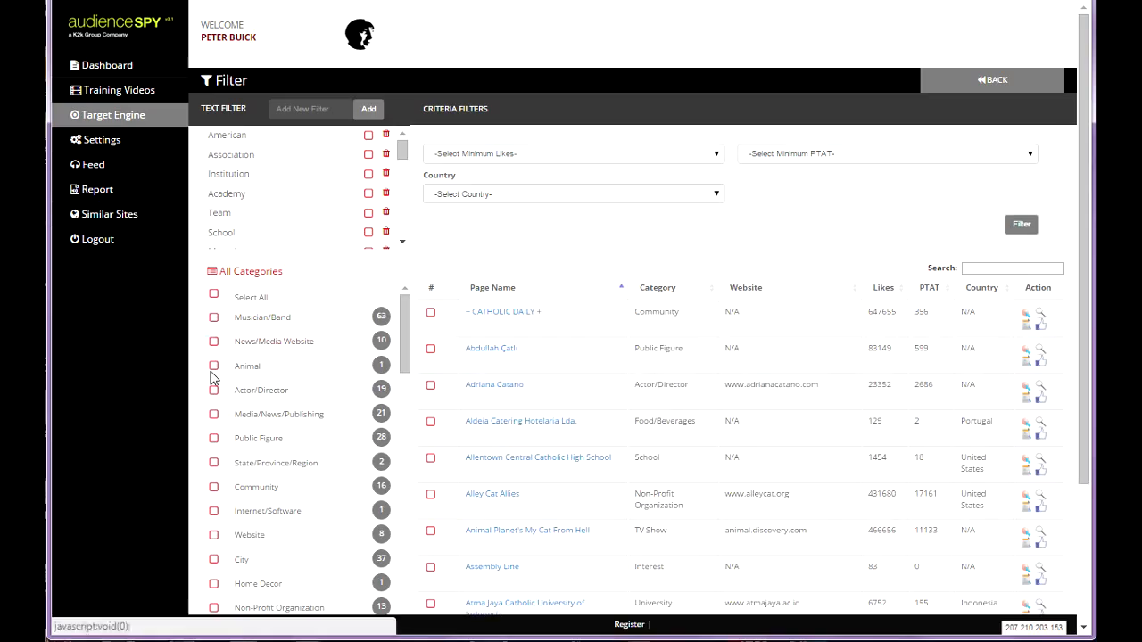
Step: Filter the results by Animal and by Public Figure in turn, review the pages and clear both filters
{"action": "left_click", "coordinate": [215, 367]}
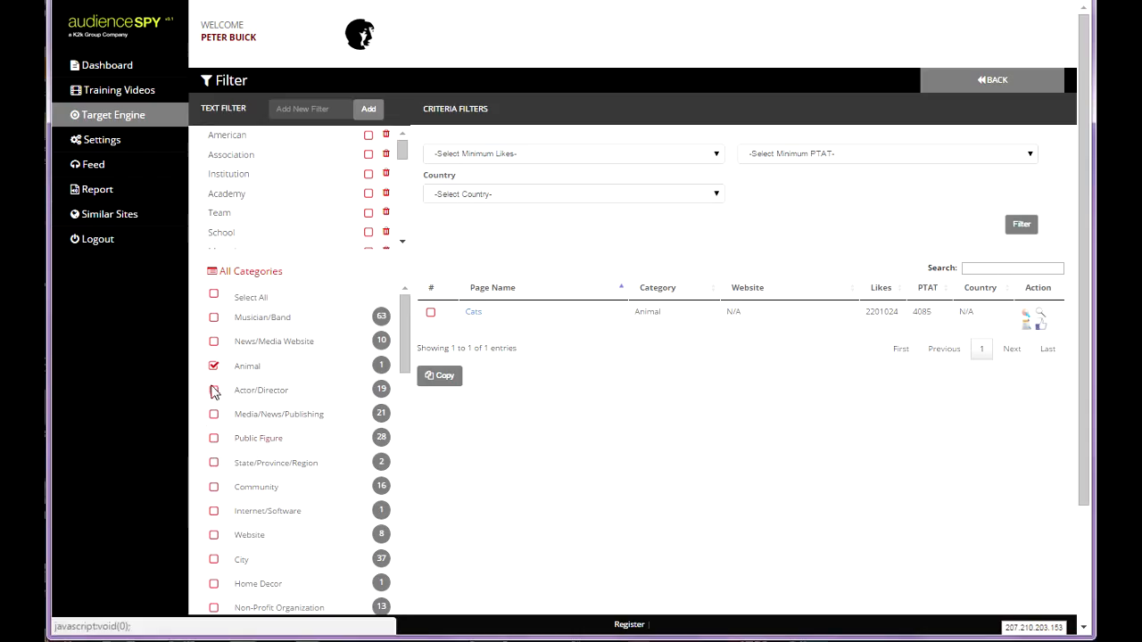
{"action": "left_click", "coordinate": [214, 439]}
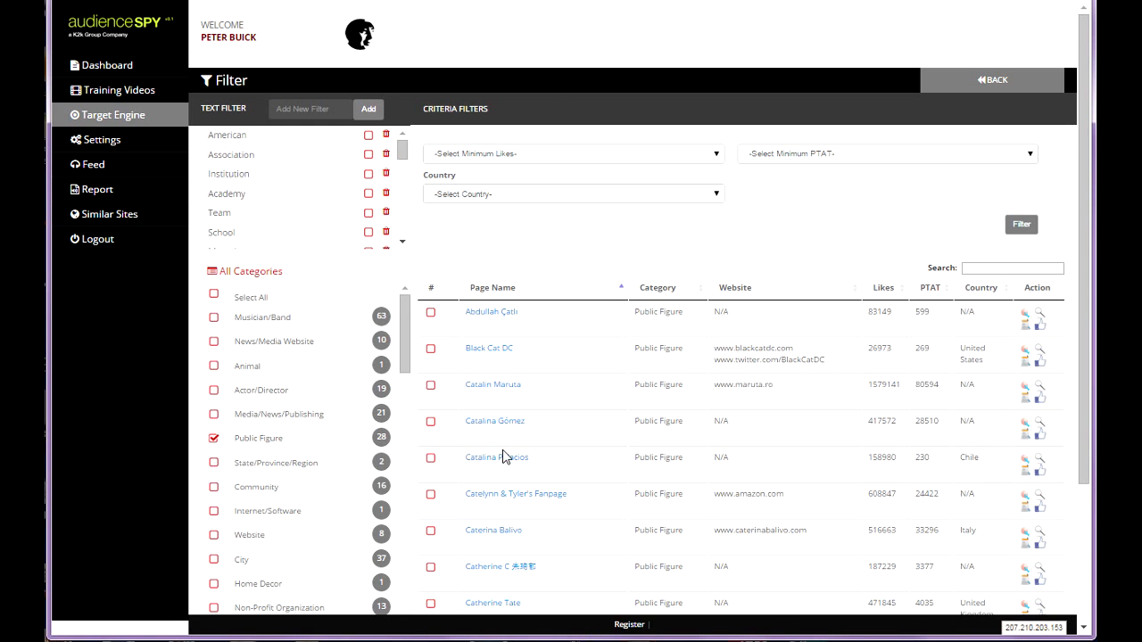
{"action": "scroll", "coordinate": [562, 349], "scroll_direction": "down", "scroll_amount": 2}
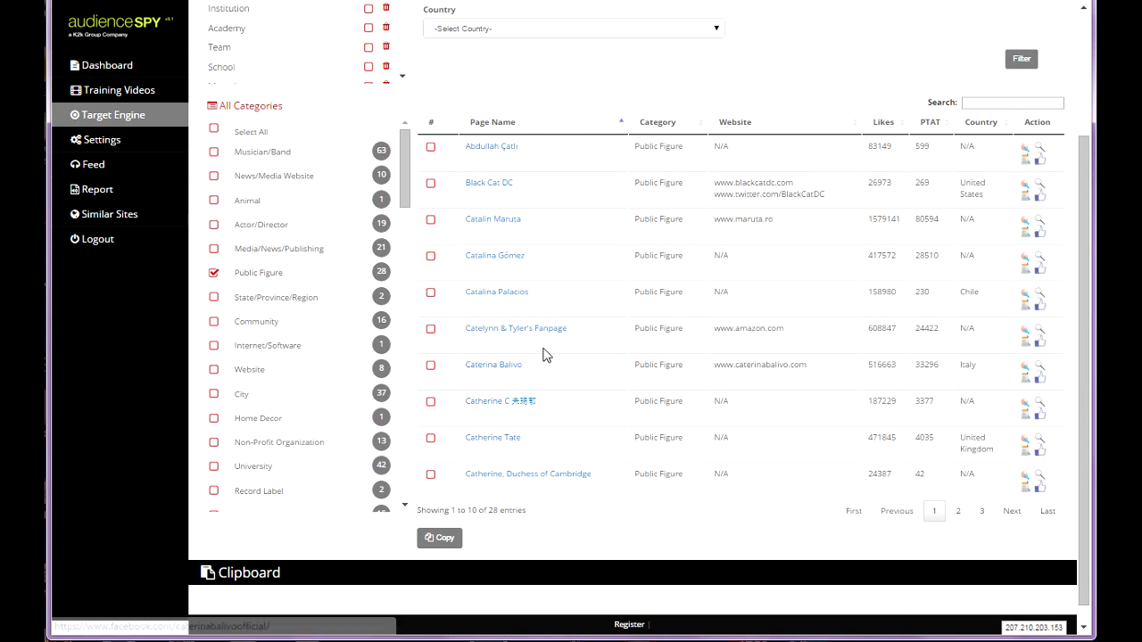
{"action": "scroll", "coordinate": [571, 372], "scroll_direction": "up", "scroll_amount": 2}
{"action": "scroll", "coordinate": [383, 421], "scroll_direction": "down", "scroll_amount": 1}
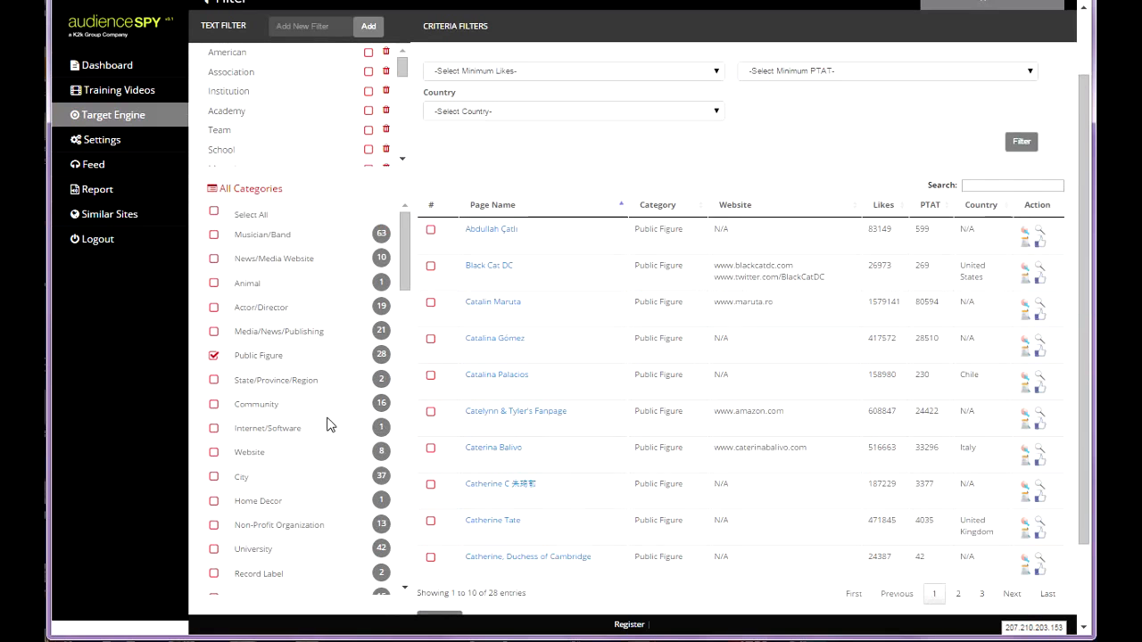
{"action": "left_click", "coordinate": [213, 356]}
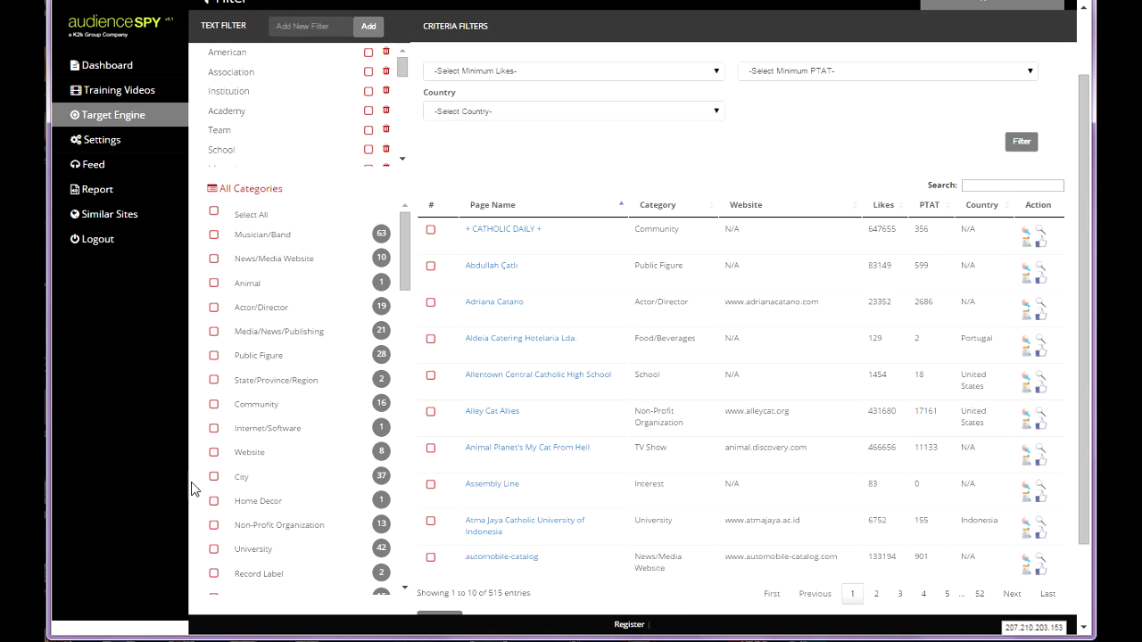
Step: Check the Comedian and Games/Toys categories one after the other, clear the filters and return to the full results
{"action": "scroll", "coordinate": [273, 527], "scroll_direction": "down", "scroll_amount": 2}
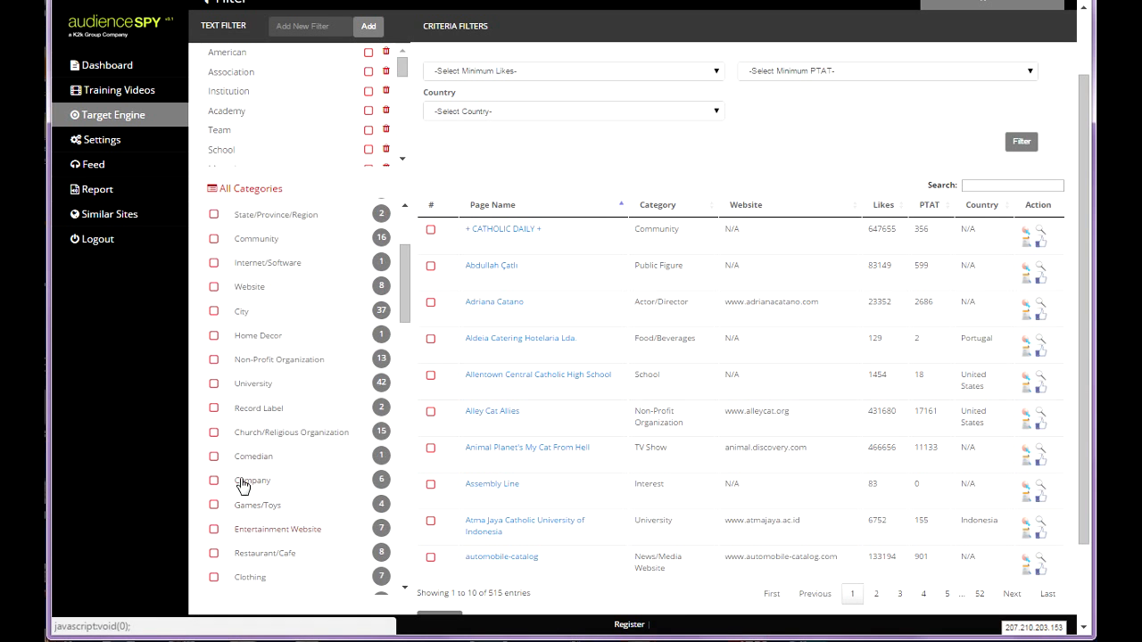
{"action": "left_click", "coordinate": [213, 457]}
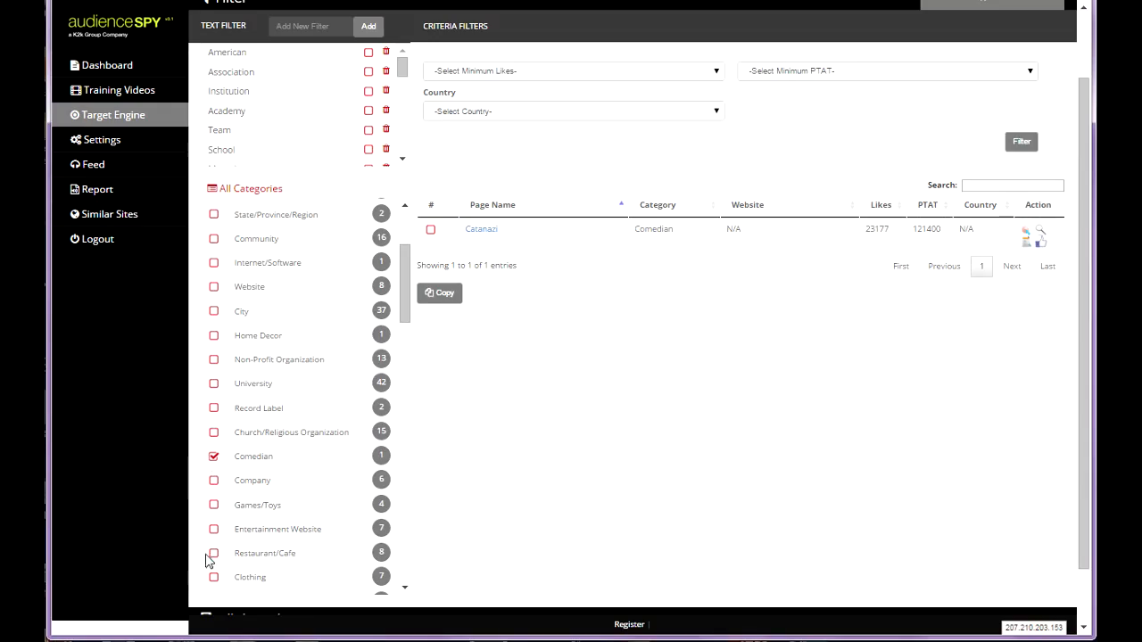
{"action": "left_click", "coordinate": [213, 459]}
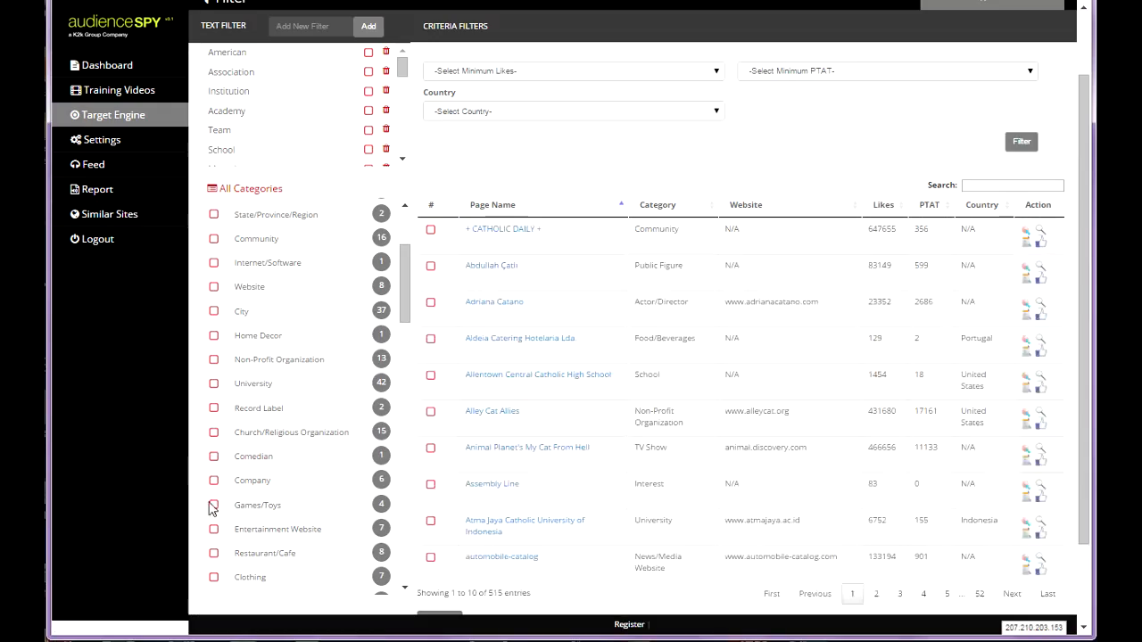
{"action": "left_click", "coordinate": [214, 506]}
{"action": "scroll", "coordinate": [237, 410], "scroll_direction": "up", "scroll_amount": 5}
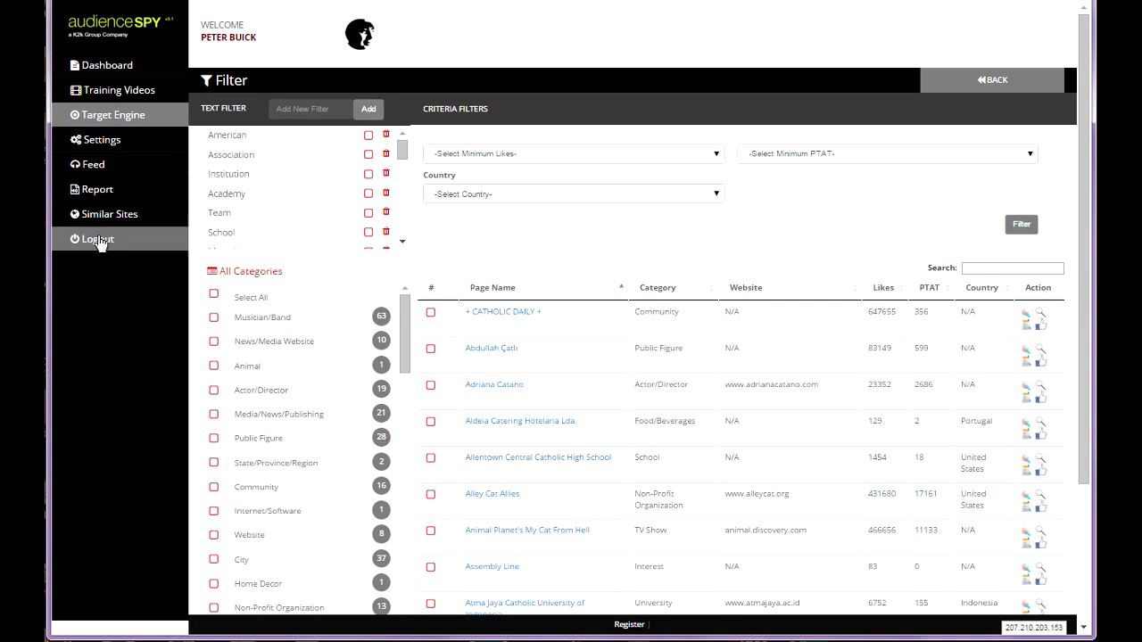
Step: Review the My Filter keyword list in the settings, enlarge its text box, and check the Training Videos page
{"action": "left_click", "coordinate": [96, 141]}
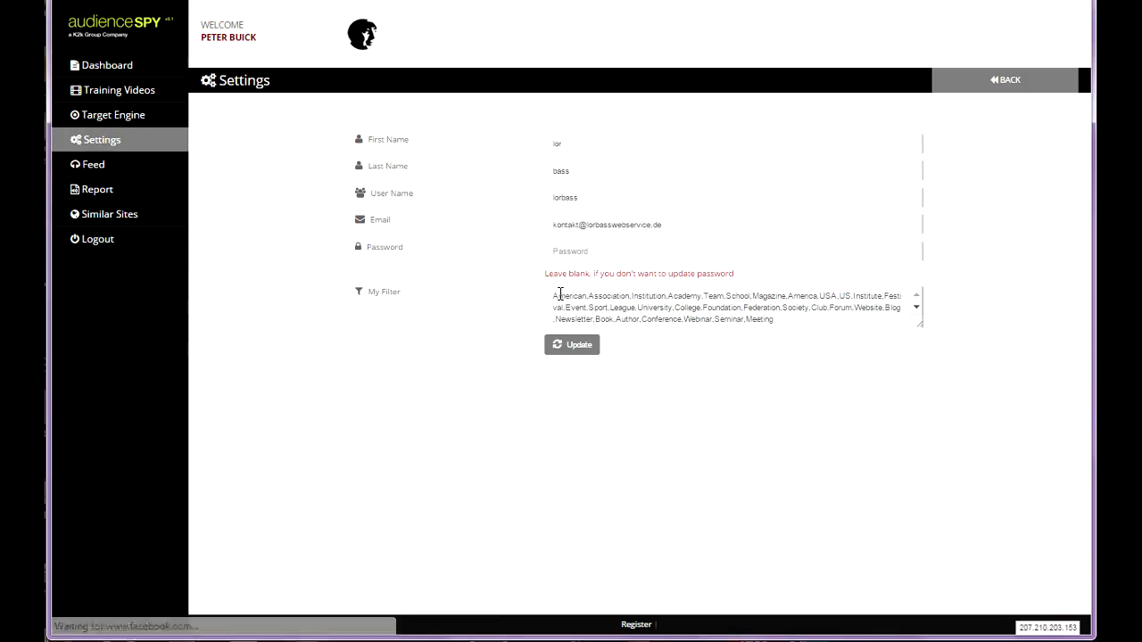
{"action": "left_click_drag", "start_coordinate": [555, 296], "coordinate": [775, 319]}
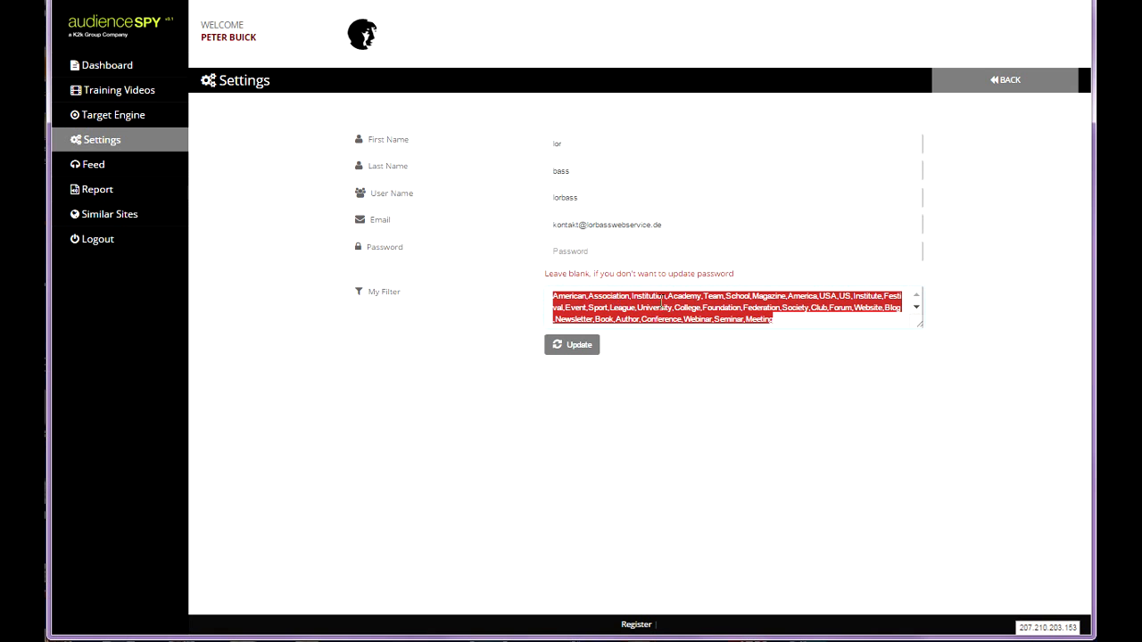
{"action": "left_click", "coordinate": [790, 320]}
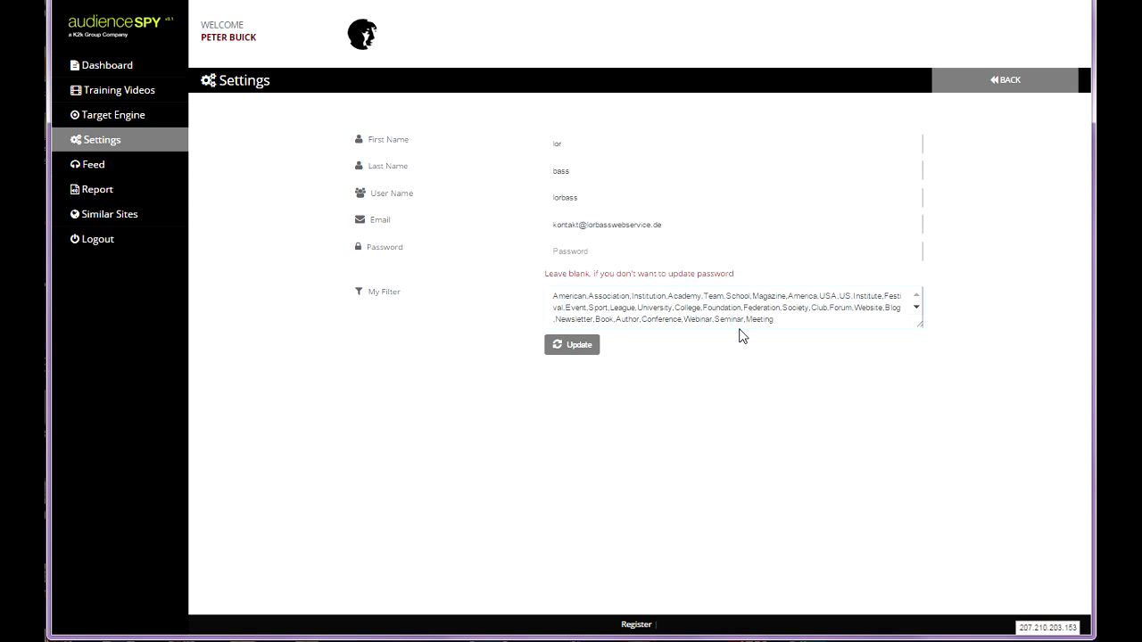
{"action": "left_click_drag", "start_coordinate": [922, 327], "coordinate": [899, 428]}
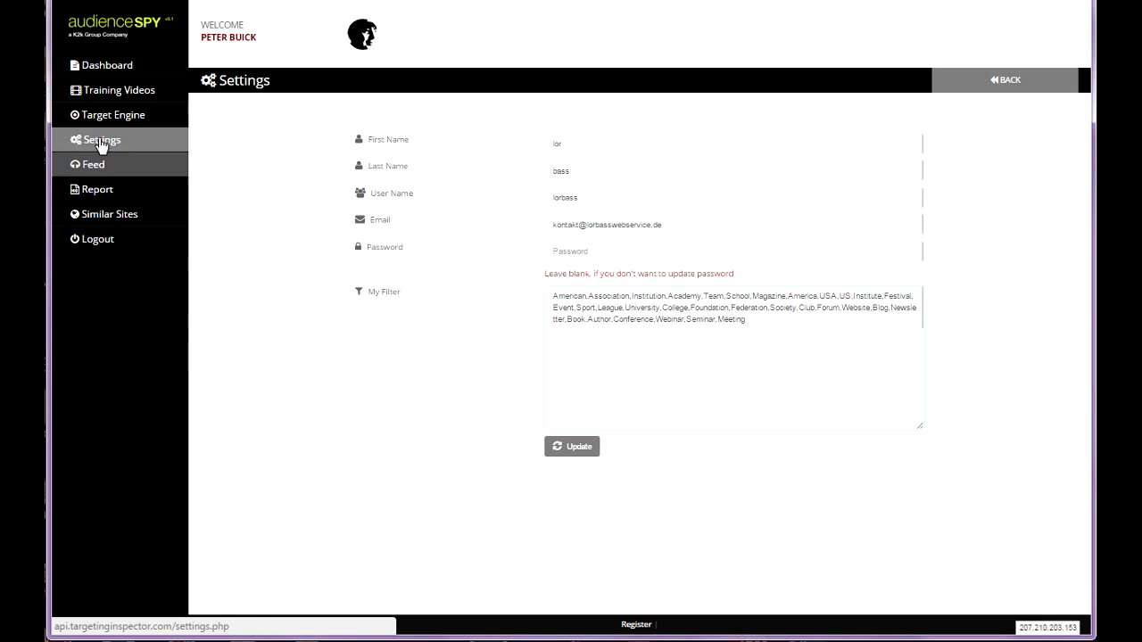
{"action": "left_click", "coordinate": [107, 96]}
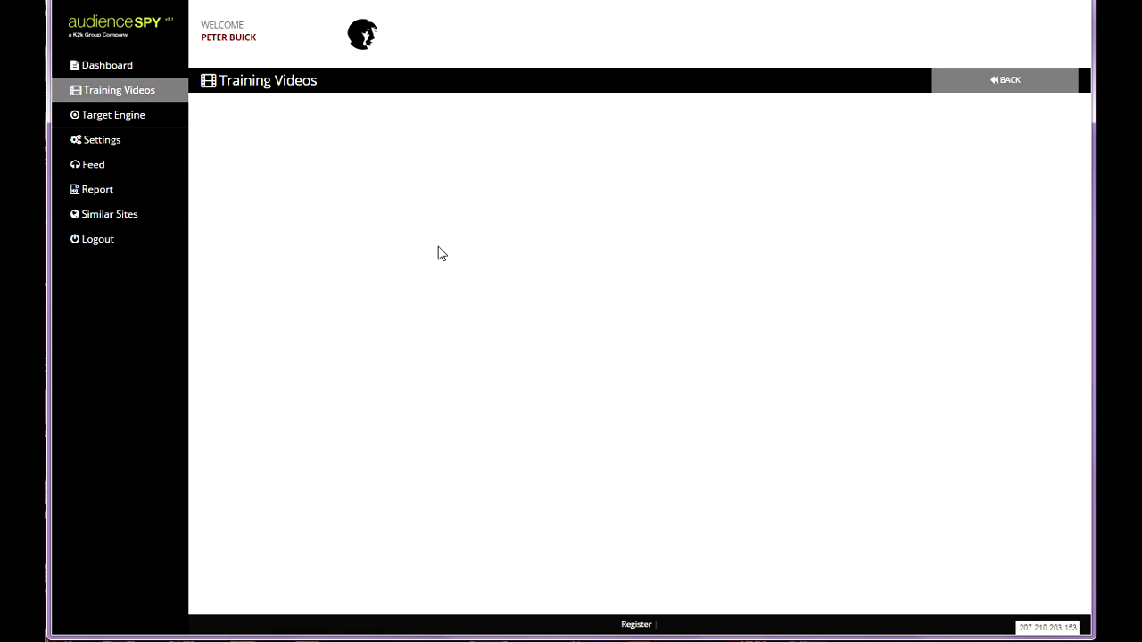
Step: Run the cat keyword search again in the Target Engine
{"action": "left_click", "coordinate": [131, 119]}
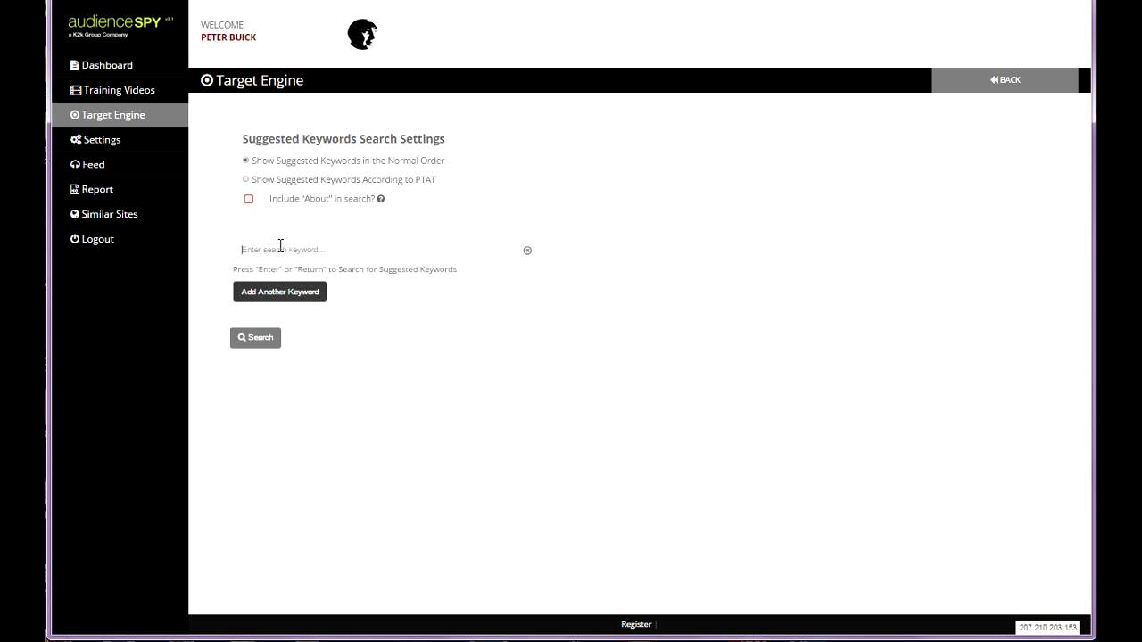
{"action": "type", "text": "s"}
{"action": "left_click", "coordinate": [268, 337]}
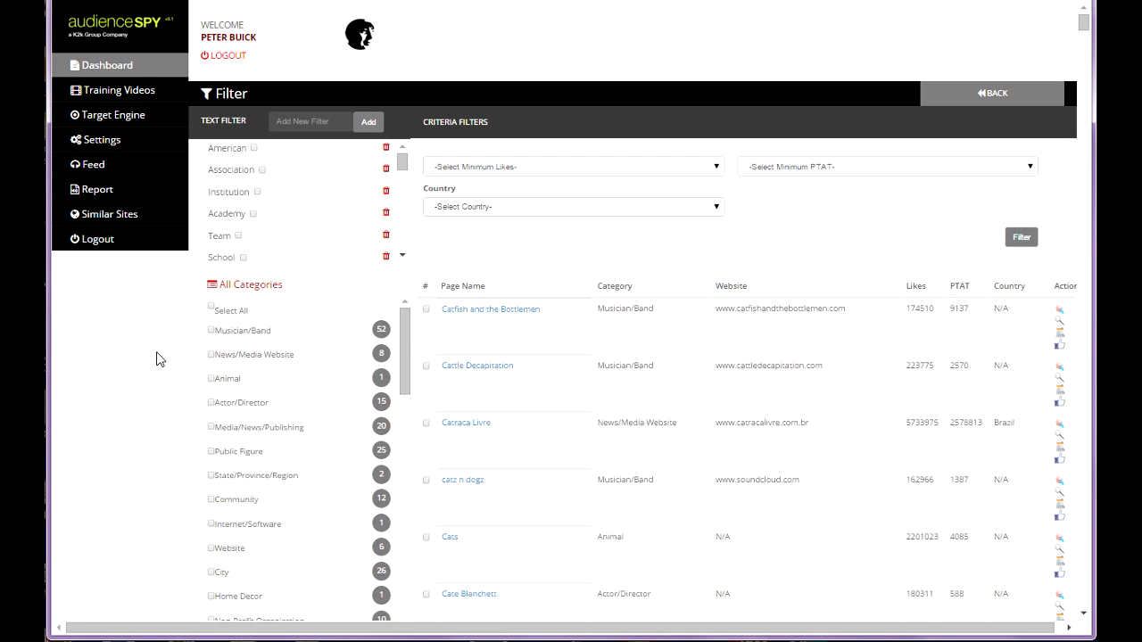
Step: Filter the search results to the Animal category, reapplying the filter so that it affects the page list
{"action": "left_click", "coordinate": [211, 380]}
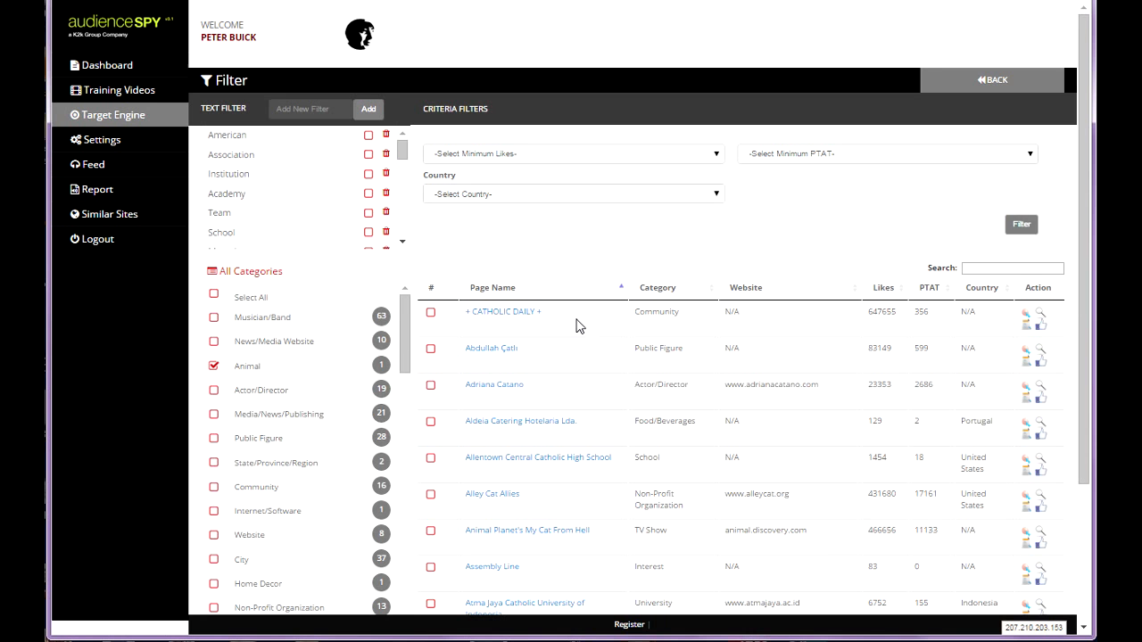
{"action": "scroll", "coordinate": [578, 331], "scroll_direction": "down", "scroll_amount": 1}
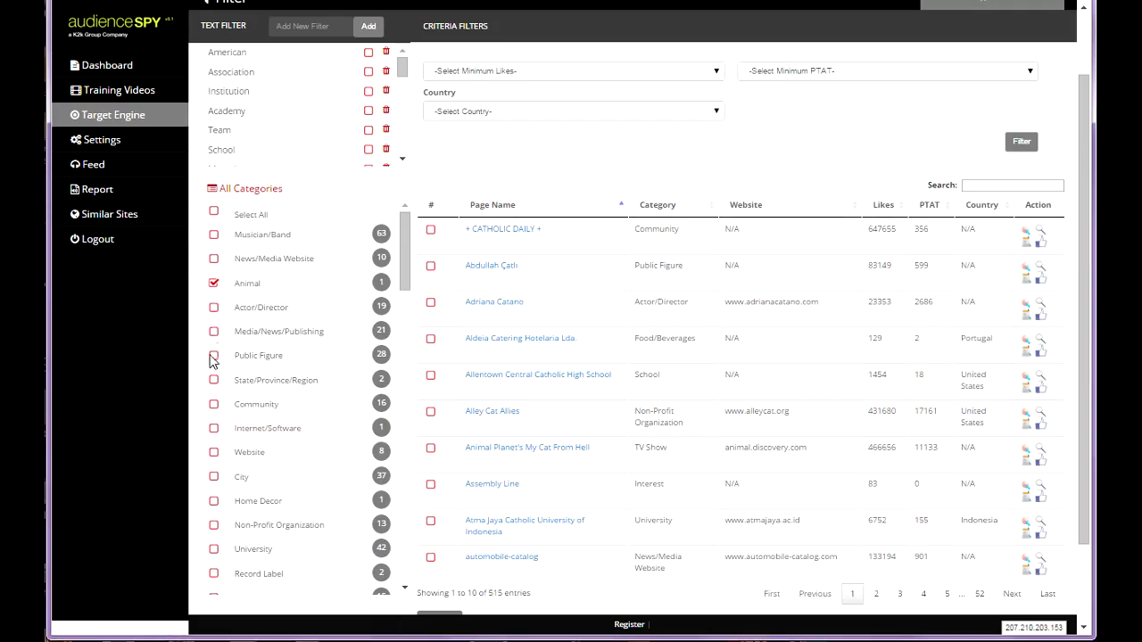
{"action": "scroll", "coordinate": [242, 457], "scroll_direction": "down", "scroll_amount": 3}
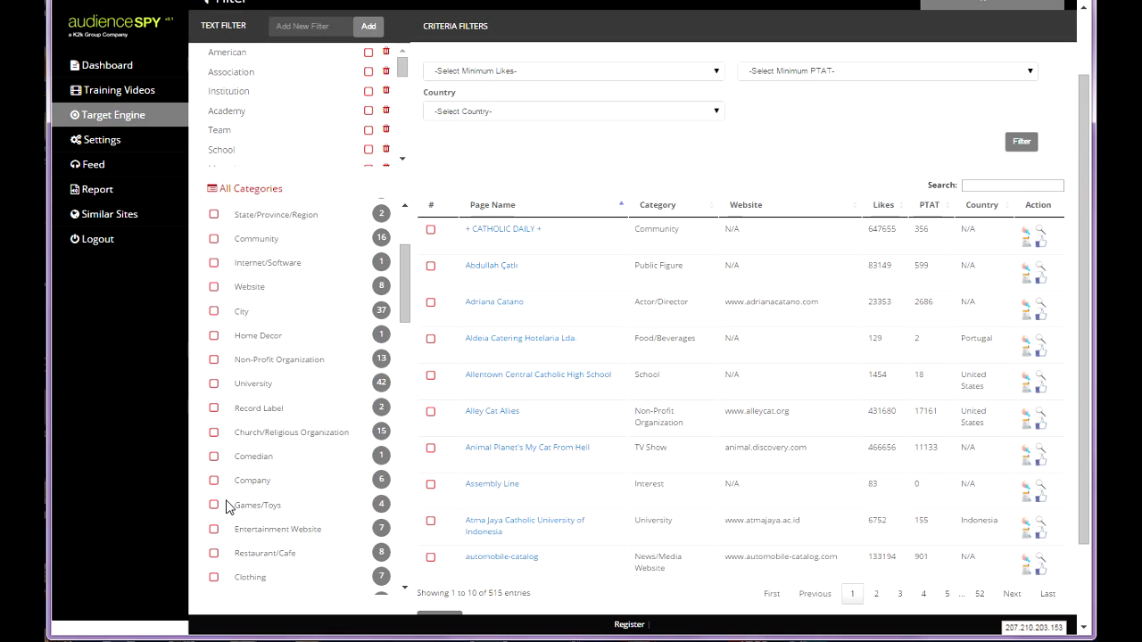
{"action": "scroll", "coordinate": [261, 373], "scroll_direction": "up", "scroll_amount": 5}
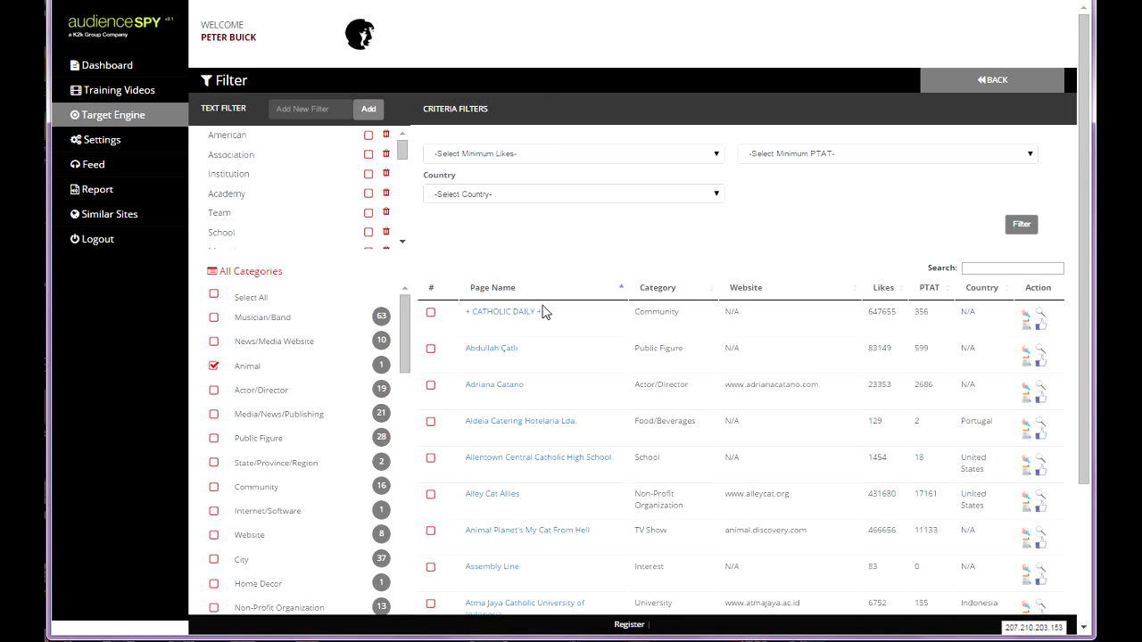
{"action": "scroll", "coordinate": [702, 419], "scroll_direction": "down", "scroll_amount": 2}
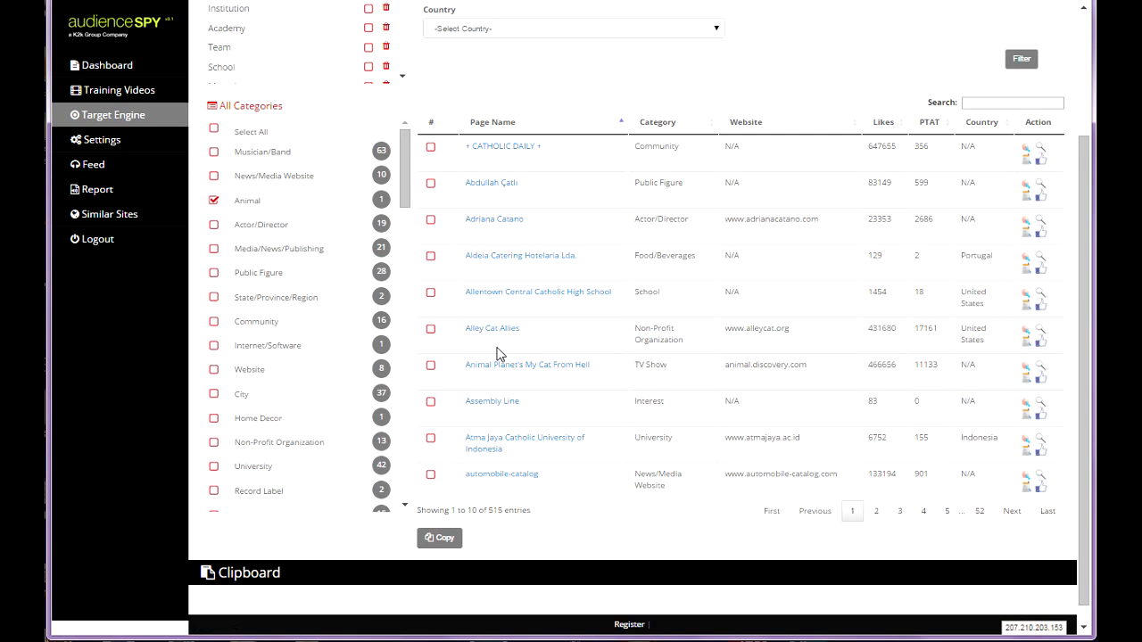
{"action": "scroll", "coordinate": [553, 364], "scroll_direction": "up", "scroll_amount": 2}
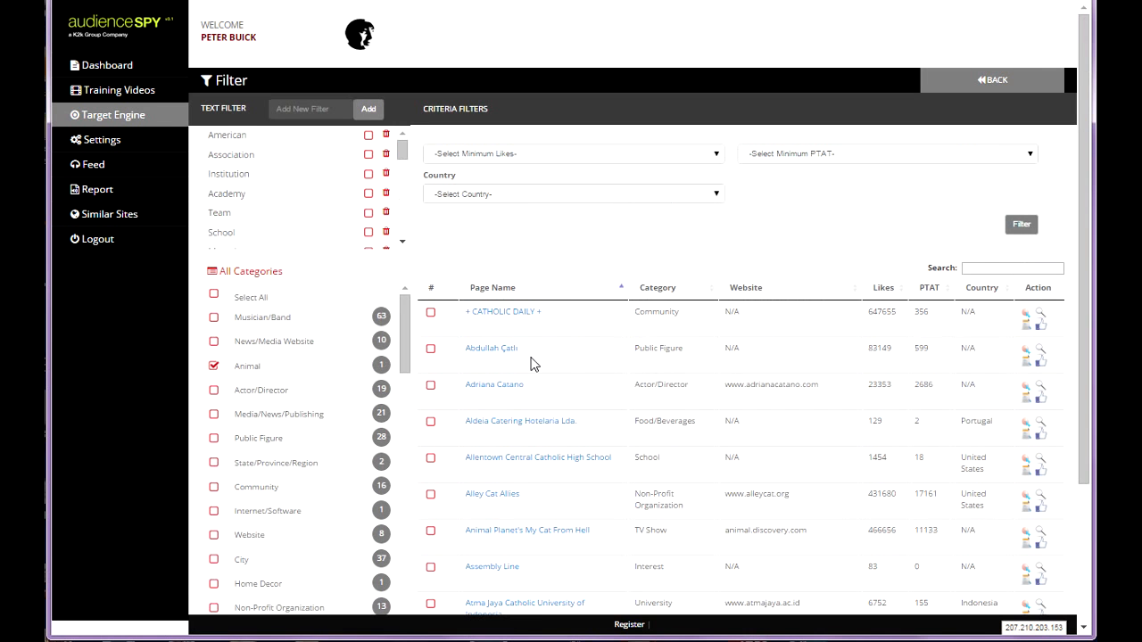
{"action": "left_click", "coordinate": [214, 367]}
{"action": "left_click", "coordinate": [214, 366]}
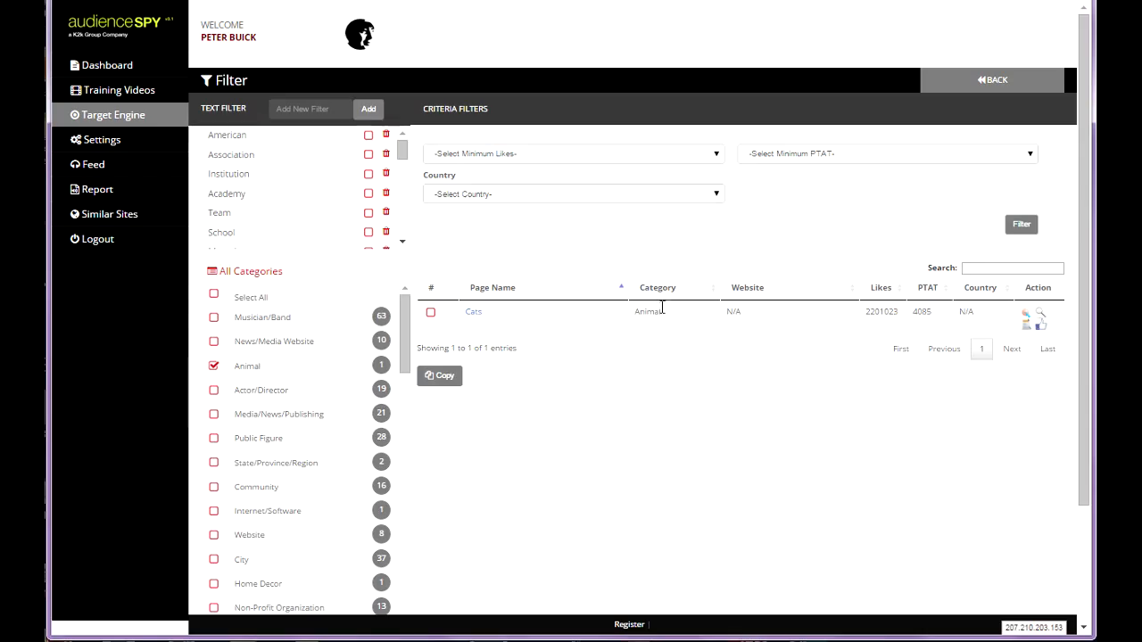
Step: Add the Website category to the filter and look over the listed pages and their web addresses
{"action": "scroll", "coordinate": [205, 448], "scroll_direction": "down", "scroll_amount": 1}
{"action": "left_click", "coordinate": [214, 453]}
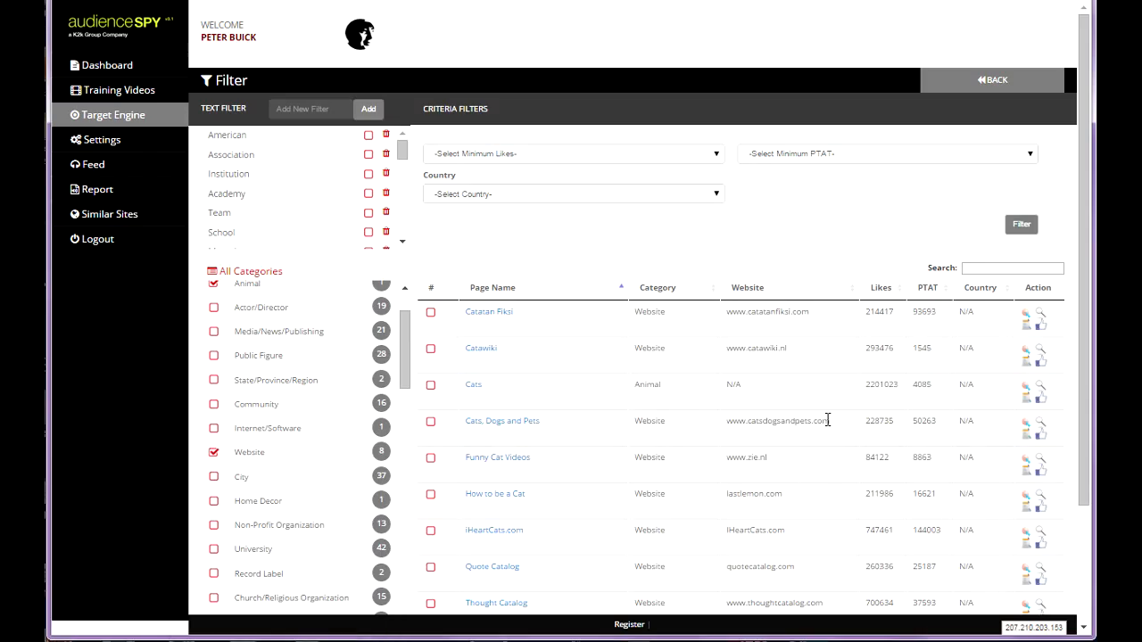
{"action": "left_click_drag", "start_coordinate": [829, 420], "coordinate": [814, 420]}
{"action": "scroll", "coordinate": [669, 437], "scroll_direction": "down", "scroll_amount": 1}
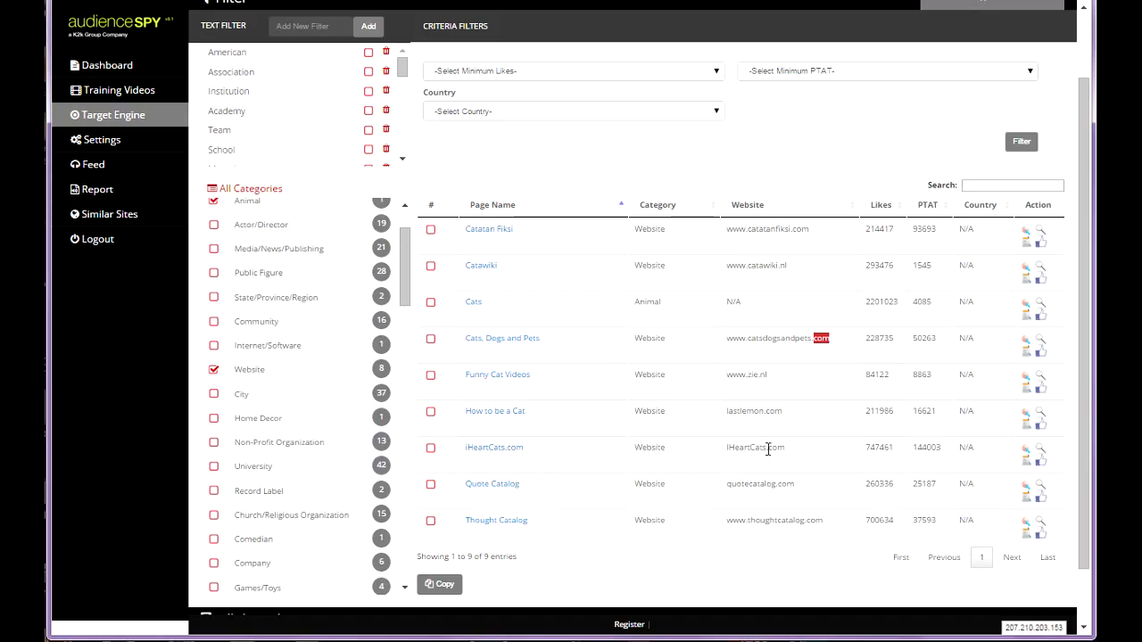
Step: Copy the web address iHeartCats.com from the results table
{"action": "left_click_drag", "start_coordinate": [778, 448], "coordinate": [729, 453]}
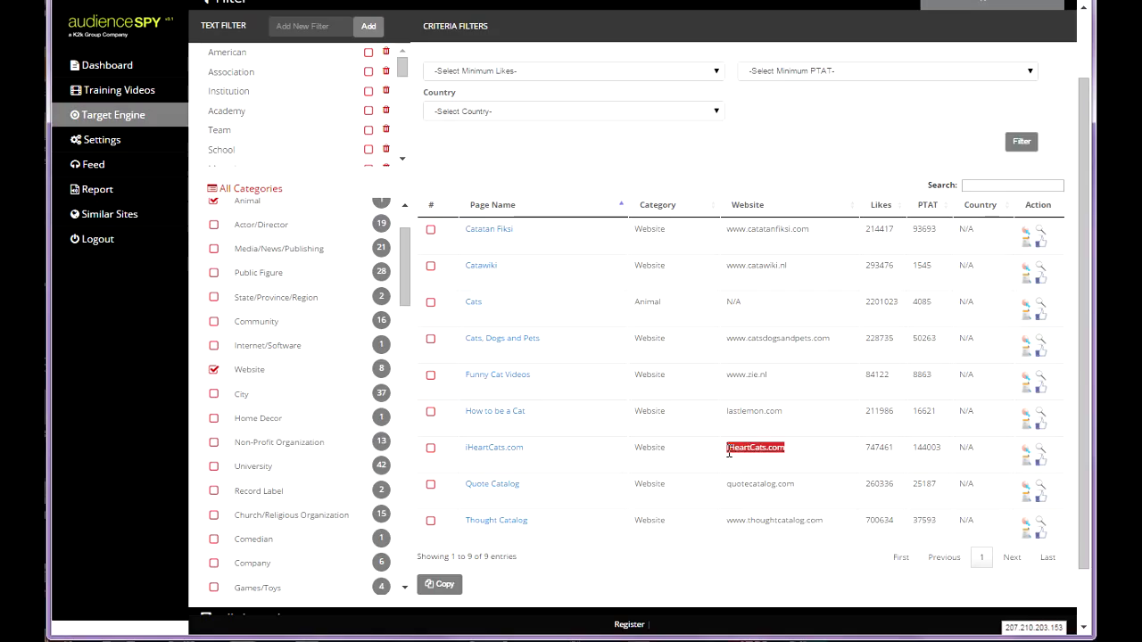
{"action": "right_click", "coordinate": [730, 452]}
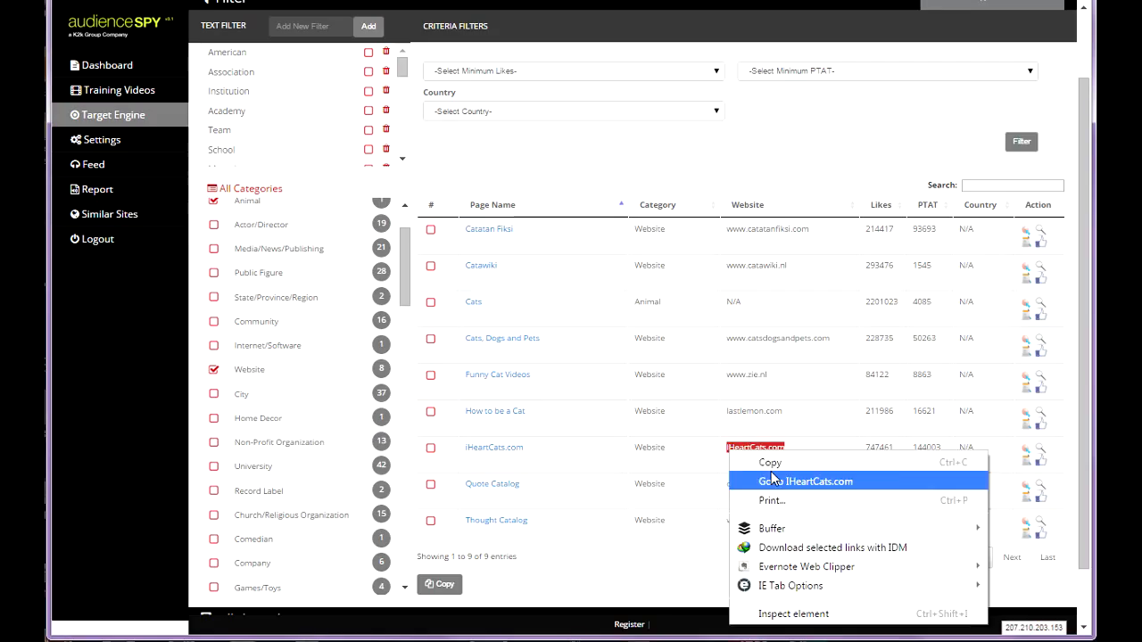
{"action": "left_click", "coordinate": [770, 464]}
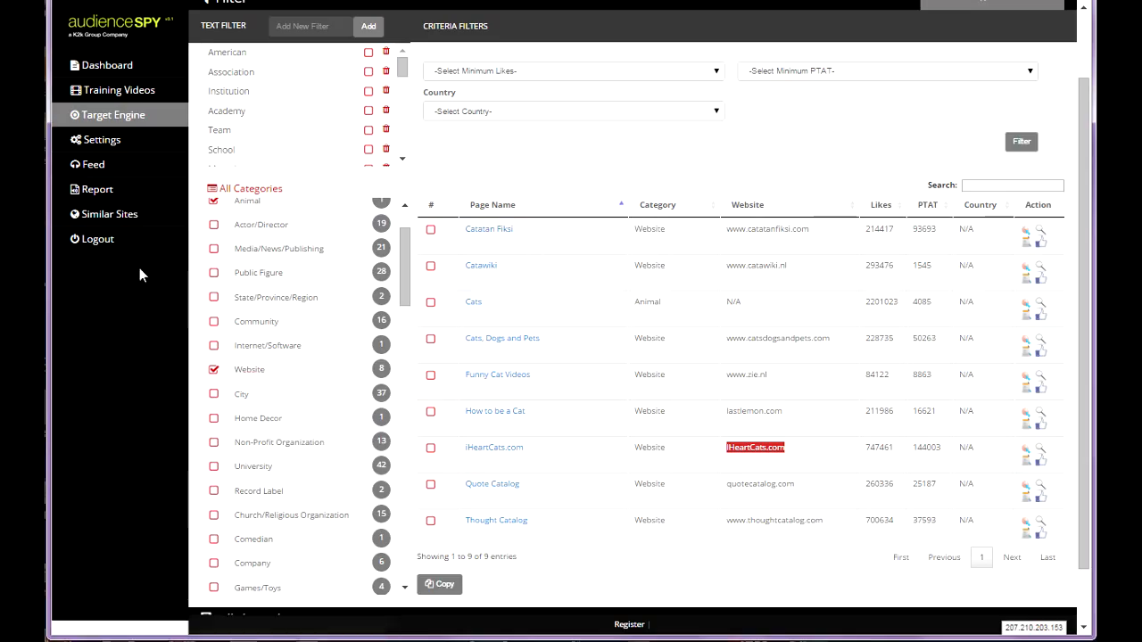
Step: Run a new Target Engine search with the copied iHeartCats.com and a second keyword, "cat drawing"
{"action": "left_click", "coordinate": [118, 131]}
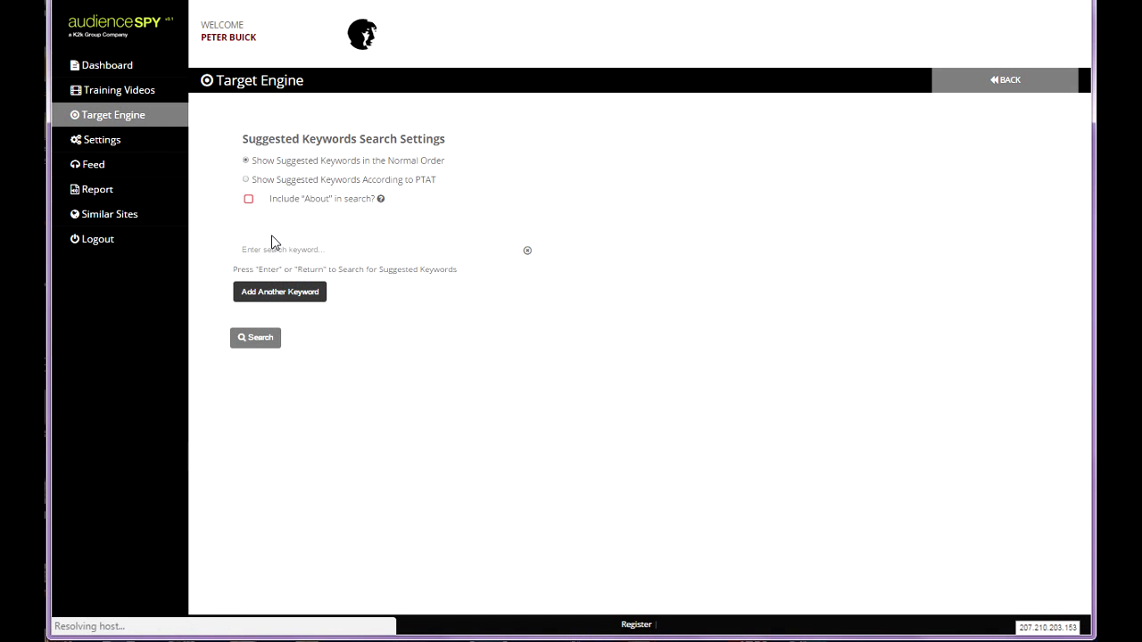
{"action": "right_click", "coordinate": [263, 249]}
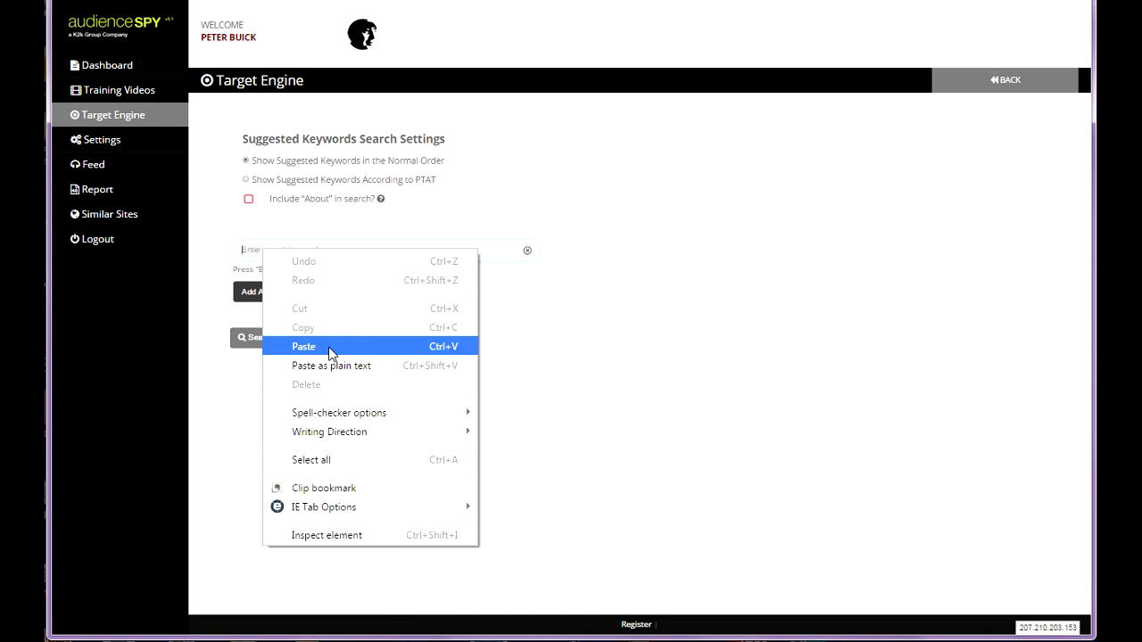
{"action": "left_click", "coordinate": [330, 348]}
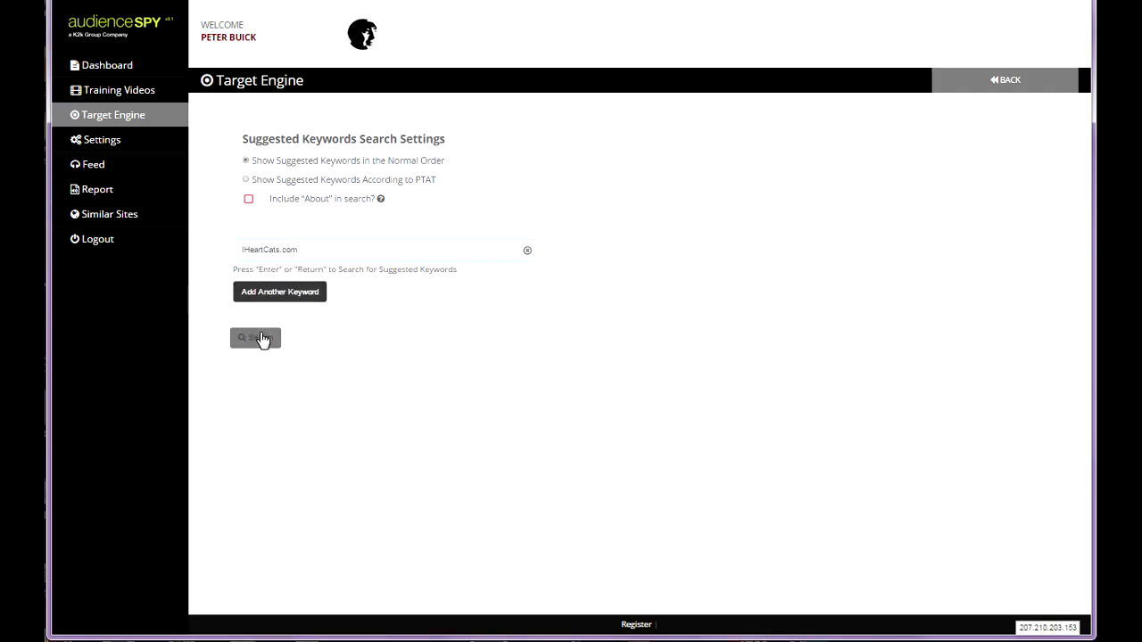
{"action": "left_click", "coordinate": [288, 296]}
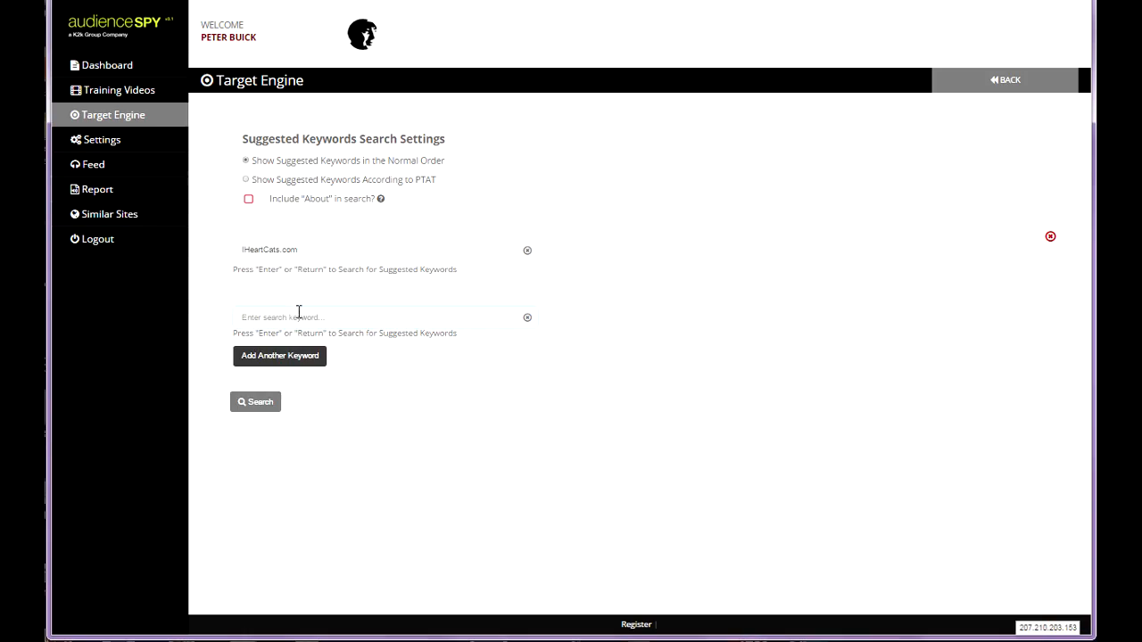
{"action": "type", "text": "cat drawing"}
{"action": "left_click", "coordinate": [256, 406]}
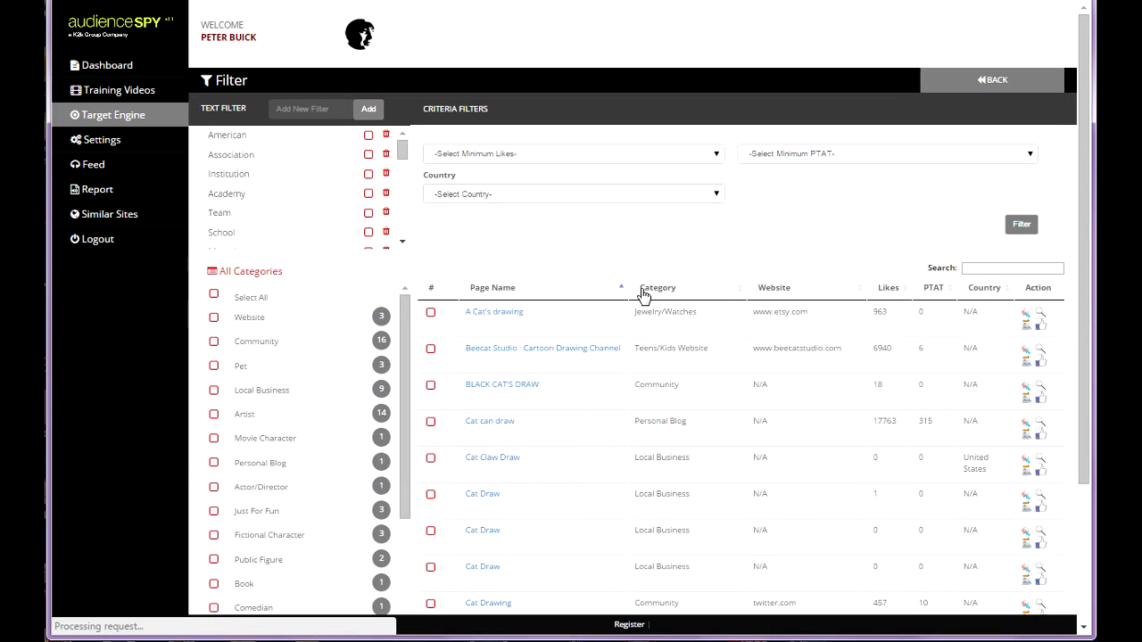
Step: Look through the new results and filter them to the Organization, Pet and Website categories
{"action": "scroll", "coordinate": [716, 333], "scroll_direction": "down", "scroll_amount": 2}
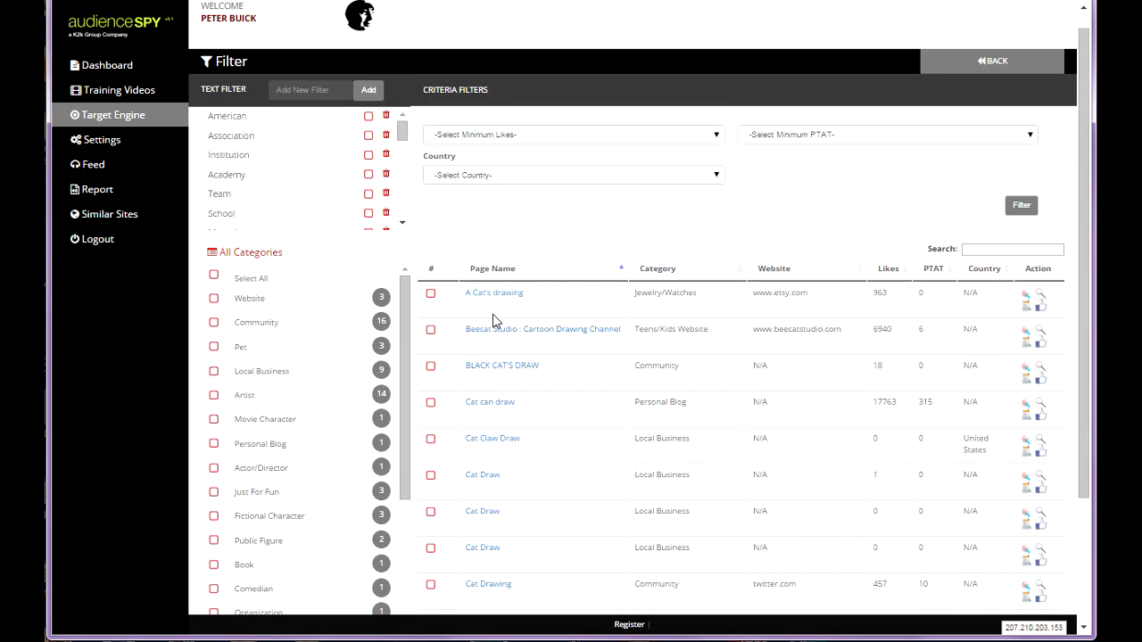
{"action": "scroll", "coordinate": [496, 323], "scroll_direction": "down", "scroll_amount": 1}
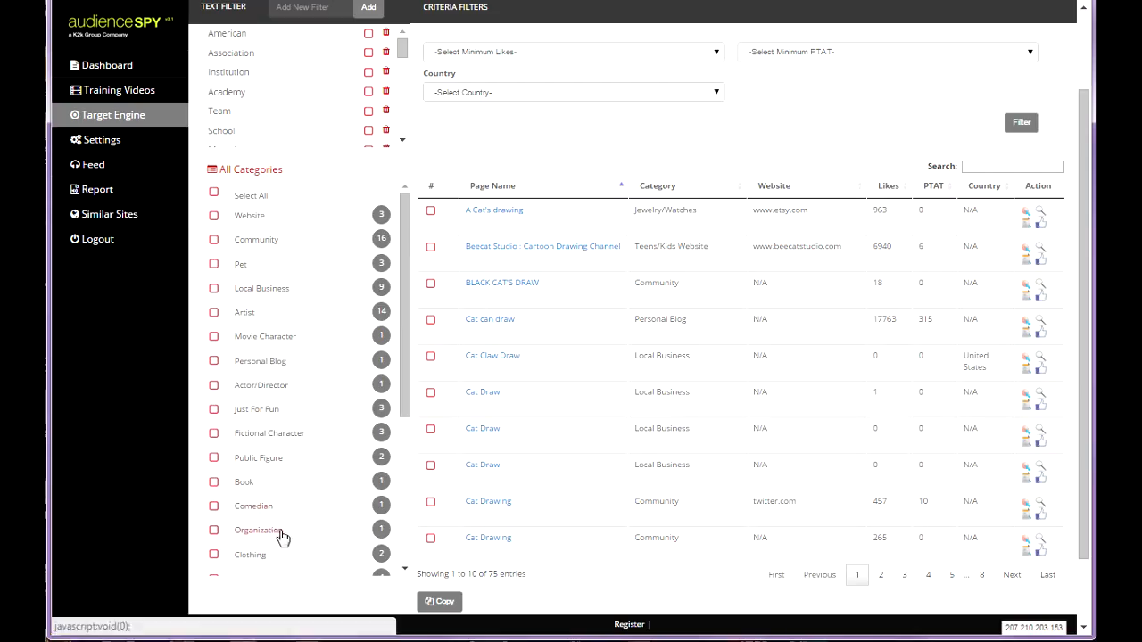
{"action": "left_click", "coordinate": [213, 531]}
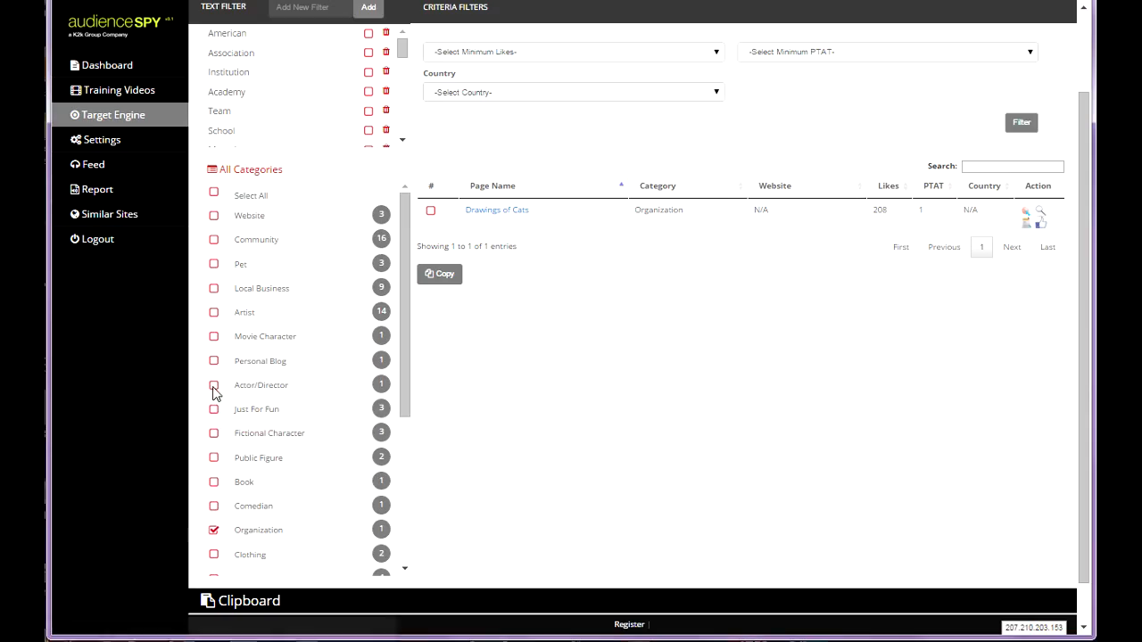
{"action": "left_click", "coordinate": [214, 265]}
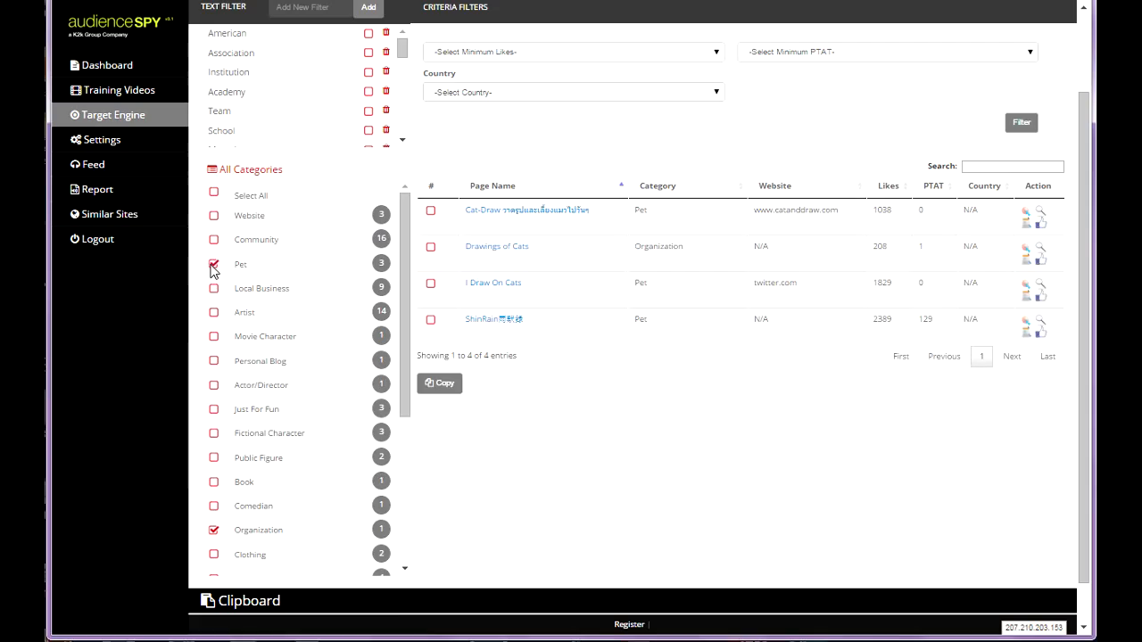
{"action": "left_click", "coordinate": [214, 216]}
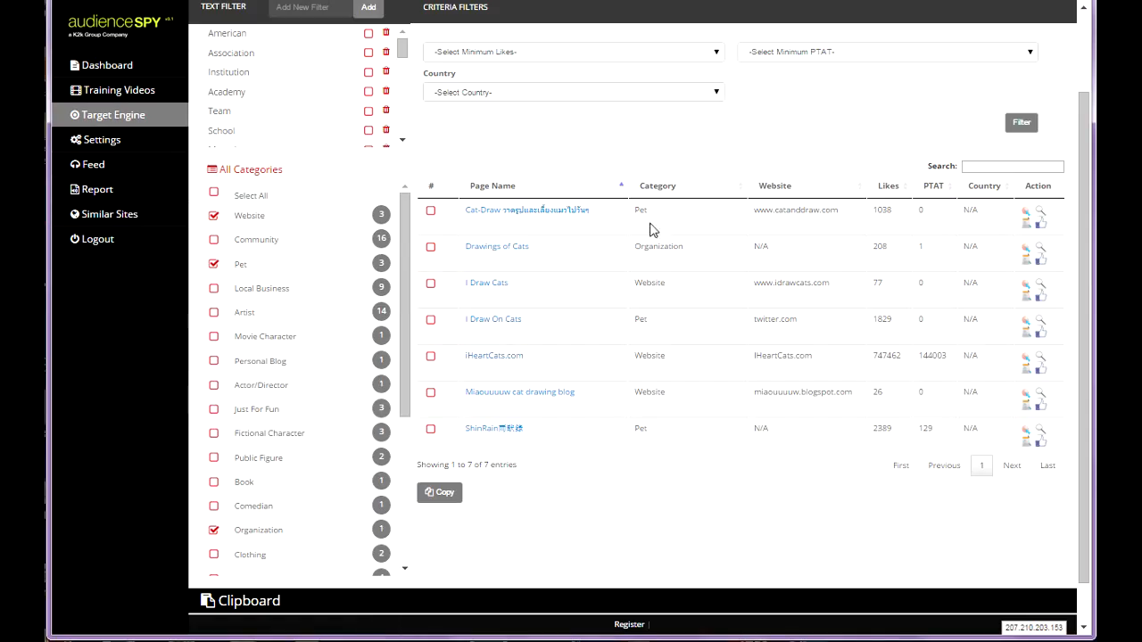
{"action": "left_click", "coordinate": [214, 265]}
{"action": "left_click", "coordinate": [215, 265]}
Step: Add the Pet Services category and remove Organization and Website from the filter, then review the remaining pages
{"action": "scroll", "coordinate": [293, 410], "scroll_direction": "up", "scroll_amount": 2}
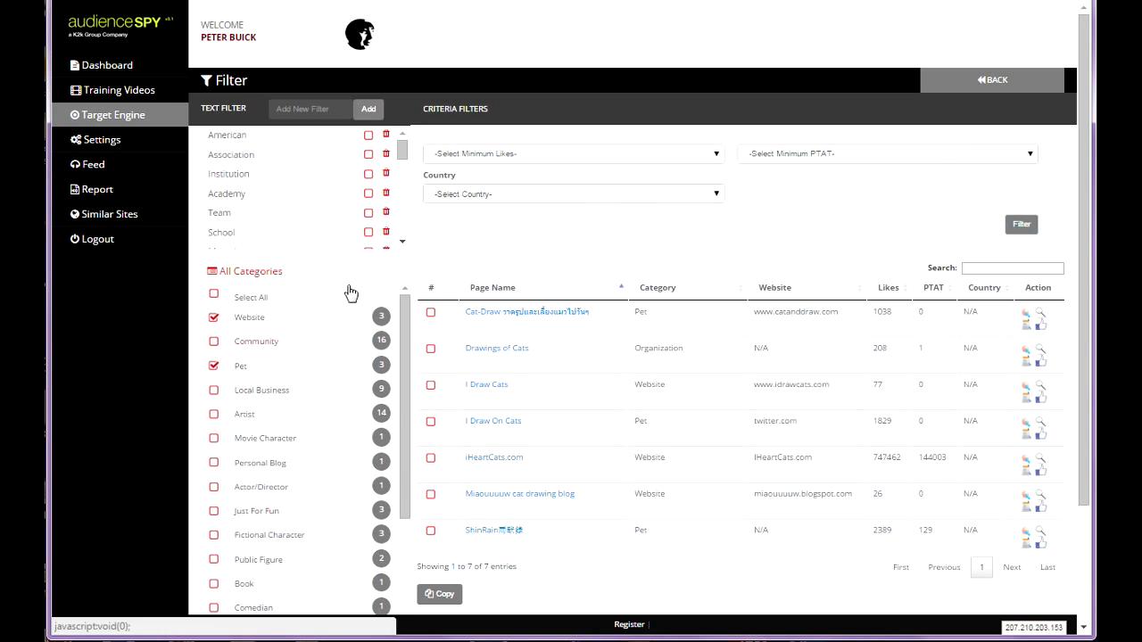
{"action": "scroll", "coordinate": [615, 294], "scroll_direction": "down", "scroll_amount": 3}
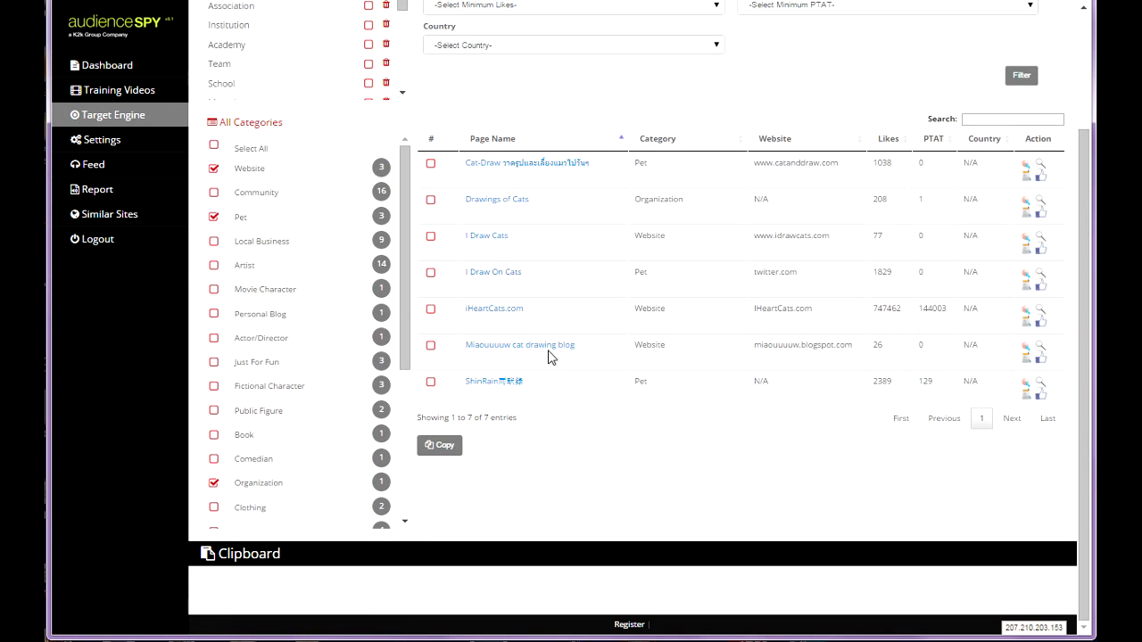
{"action": "scroll", "coordinate": [263, 491], "scroll_direction": "down", "scroll_amount": 3}
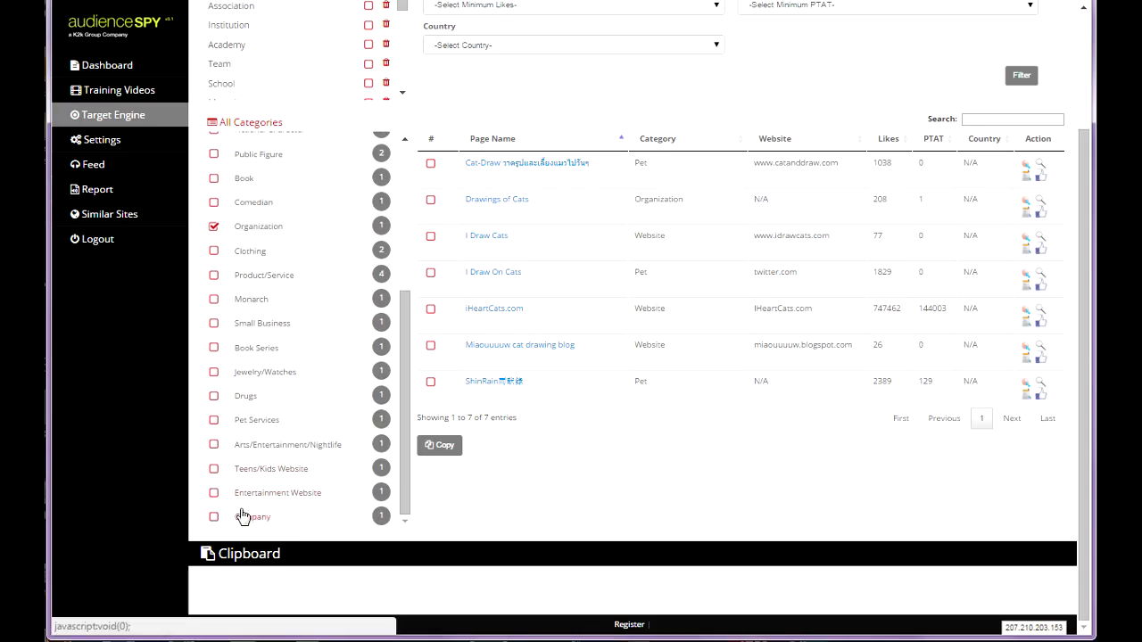
{"action": "left_click", "coordinate": [214, 421]}
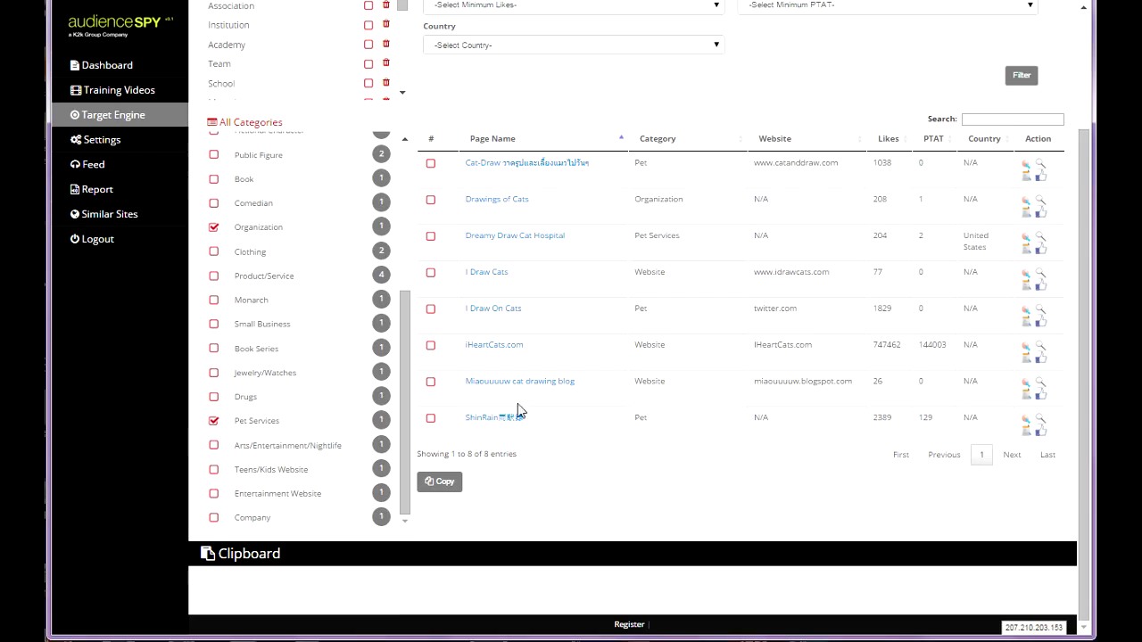
{"action": "left_click", "coordinate": [214, 227]}
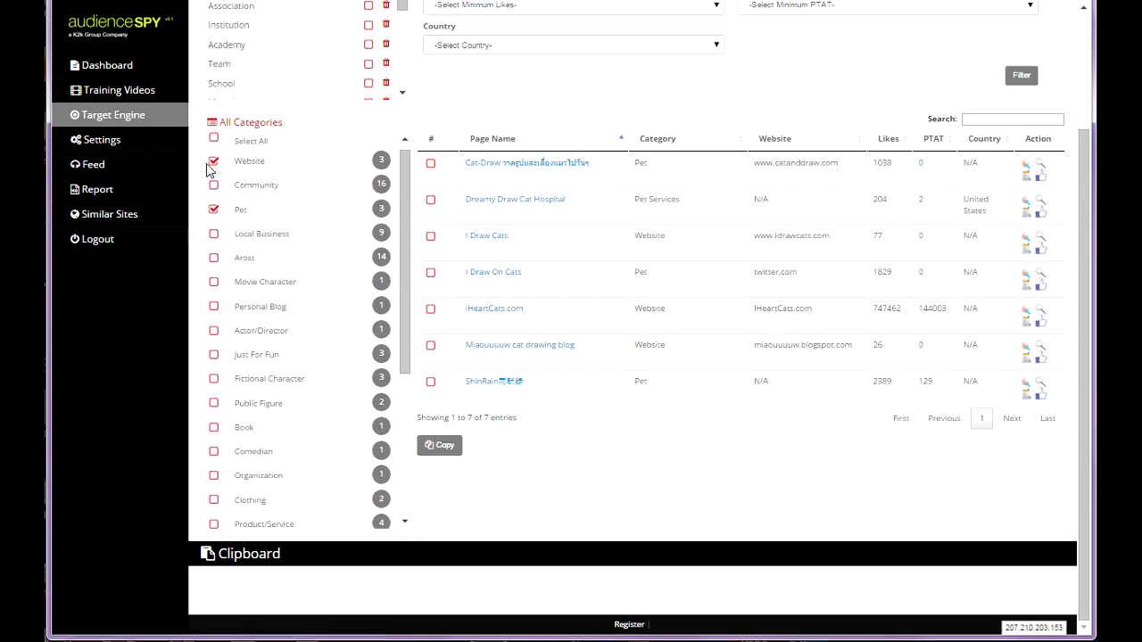
{"action": "left_click", "coordinate": [214, 161]}
{"action": "scroll", "coordinate": [380, 319], "scroll_direction": "down", "scroll_amount": 3}
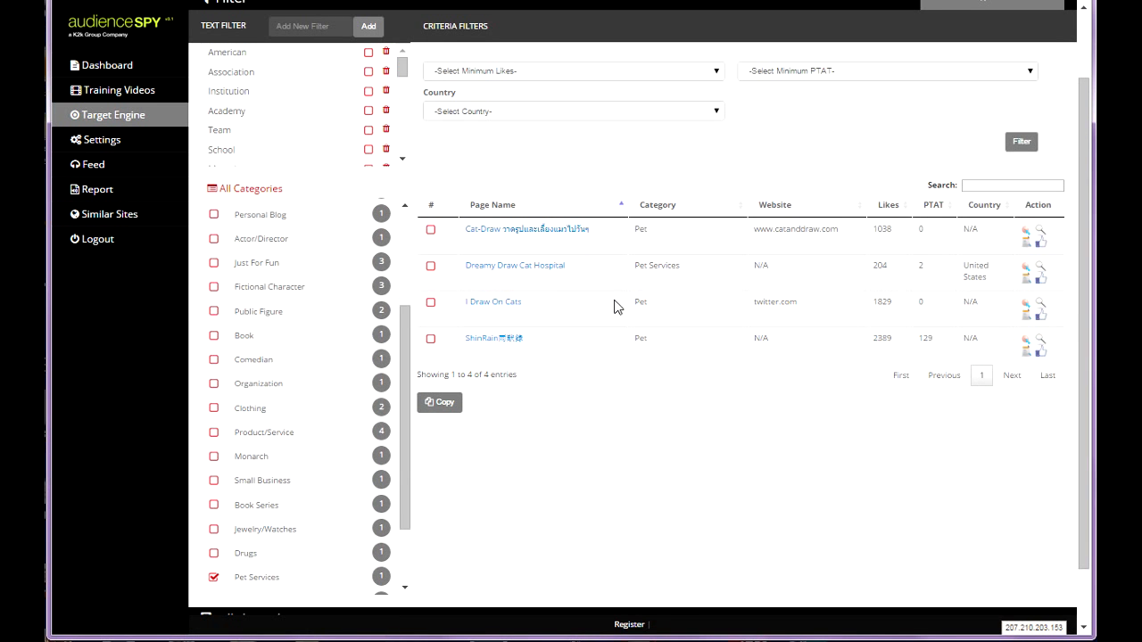
Step: Check the likes and PTAT of the Dreamy Draw Cat Hospital and Cat-Draw pages in the filtered results
{"action": "scroll", "coordinate": [552, 331], "scroll_direction": "down", "scroll_amount": 1}
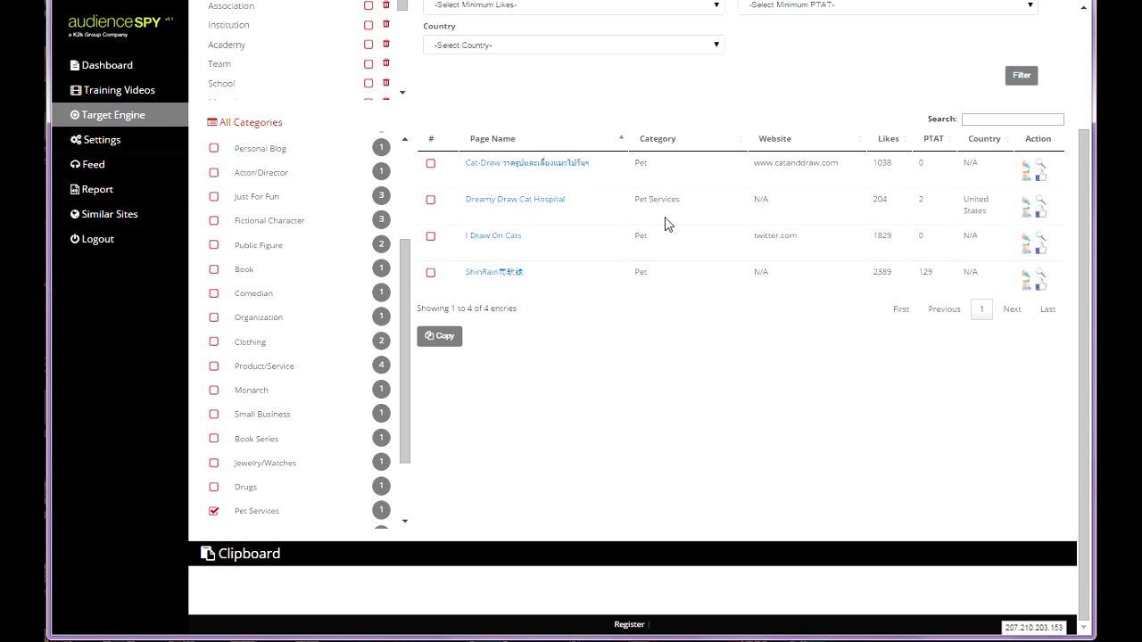
{"action": "left_click_drag", "start_coordinate": [932, 207], "coordinate": [901, 205]}
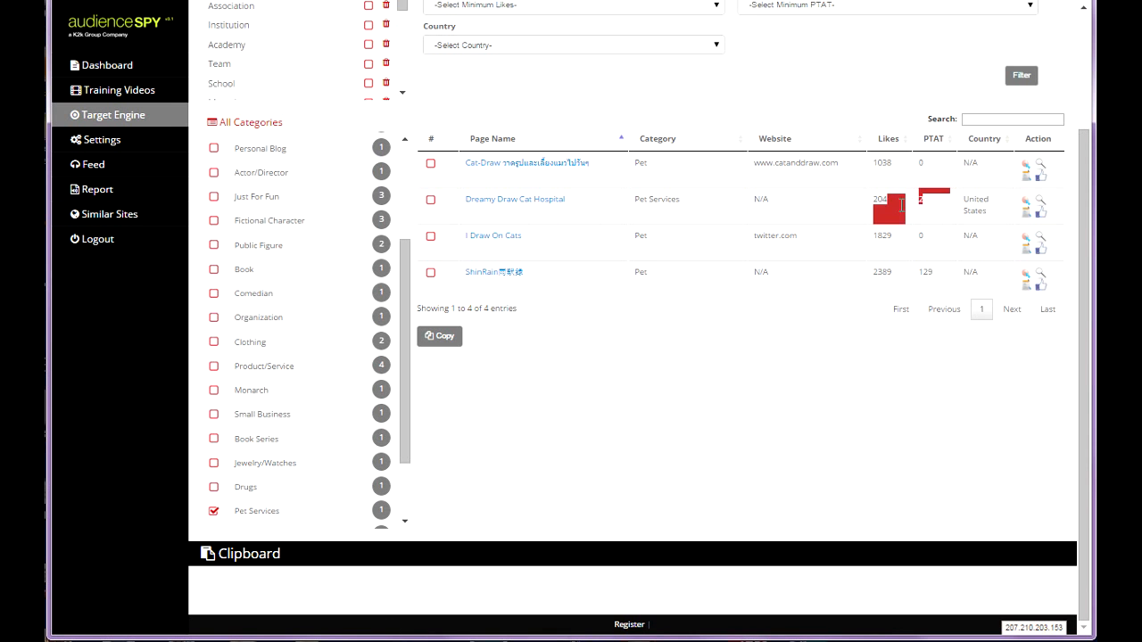
{"action": "left_click", "coordinate": [933, 204]}
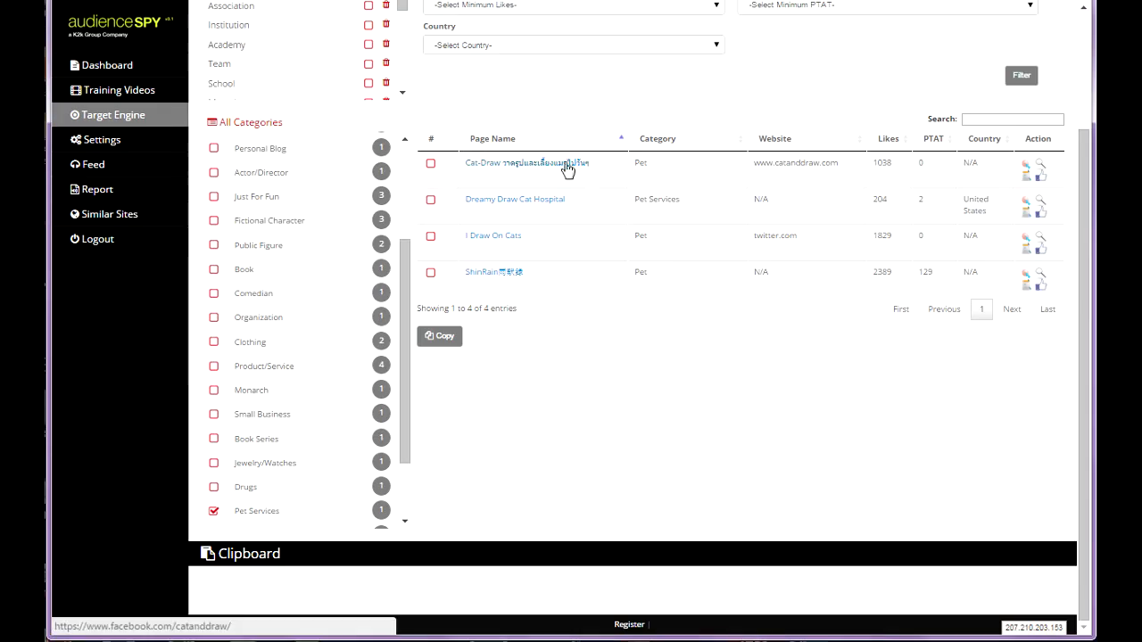
{"action": "scroll", "coordinate": [849, 227], "scroll_direction": "up", "scroll_amount": 2}
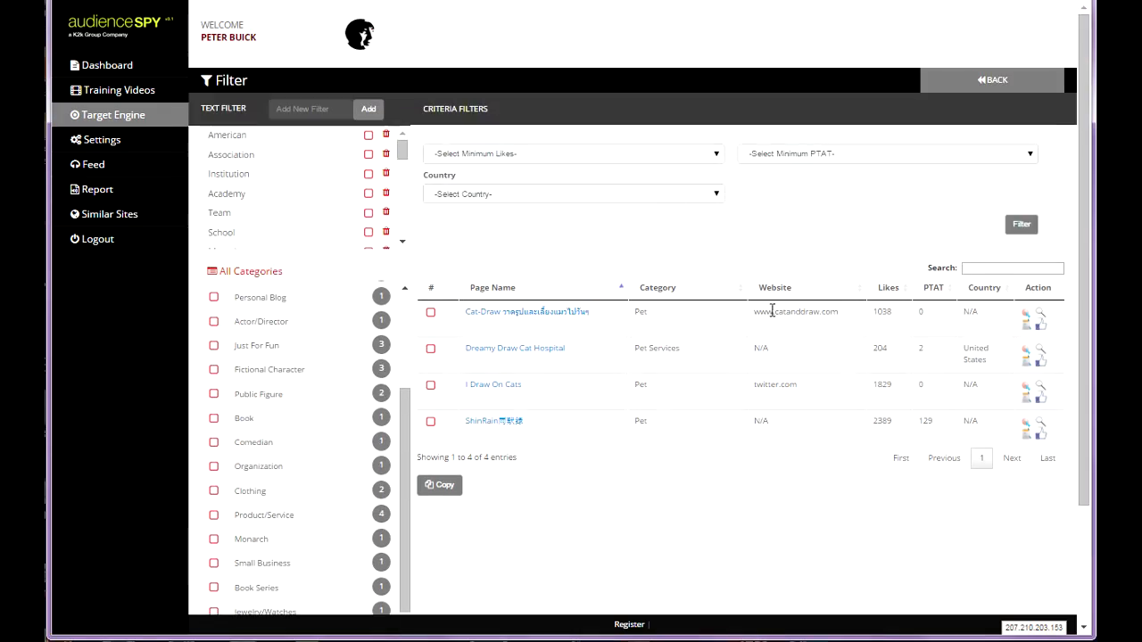
{"action": "left_click_drag", "start_coordinate": [892, 312], "coordinate": [872, 313]}
{"action": "left_click", "coordinate": [928, 312]}
Step: Clear all category filters and filter the results by the text filter Magazine
{"action": "mouse_move", "coordinate": [400, 151]}
{"action": "left_mouse_down"}
{"action": "mouse_move", "coordinate": [406, 256]}
{"action": "mouse_move", "coordinate": [401, 147]}
{"action": "left_mouse_up"}
{"action": "left_click_drag", "start_coordinate": [408, 464], "coordinate": [402, 369]}
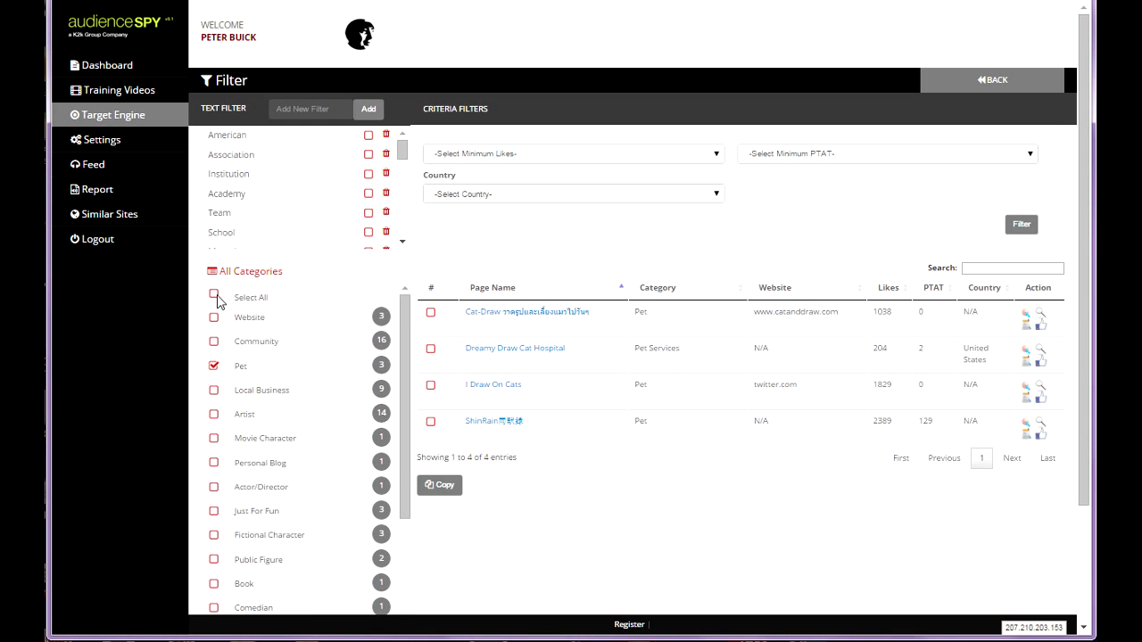
{"action": "left_click", "coordinate": [214, 295]}
{"action": "left_click", "coordinate": [214, 295]}
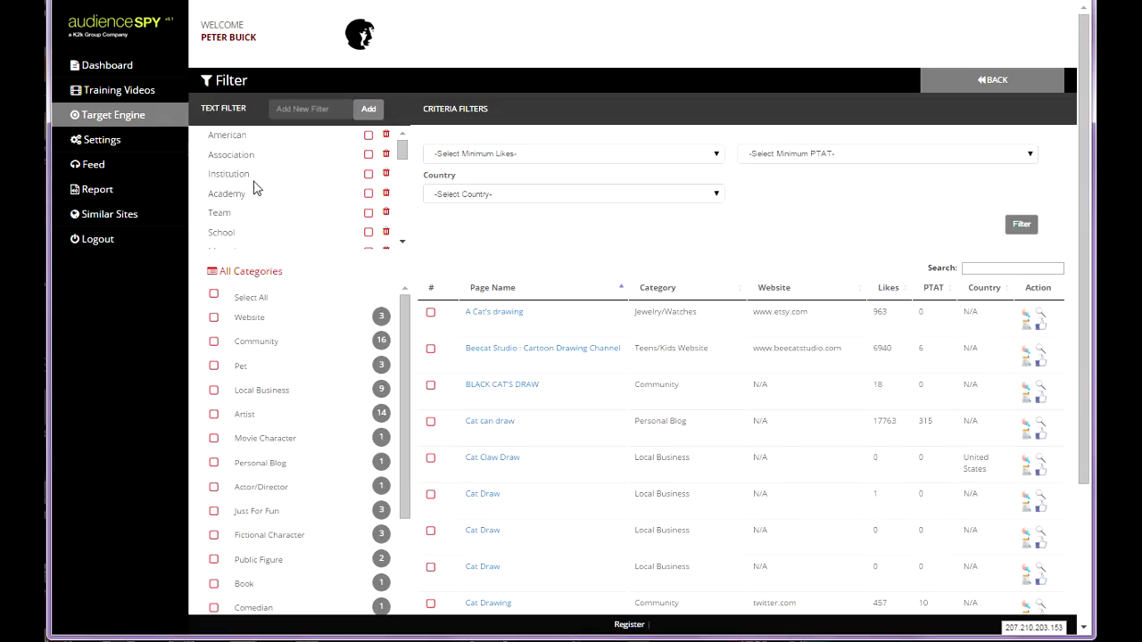
{"action": "scroll", "coordinate": [403, 153], "scroll_direction": "down", "scroll_amount": 3}
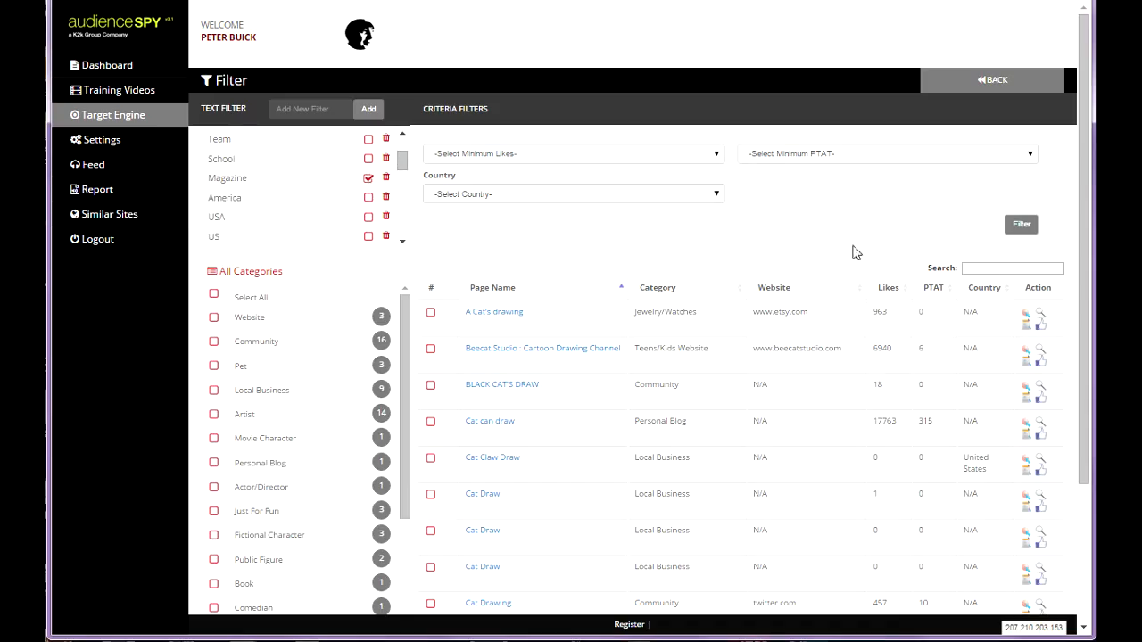
{"action": "left_click", "coordinate": [1023, 226]}
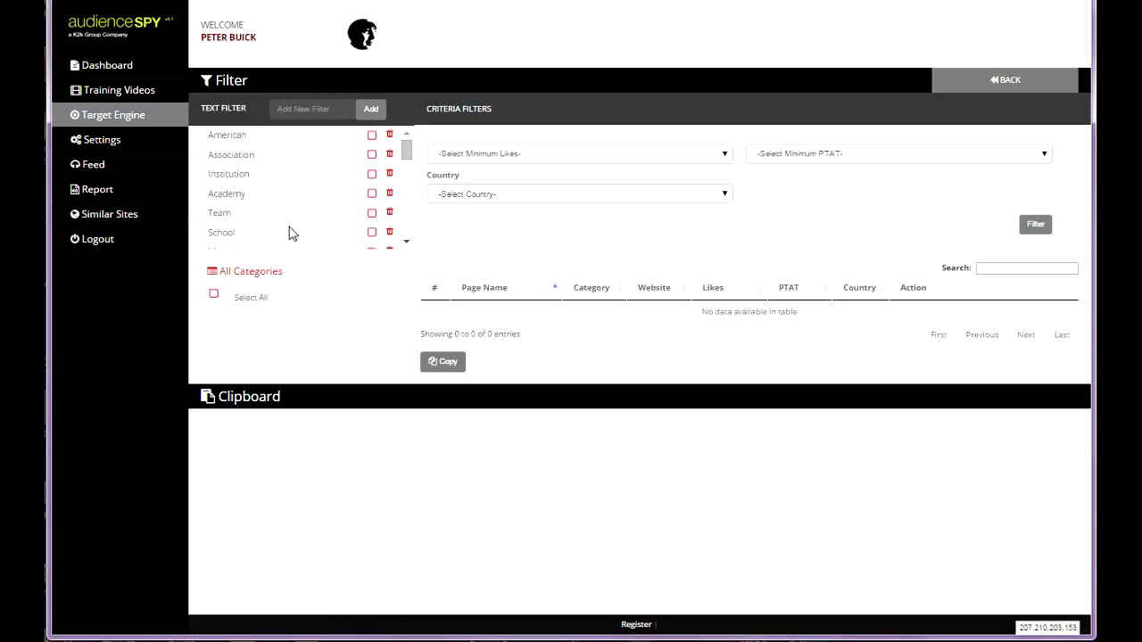
Step: Look through the text filters and filter the results by Association, Society and Website
{"action": "scroll", "coordinate": [290, 228], "scroll_direction": "down", "scroll_amount": 5}
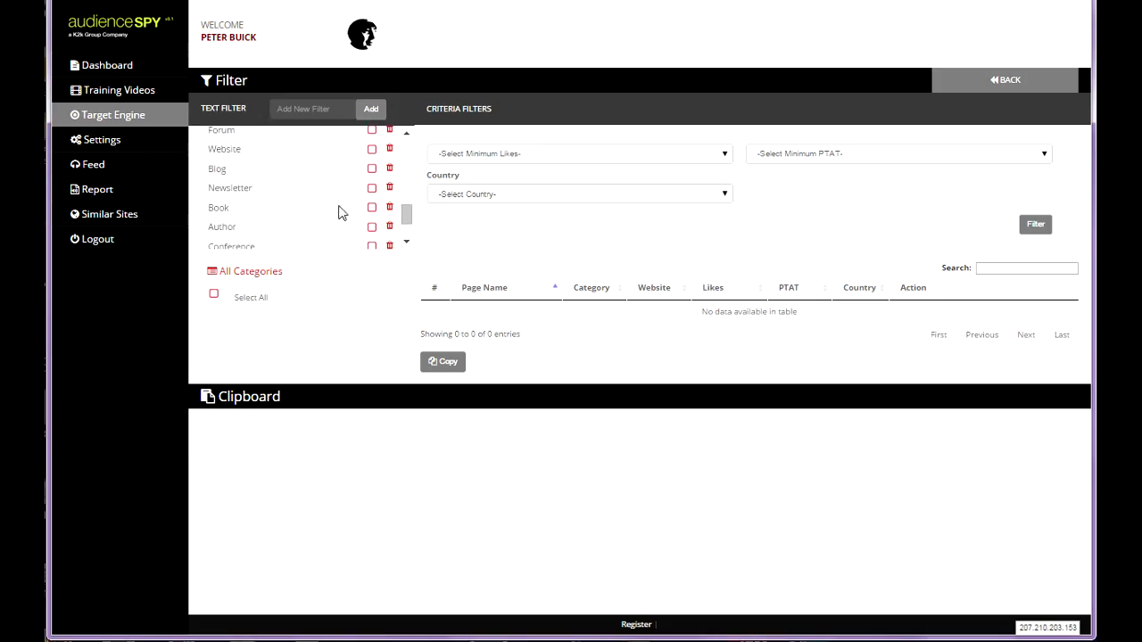
{"action": "scroll", "coordinate": [311, 201], "scroll_direction": "down", "scroll_amount": 2}
{"action": "scroll", "coordinate": [311, 217], "scroll_direction": "up", "scroll_amount": 5}
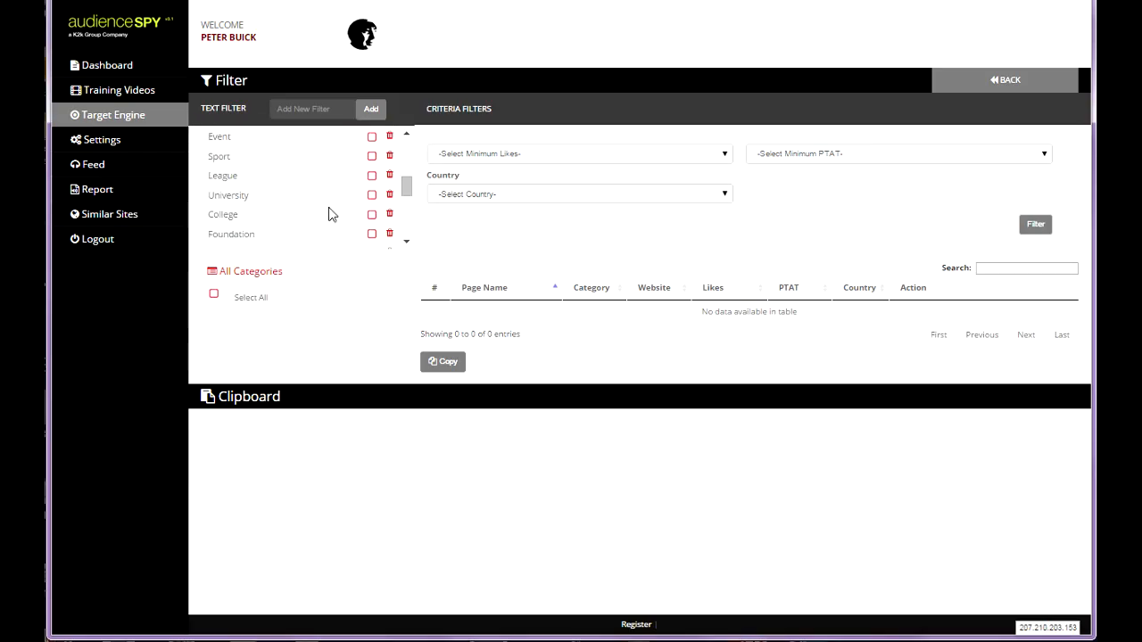
{"action": "scroll", "coordinate": [333, 209], "scroll_direction": "up", "scroll_amount": 2}
{"action": "scroll", "coordinate": [332, 205], "scroll_direction": "up", "scroll_amount": 4}
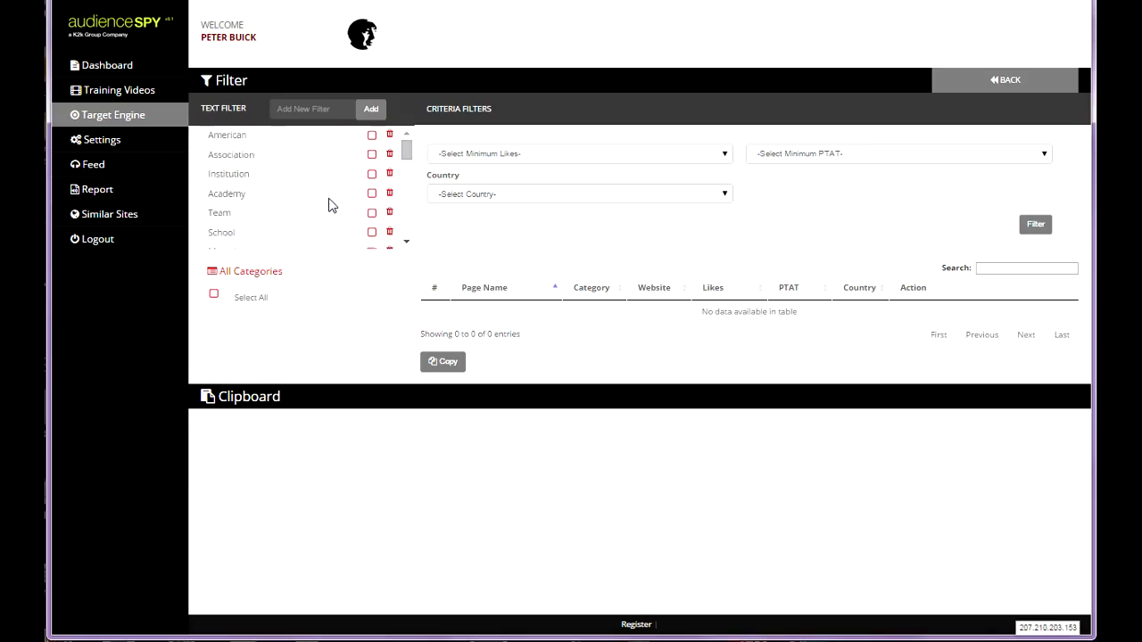
{"action": "left_click", "coordinate": [371, 154]}
{"action": "scroll", "coordinate": [331, 192], "scroll_direction": "down", "scroll_amount": 3}
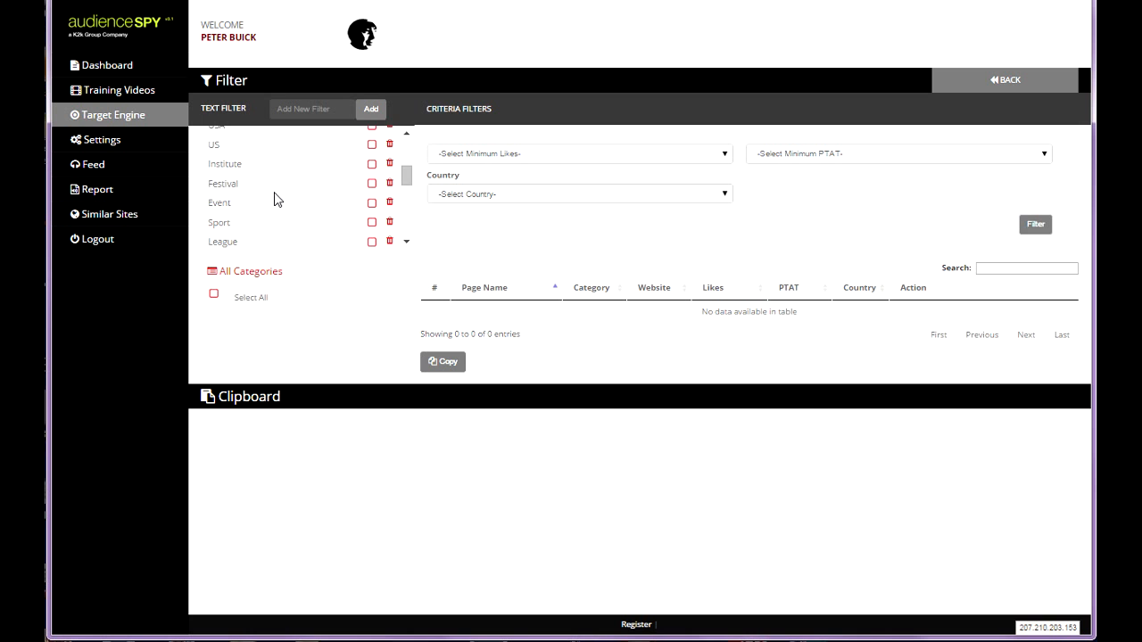
{"action": "scroll", "coordinate": [277, 199], "scroll_direction": "down", "scroll_amount": 2}
{"action": "scroll", "coordinate": [278, 206], "scroll_direction": "down", "scroll_amount": 2}
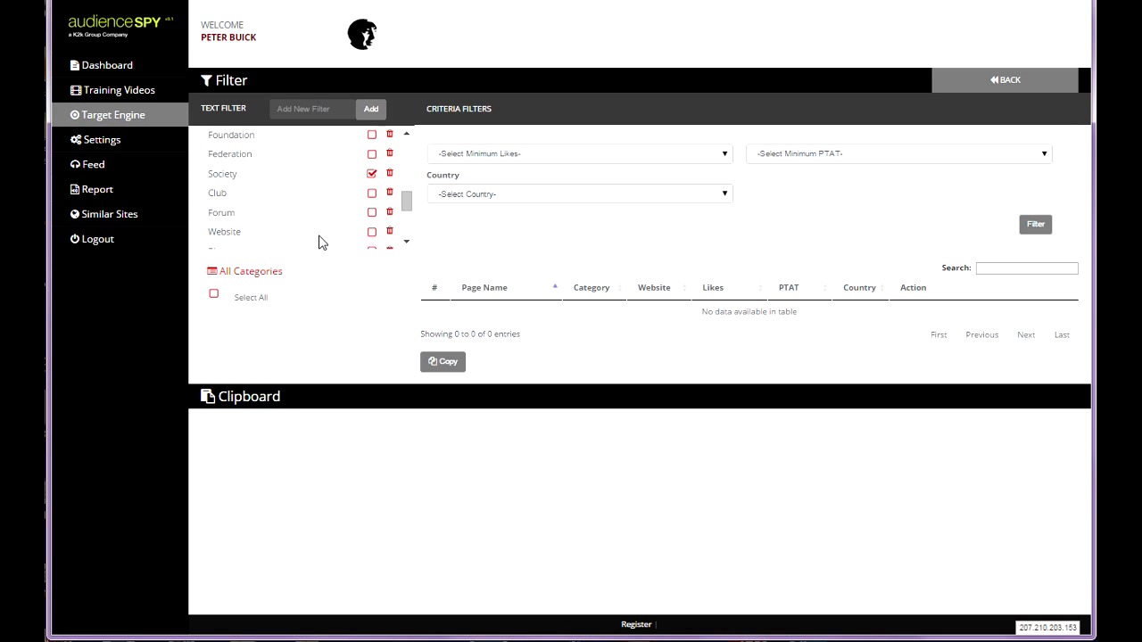
{"action": "left_click", "coordinate": [372, 232]}
{"action": "left_click", "coordinate": [1033, 230]}
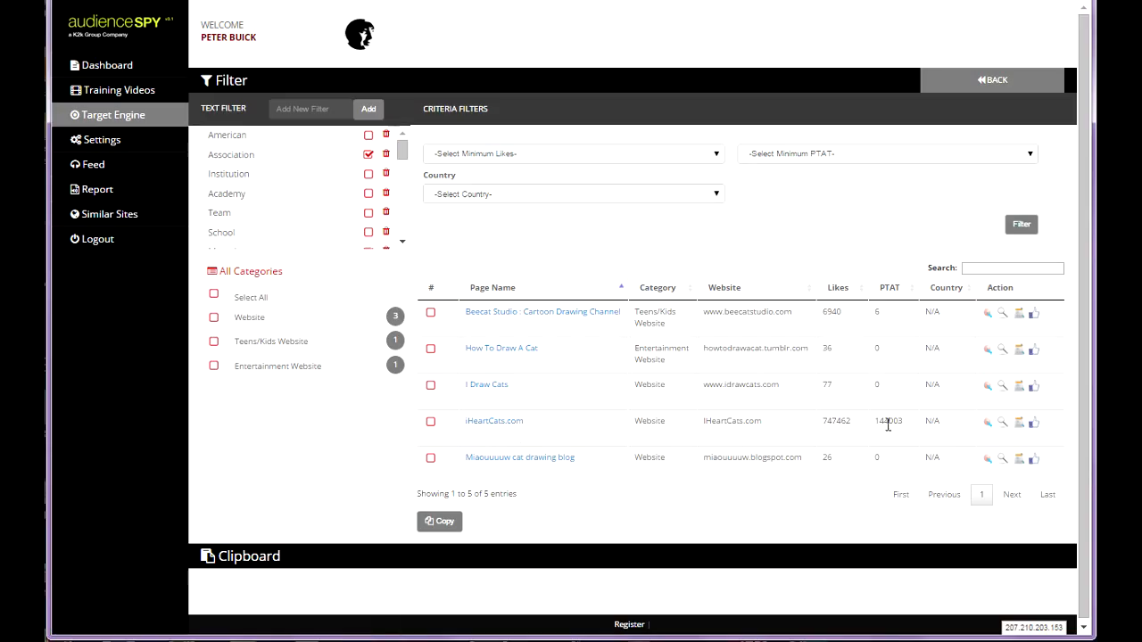
Step: Check the PTAT value against the likes of iHeartCats.com in the results table
{"action": "left_click_drag", "start_coordinate": [902, 421], "coordinate": [873, 414]}
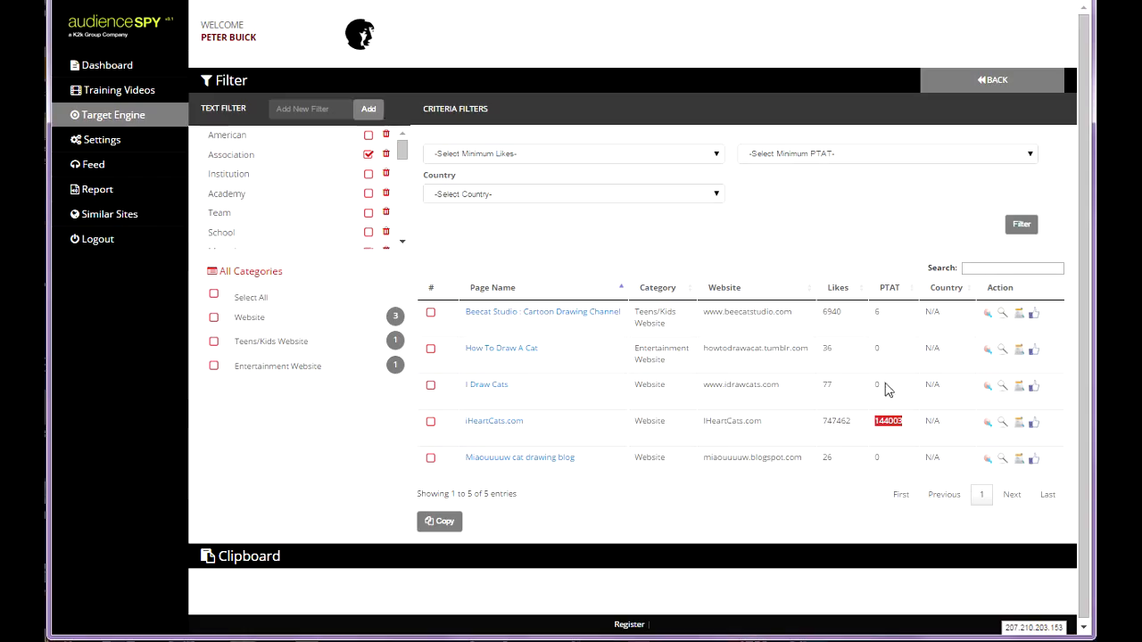
{"action": "left_click", "coordinate": [840, 422]}
{"action": "double_click", "coordinate": [881, 419]}
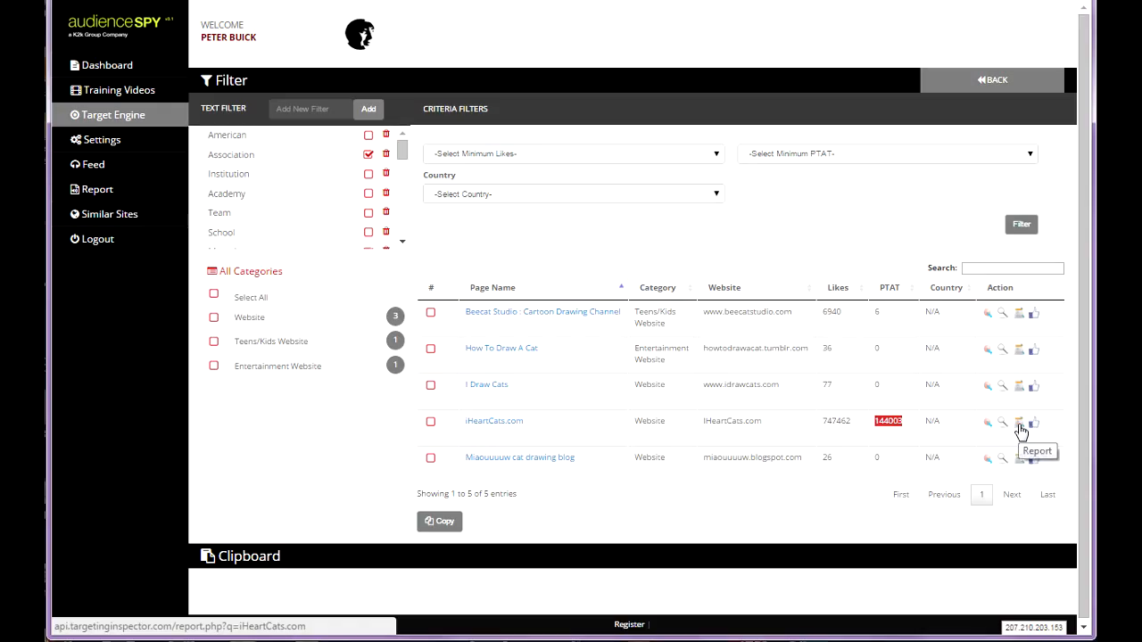
Step: Open the feed search for iHeartCats.com, review it, and look at the Training Videos page
{"action": "left_click", "coordinate": [988, 426]}
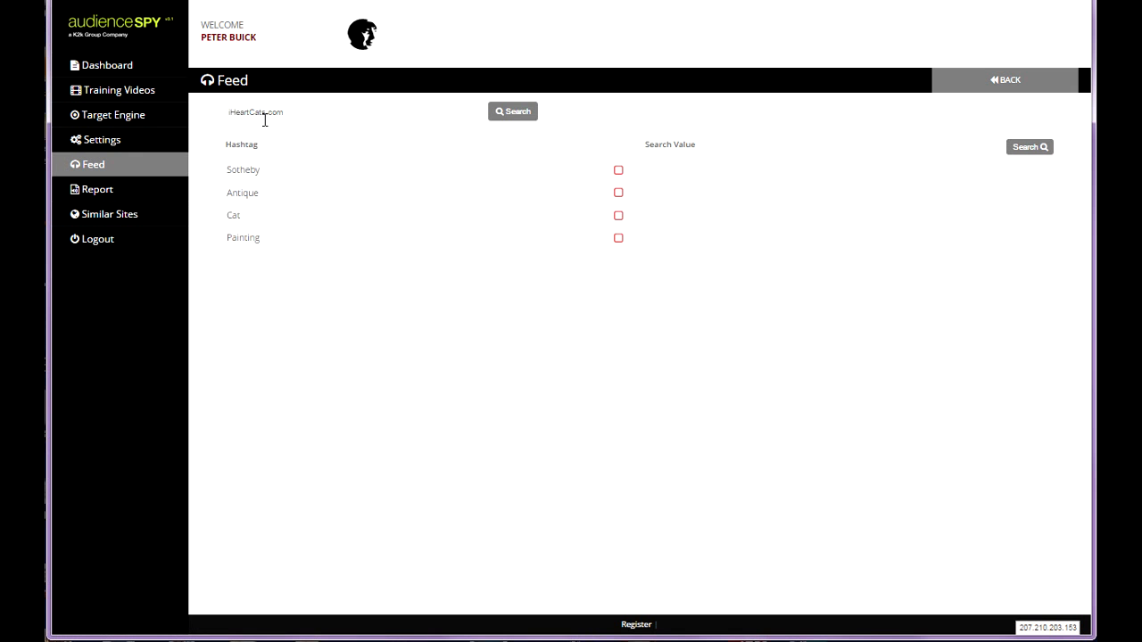
{"action": "left_click_drag", "start_coordinate": [288, 114], "coordinate": [231, 108]}
{"action": "left_click", "coordinate": [375, 296]}
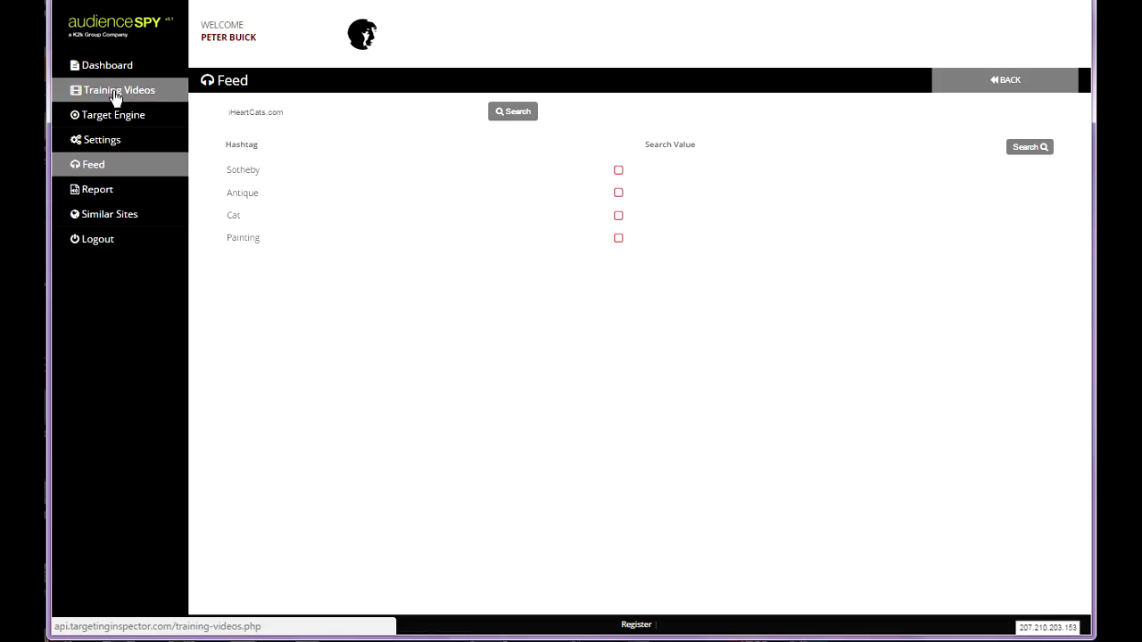
{"action": "left_click", "coordinate": [116, 100]}
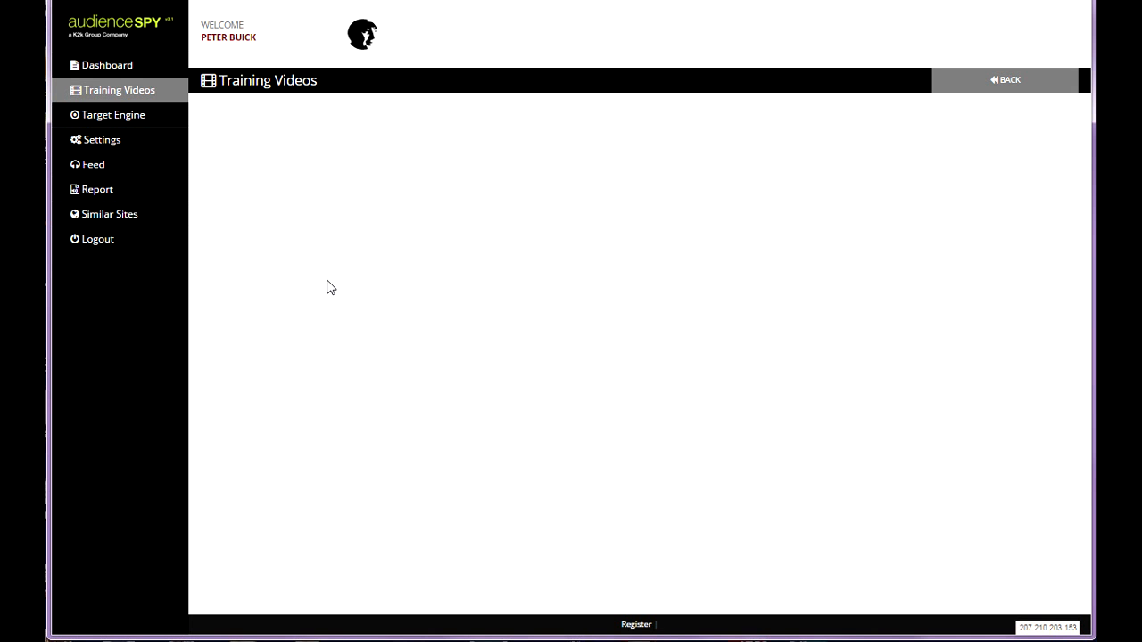
Step: Try a Target Engine search with the single keyword "cat" in the normal keyword order
{"action": "left_click", "coordinate": [100, 125]}
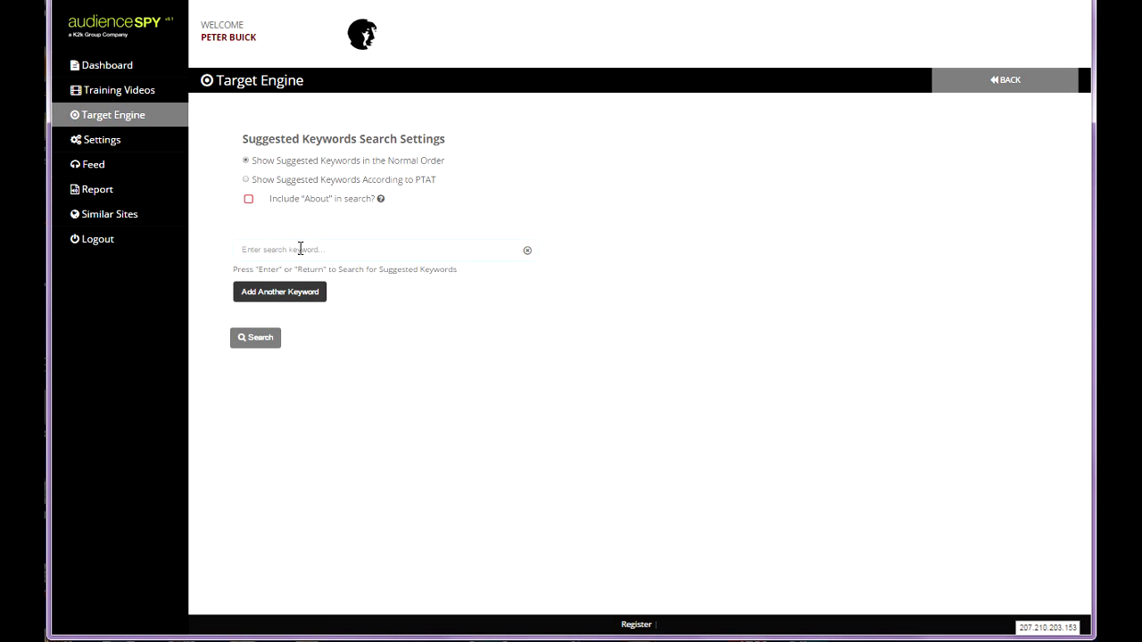
{"action": "type", "text": "s"}
{"action": "left_click", "coordinate": [257, 344]}
{"action": "left_click", "coordinate": [257, 346]}
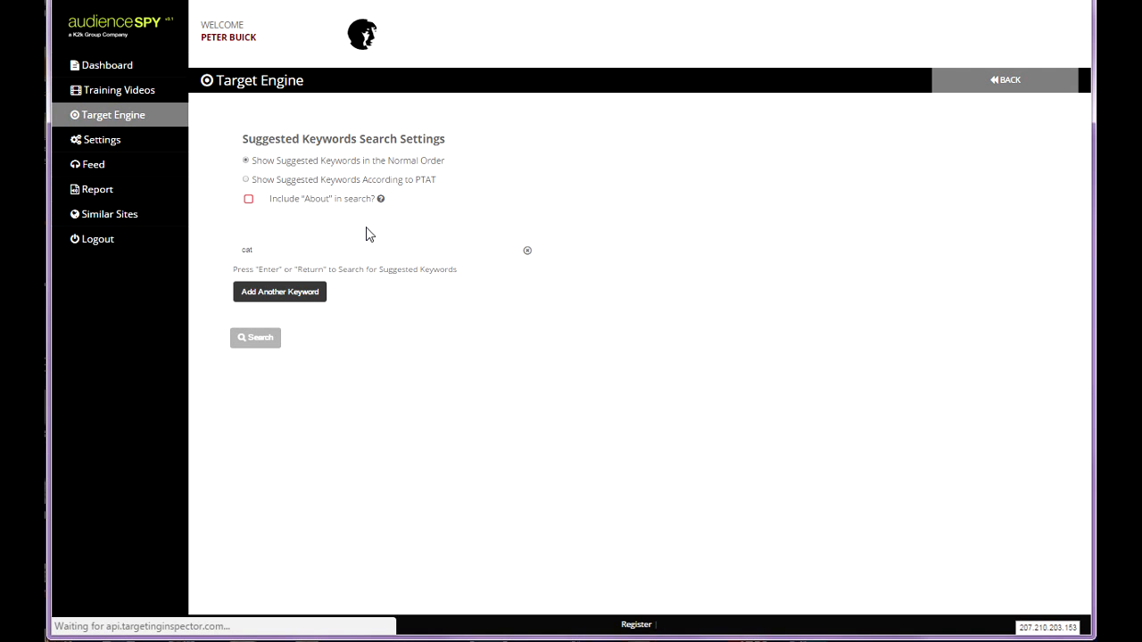
Step: Start a new Target Engine search with suggested keywords shown according to PTAT and "About" included in the search
{"action": "left_click", "coordinate": [127, 118]}
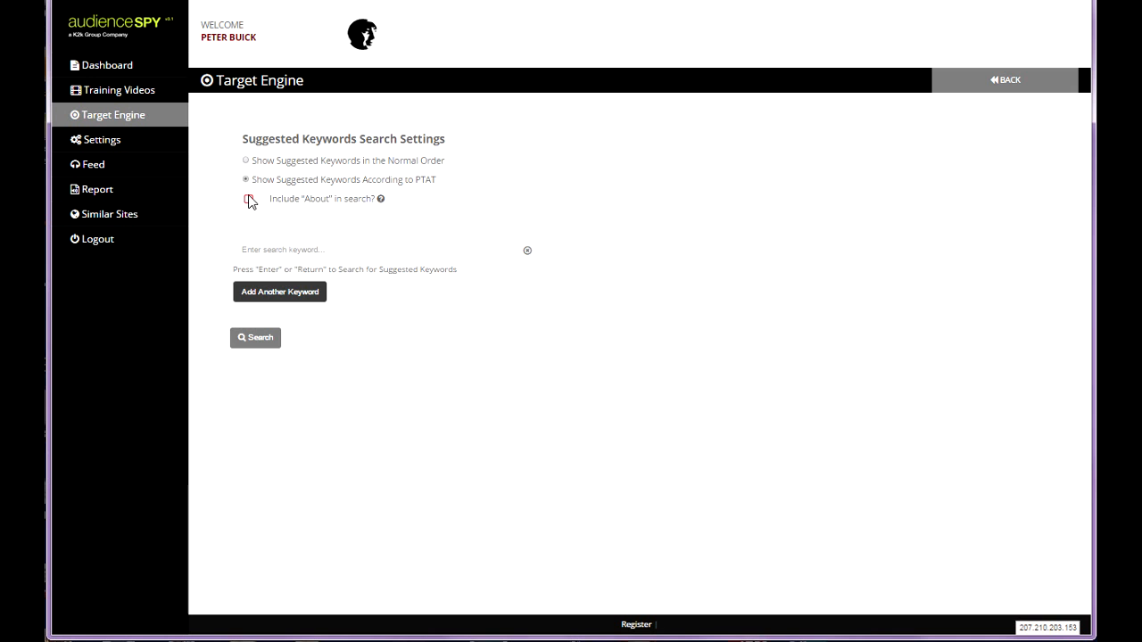
{"action": "left_click_drag", "start_coordinate": [360, 198], "coordinate": [282, 188]}
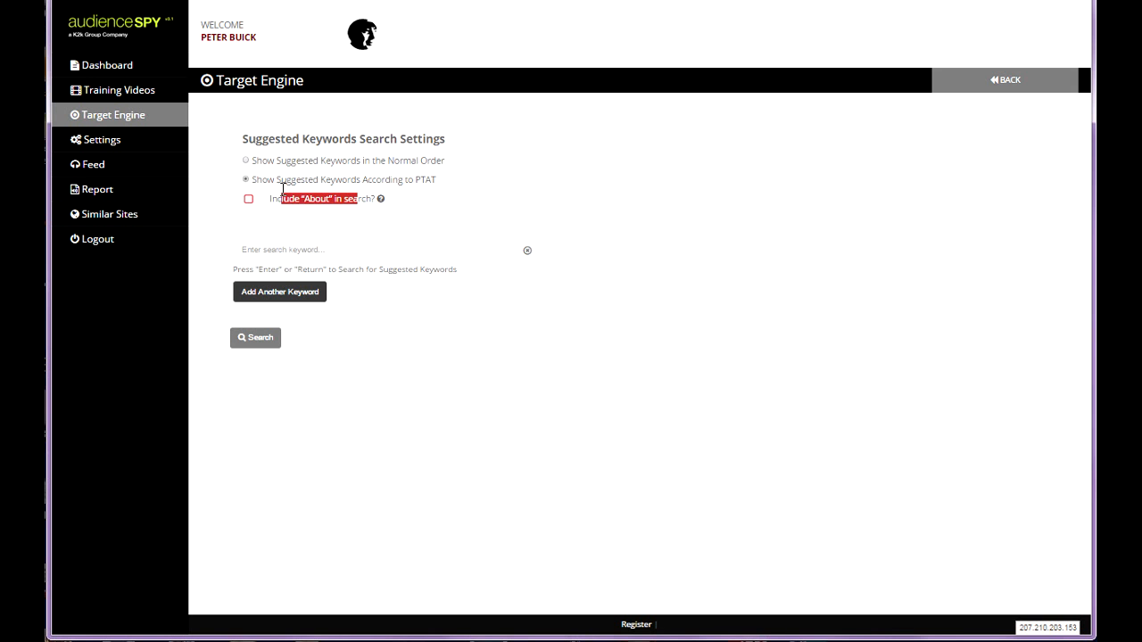
{"action": "left_click", "coordinate": [297, 161]}
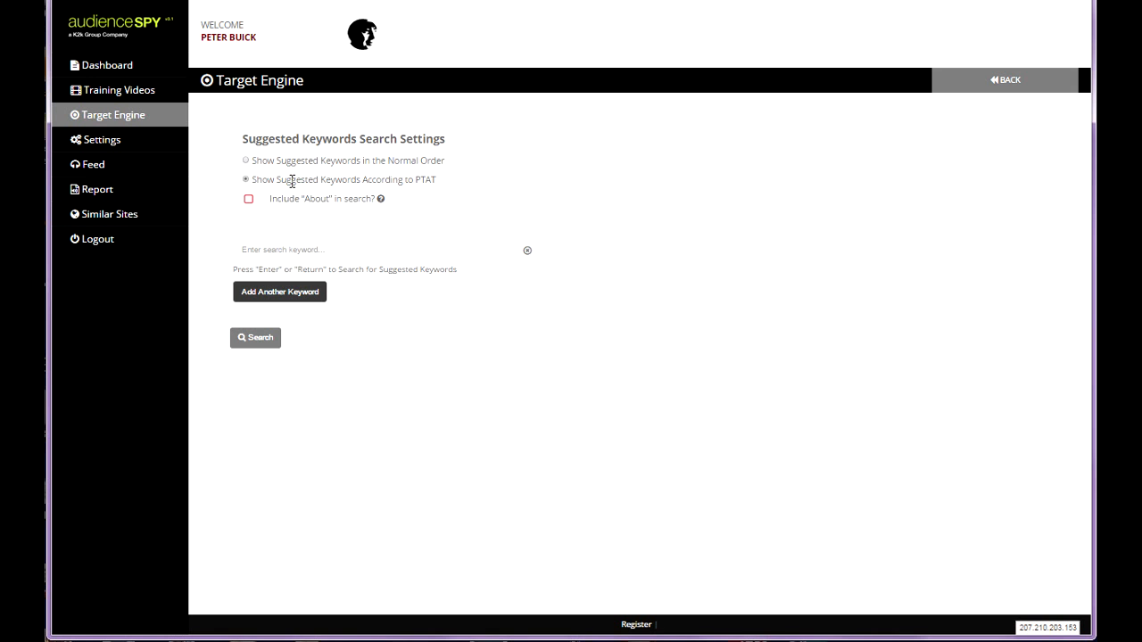
{"action": "left_click", "coordinate": [249, 199]}
{"action": "left_click", "coordinate": [248, 202]}
Step: Run the search with the two keywords "cat" and "cat training"
{"action": "type", "text": "cat"}
{"action": "left_click", "coordinate": [276, 292]}
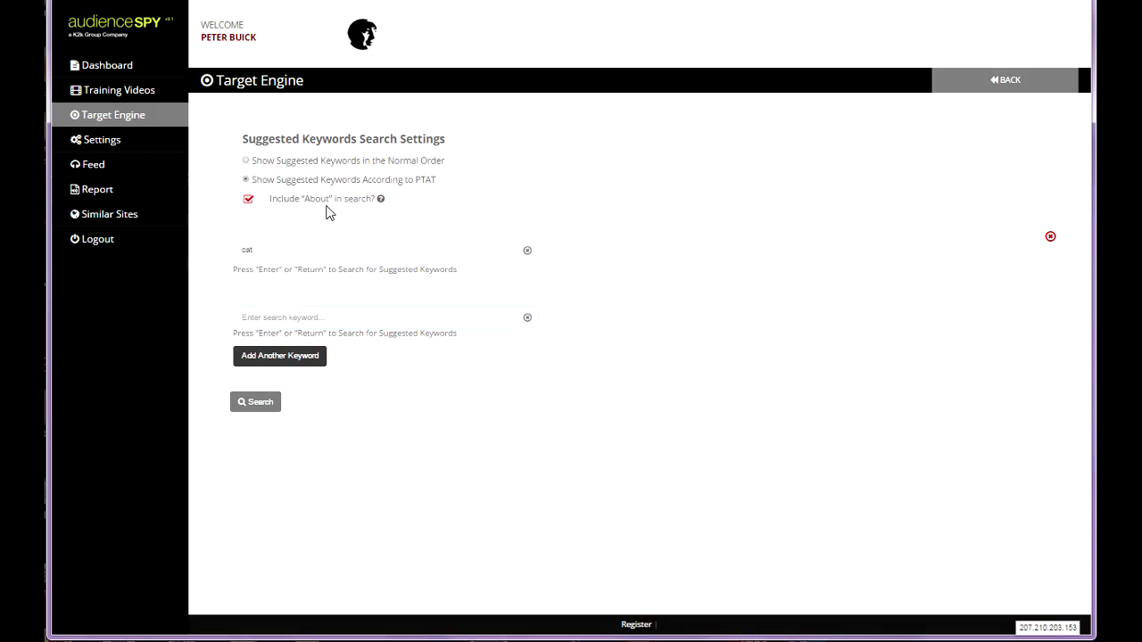
{"action": "type", "text": "cat training"}
{"action": "left_click", "coordinate": [257, 406]}
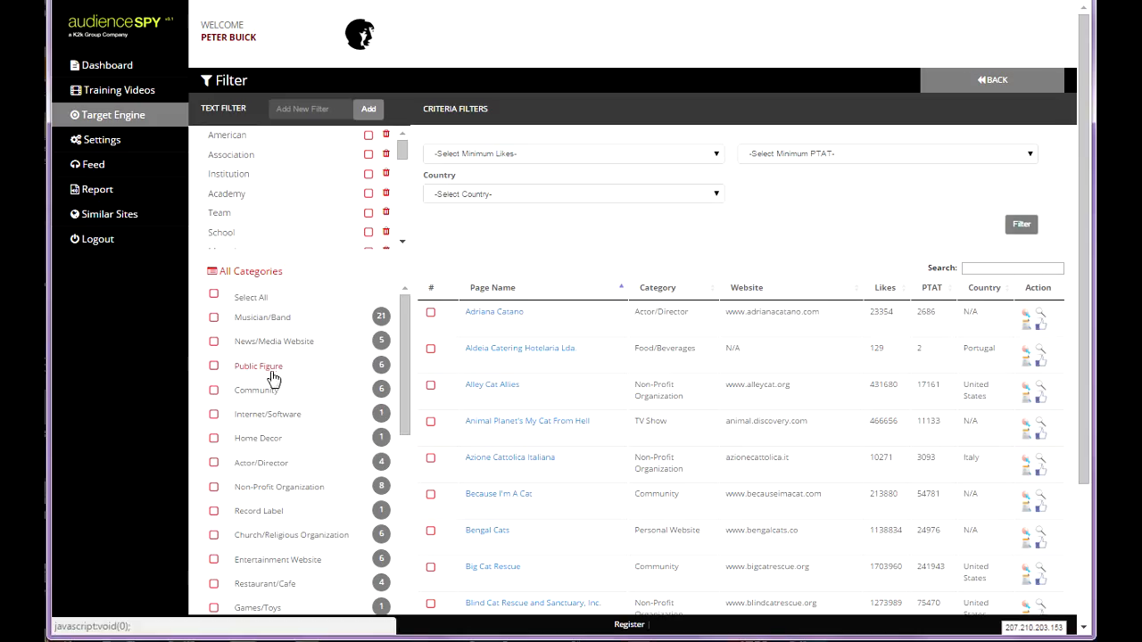
Step: Look through the result categories and filter the pages to Pet and Society/Culture Website
{"action": "scroll", "coordinate": [303, 390], "scroll_direction": "down", "scroll_amount": 1}
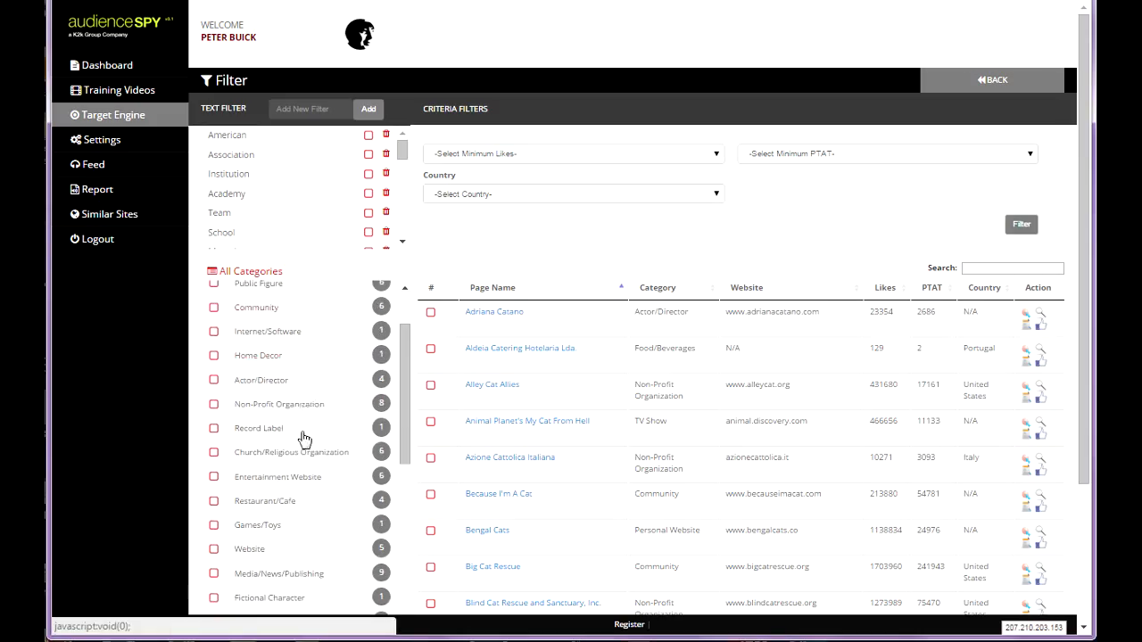
{"action": "scroll", "coordinate": [282, 419], "scroll_direction": "down", "scroll_amount": 1}
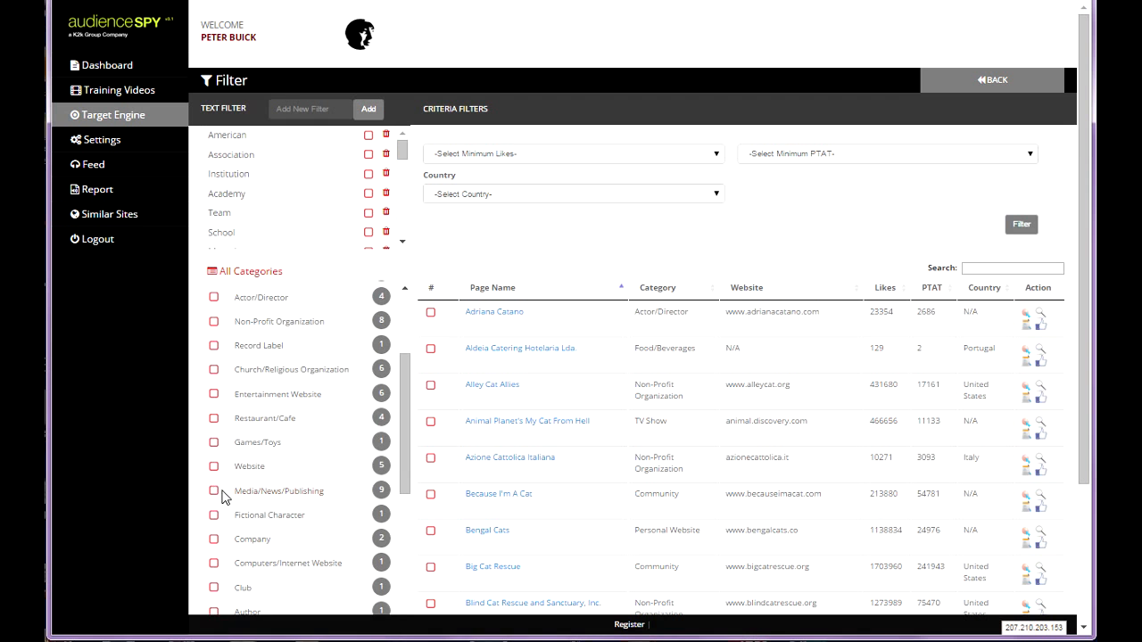
{"action": "scroll", "coordinate": [235, 504], "scroll_direction": "down", "scroll_amount": 1}
{"action": "scroll", "coordinate": [235, 504], "scroll_direction": "down", "scroll_amount": 5}
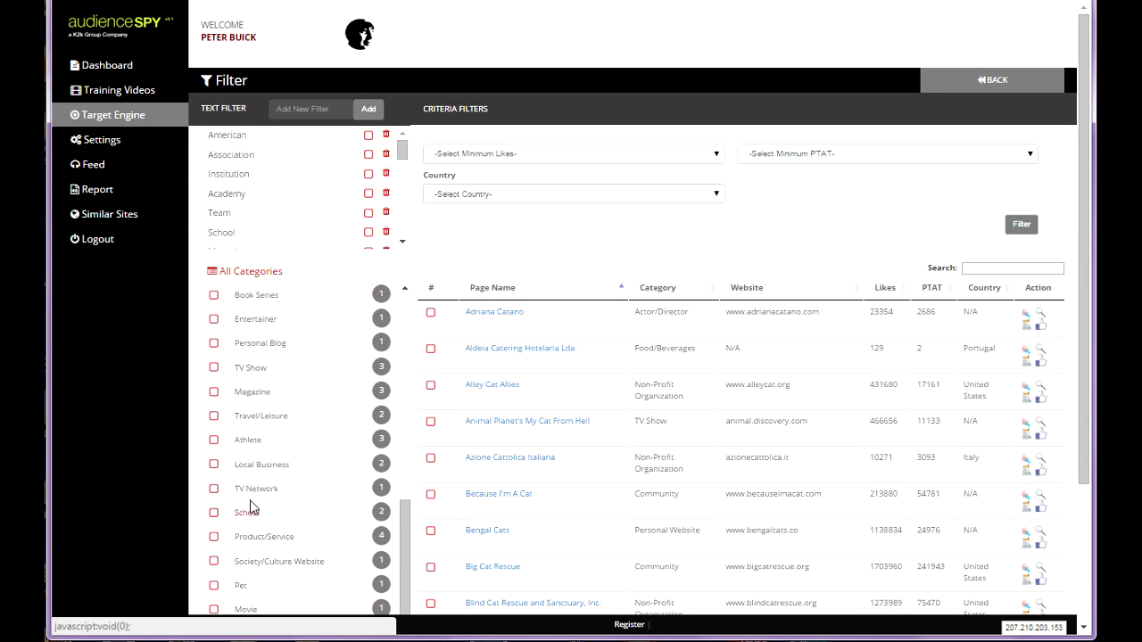
{"action": "scroll", "coordinate": [239, 538], "scroll_direction": "down", "scroll_amount": 4}
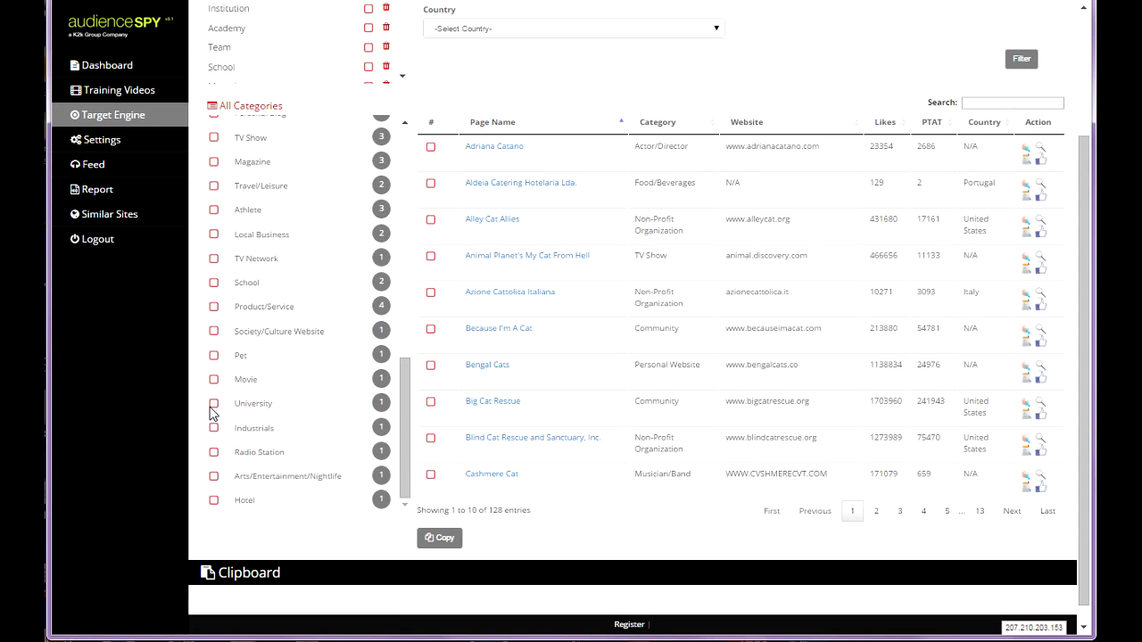
{"action": "left_click", "coordinate": [213, 357]}
{"action": "left_click", "coordinate": [215, 351]}
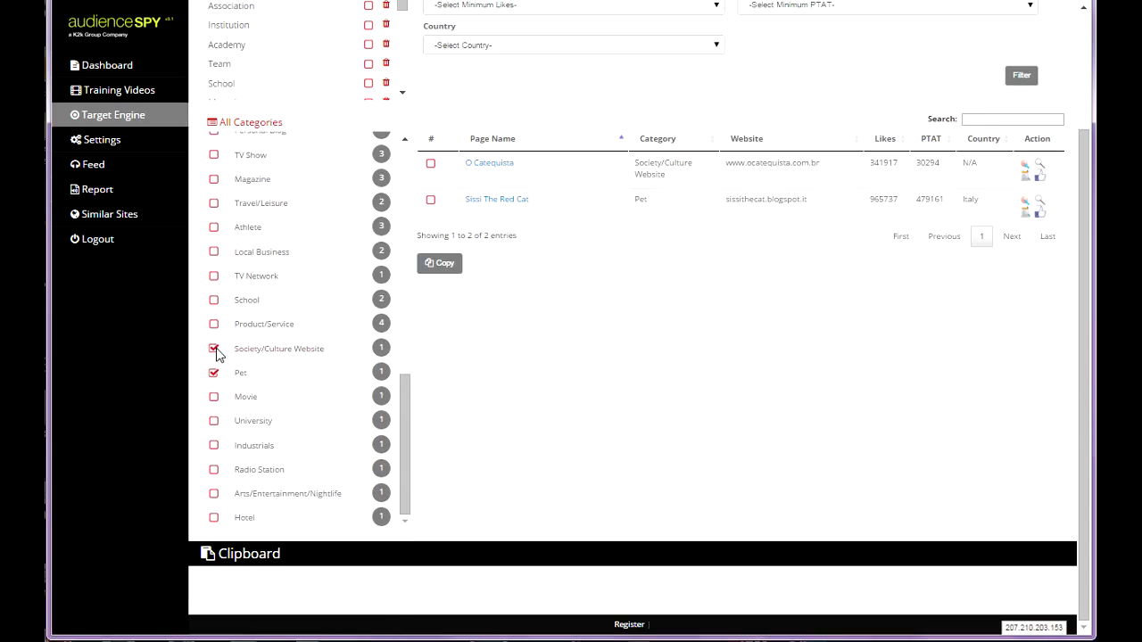
Step: Remove Pet and Society/Culture Website from the category filter and show the Travel/Leisure pages instead
{"action": "scroll", "coordinate": [273, 380], "scroll_direction": "up", "scroll_amount": 2}
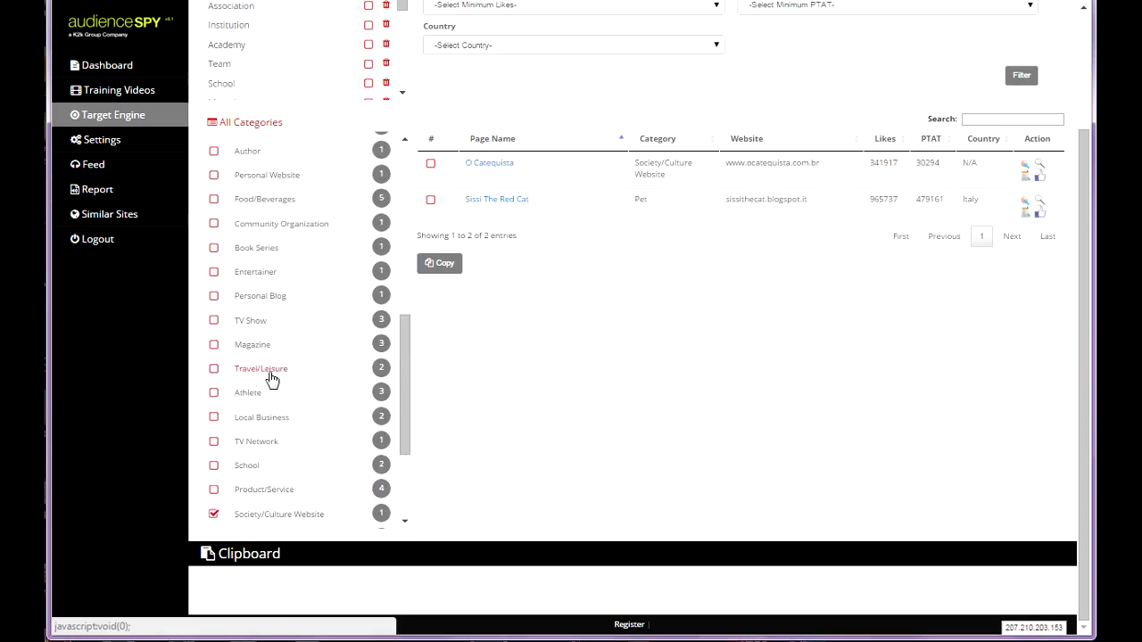
{"action": "scroll", "coordinate": [232, 426], "scroll_direction": "down", "scroll_amount": 1}
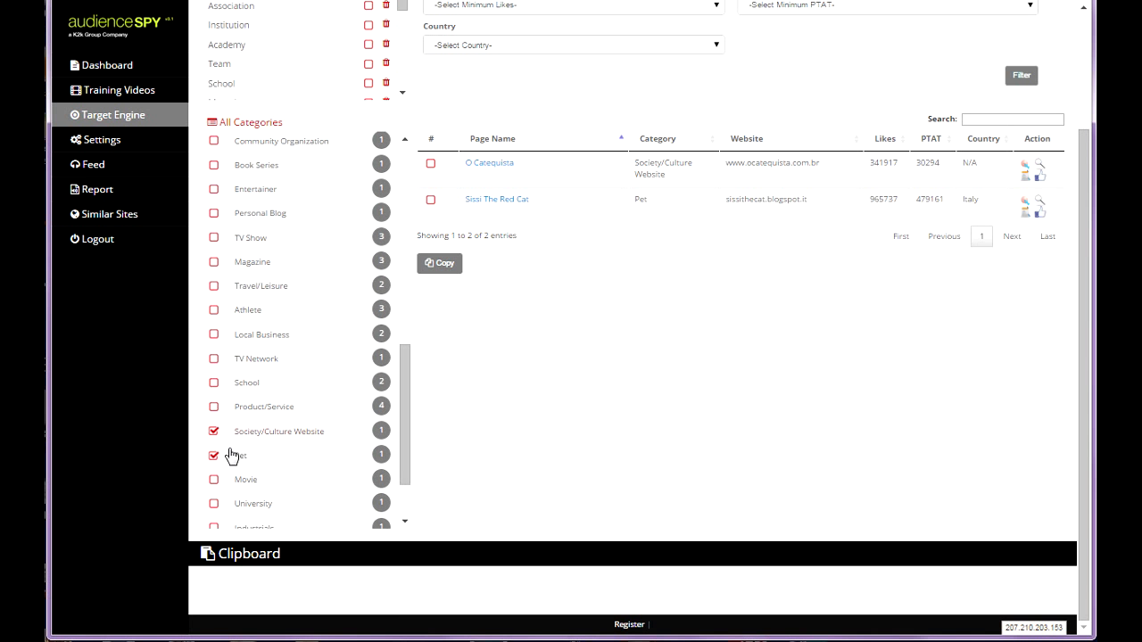
{"action": "left_click", "coordinate": [215, 455]}
{"action": "left_click", "coordinate": [214, 432]}
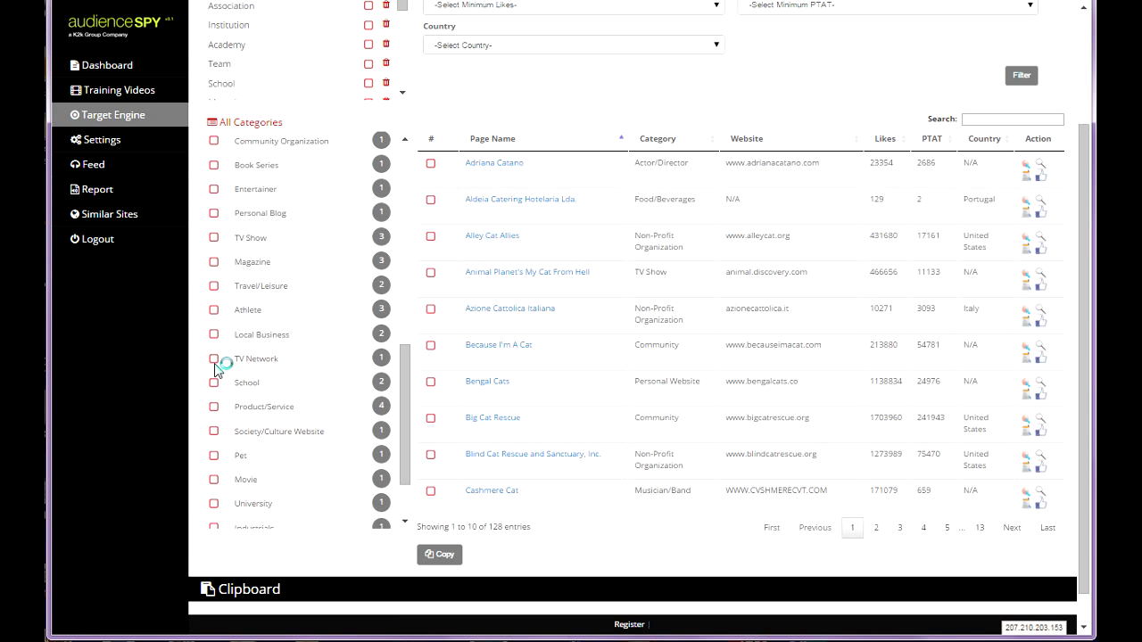
{"action": "left_click", "coordinate": [214, 286]}
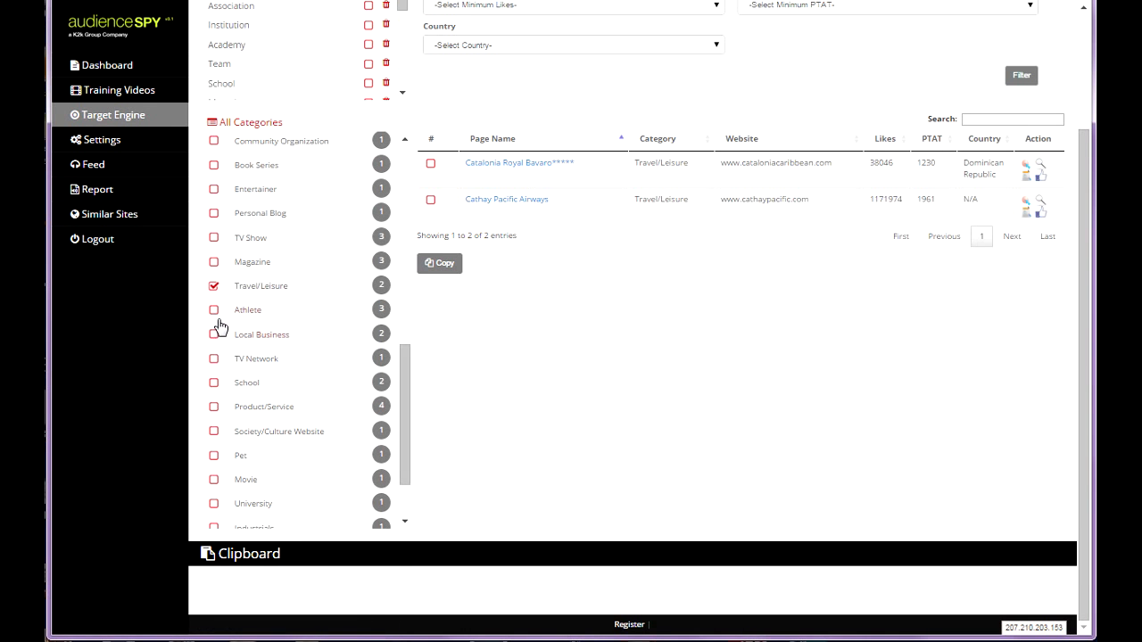
Step: Replace Travel/Leisure with TV Show in the category filter and check the website listed for ThunderCats
{"action": "left_click", "coordinate": [214, 286]}
{"action": "left_click", "coordinate": [214, 237]}
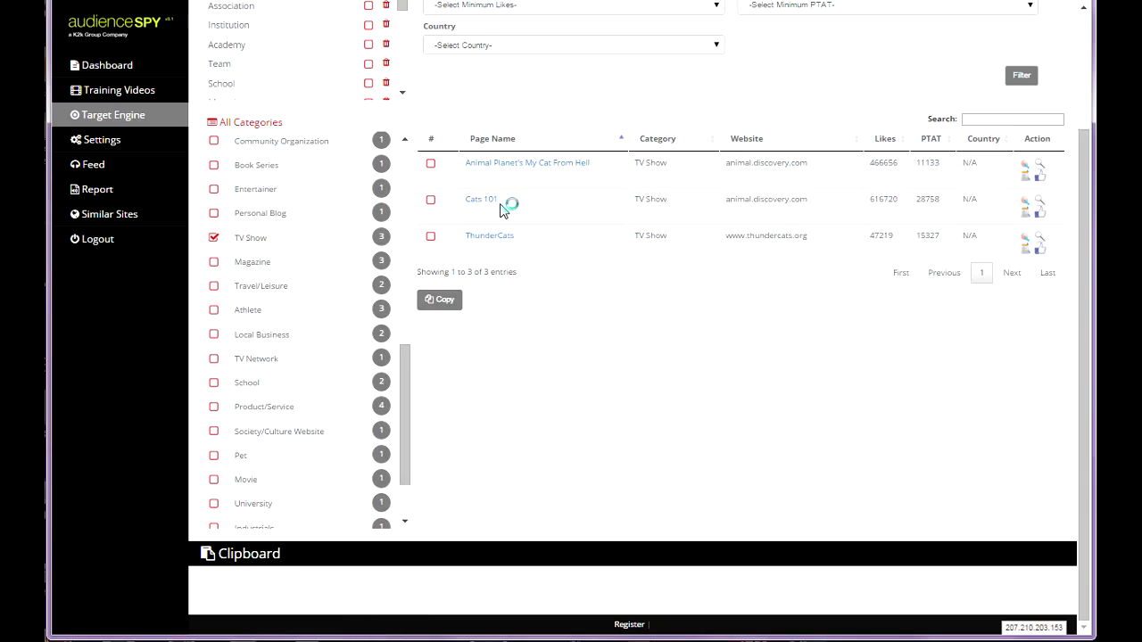
{"action": "left_click_drag", "start_coordinate": [809, 204], "coordinate": [801, 204]}
{"action": "left_click_drag", "start_coordinate": [808, 237], "coordinate": [730, 239]}
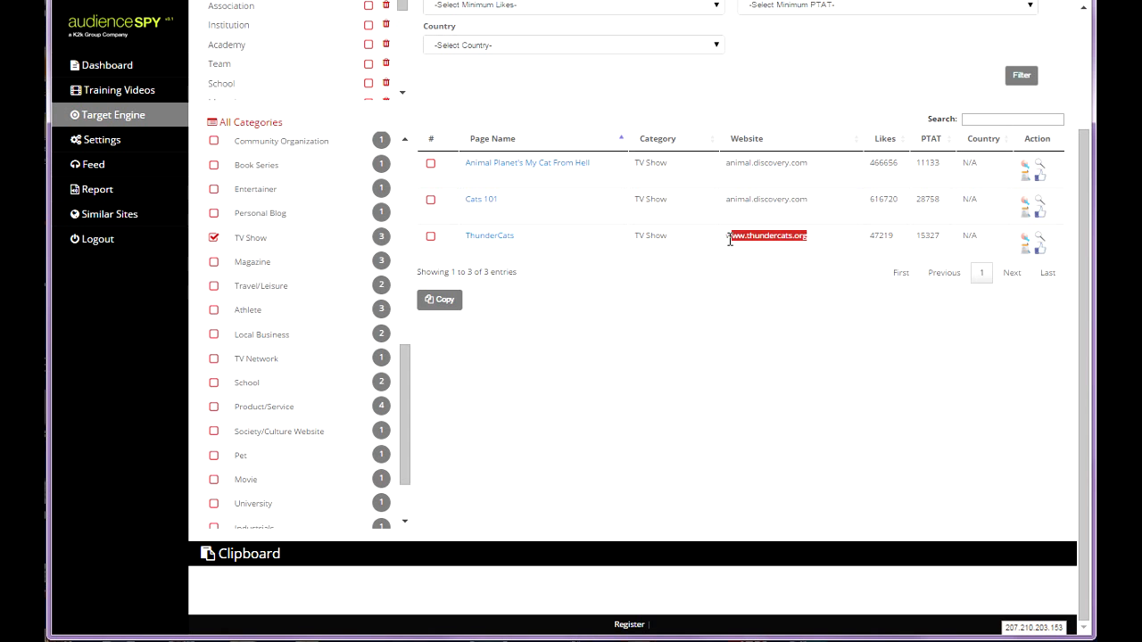
{"action": "left_click", "coordinate": [810, 246]}
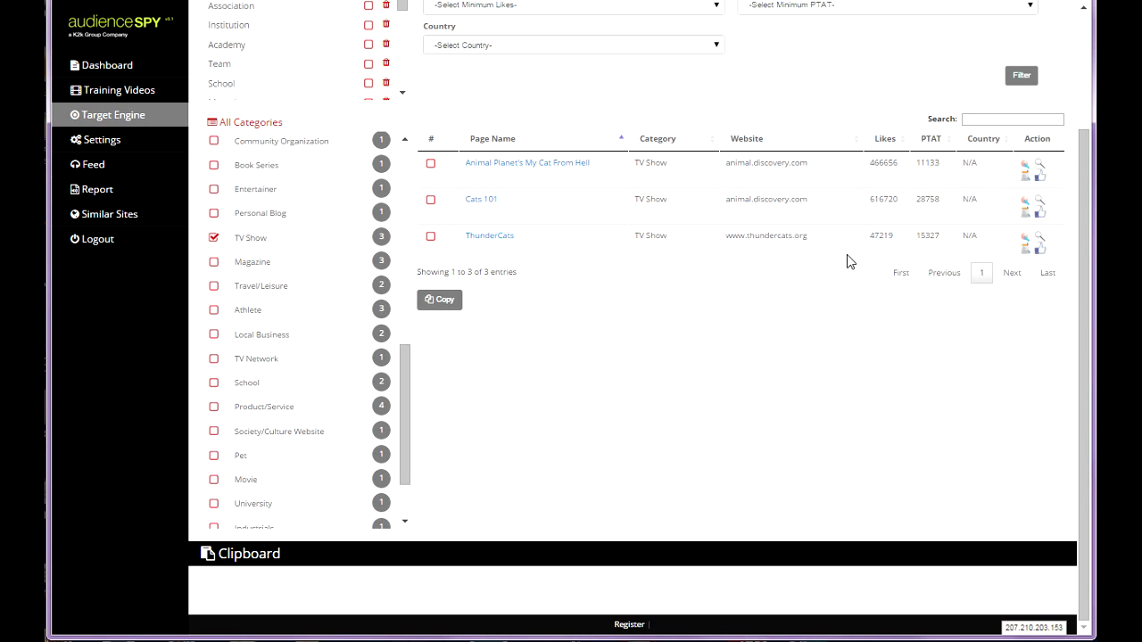
Step: Open the Facebook list of pages liked by ThunderCats and copy the page name ThunderCats from the results
{"action": "left_click", "coordinate": [1040, 253]}
{"action": "left_click_drag", "start_coordinate": [497, 239], "coordinate": [471, 239]}
{"action": "right_click", "coordinate": [488, 240]}
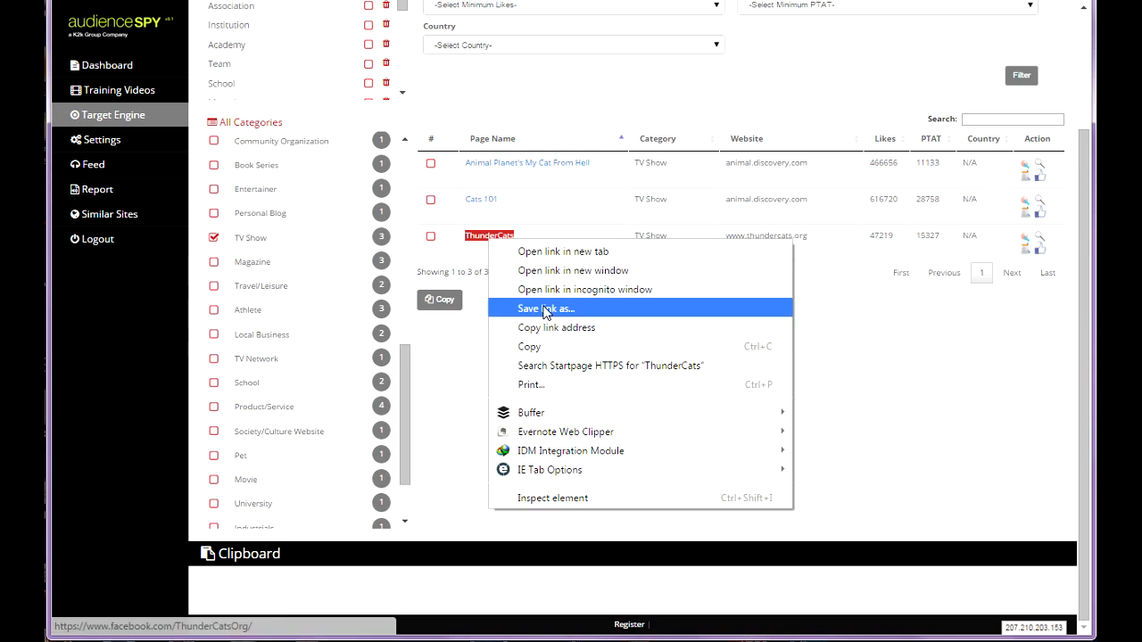
{"action": "left_click", "coordinate": [555, 348]}
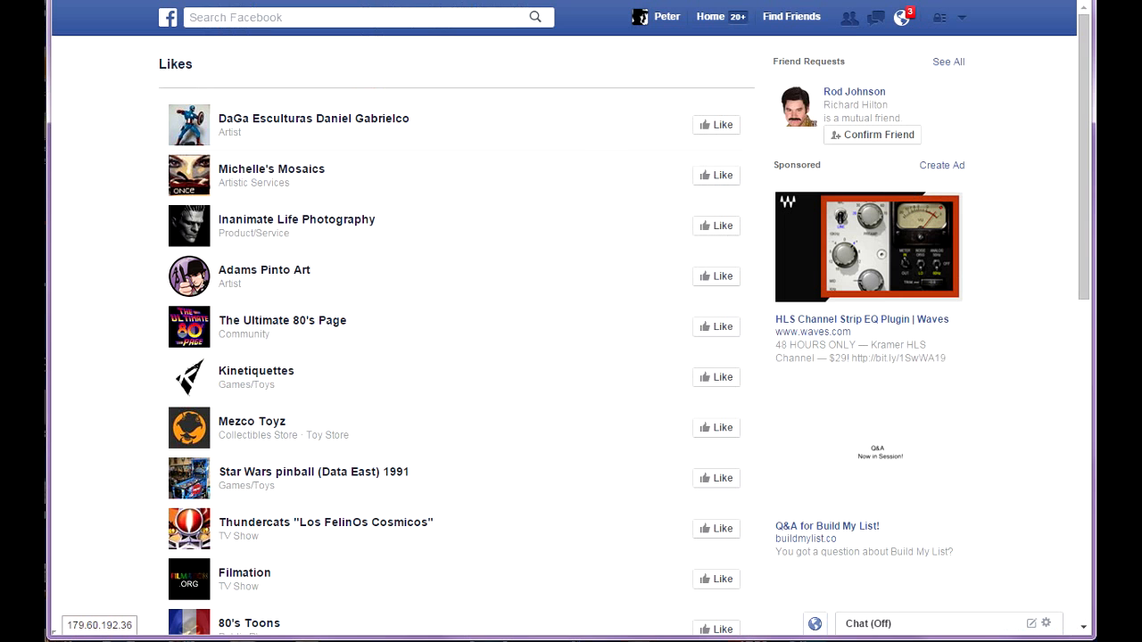
Step: Search Facebook for the copied name ThunderCats and open the TV show's page
{"action": "left_click", "coordinate": [240, 20]}
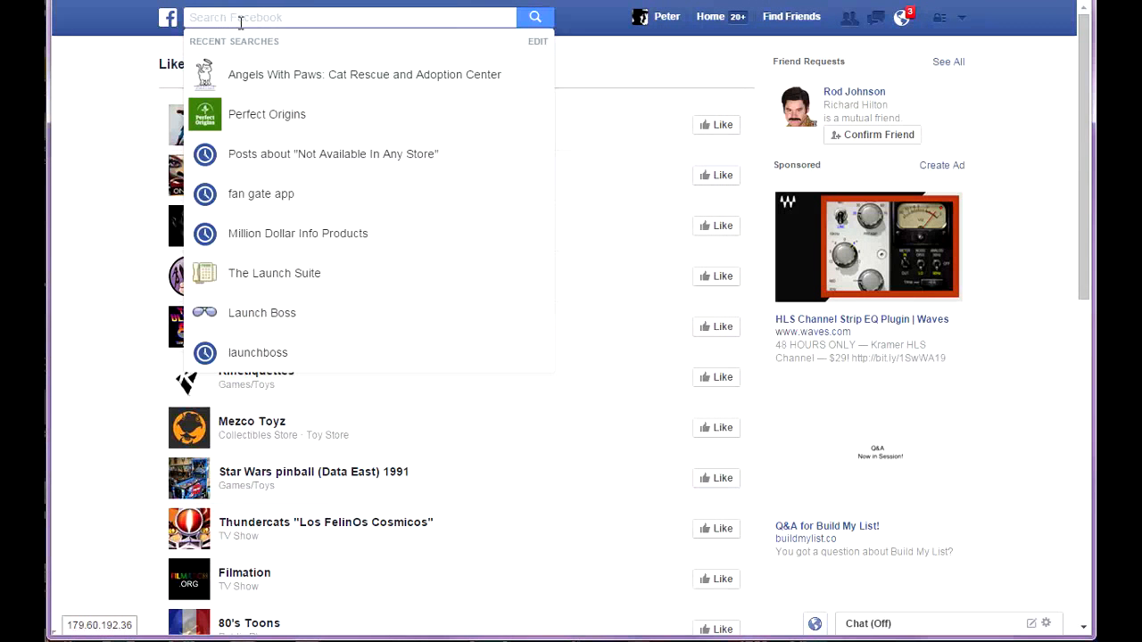
{"action": "right_click", "coordinate": [240, 22]}
{"action": "left_click", "coordinate": [298, 115]}
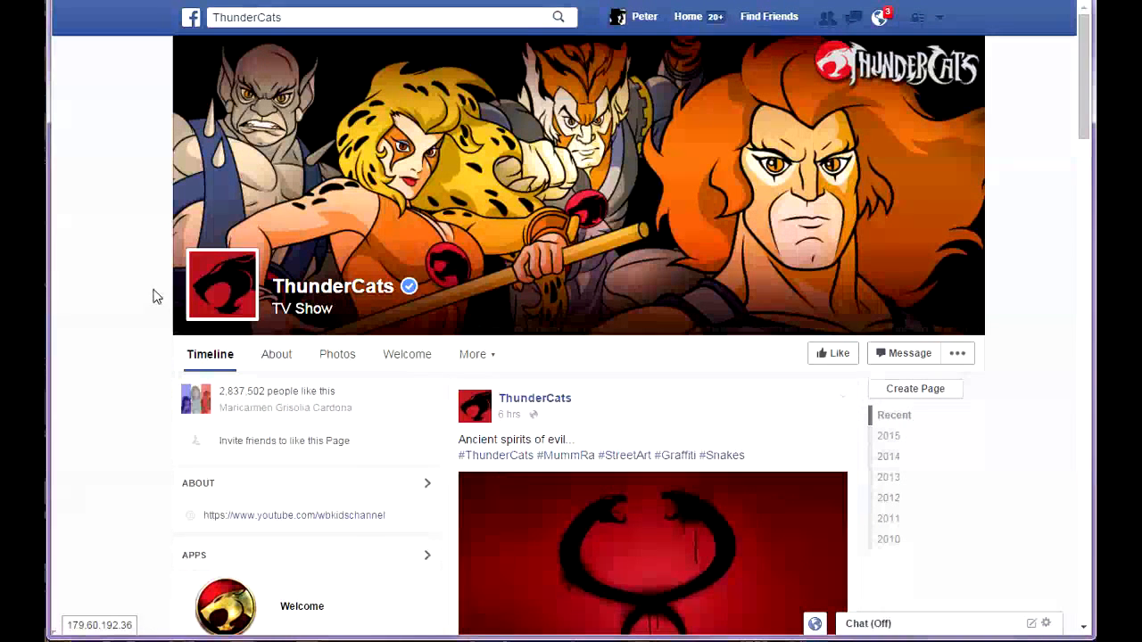
Step: Examine the ThunderCats timeline and its About information, including the full long description and listed websites
{"action": "scroll", "coordinate": [153, 296], "scroll_direction": "down", "scroll_amount": 1}
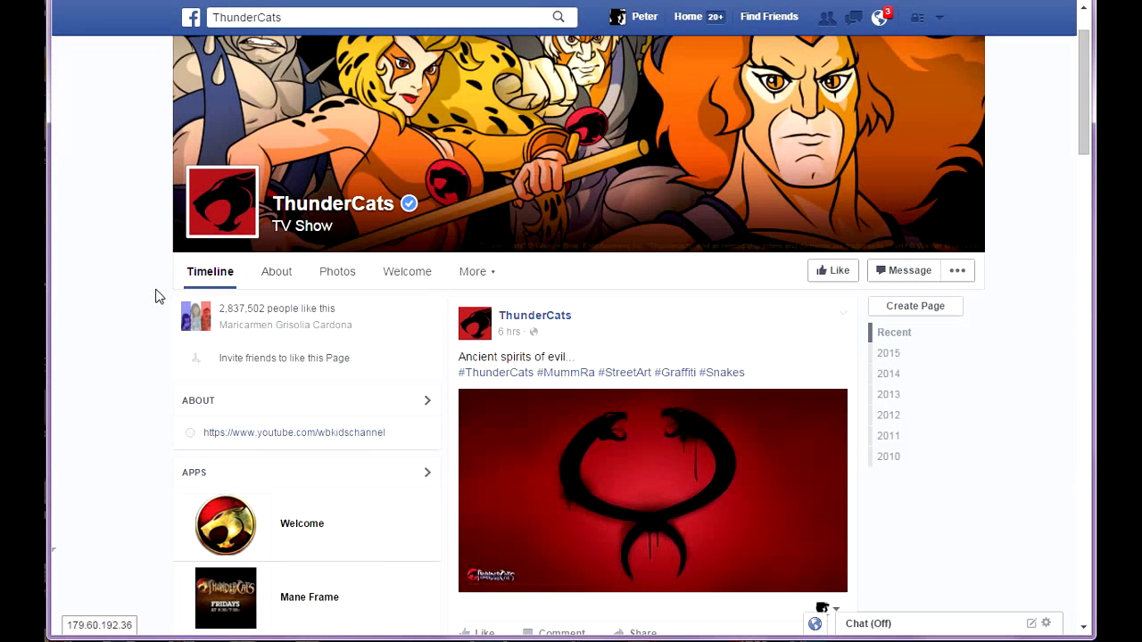
{"action": "scroll", "coordinate": [160, 296], "scroll_direction": "down", "scroll_amount": 1}
{"action": "scroll", "coordinate": [155, 296], "scroll_direction": "down", "scroll_amount": 1}
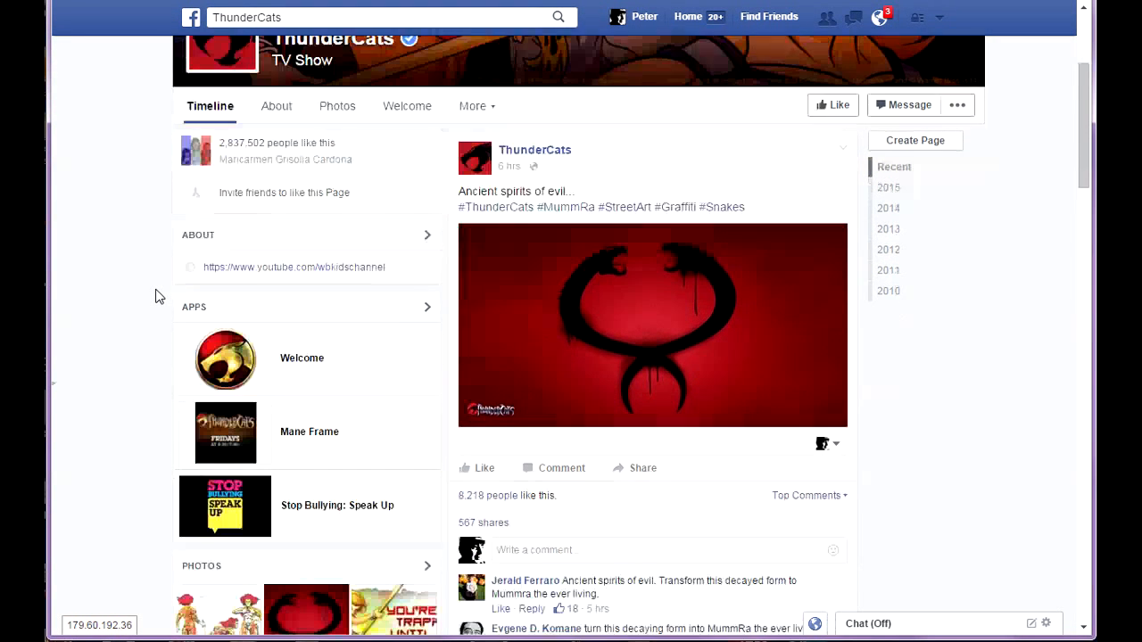
{"action": "scroll", "coordinate": [155, 296], "scroll_direction": "down", "scroll_amount": 1}
{"action": "scroll", "coordinate": [155, 296], "scroll_direction": "up", "scroll_amount": 4}
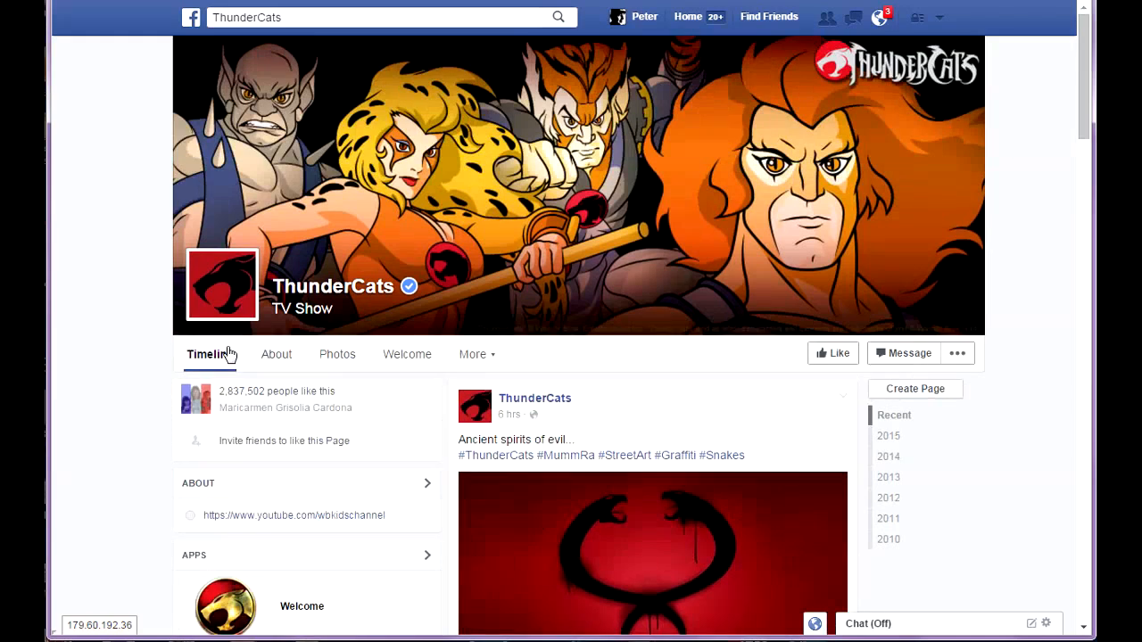
{"action": "left_click", "coordinate": [275, 355]}
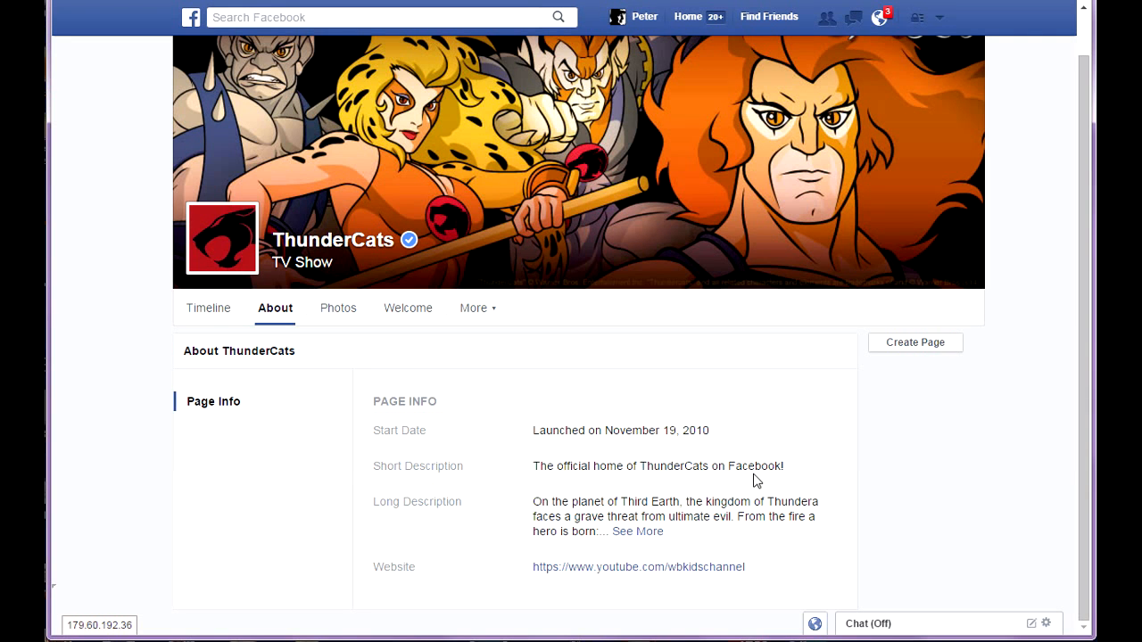
{"action": "left_click", "coordinate": [646, 533]}
{"action": "scroll", "coordinate": [697, 505], "scroll_direction": "down", "scroll_amount": 1}
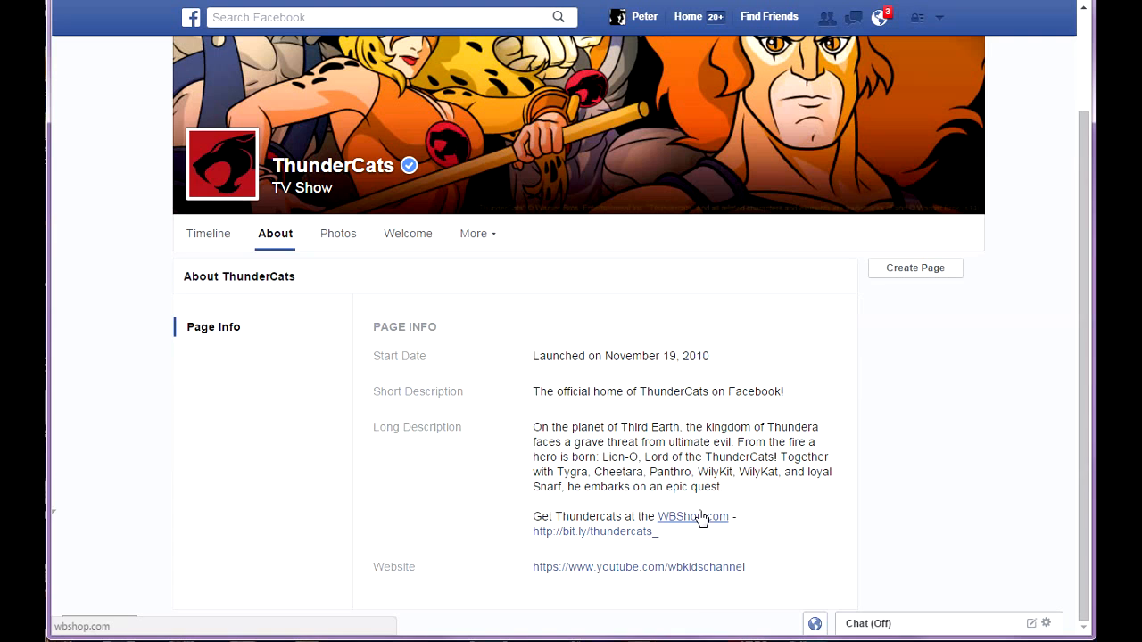
{"action": "scroll", "coordinate": [694, 512], "scroll_direction": "up", "scroll_amount": 2}
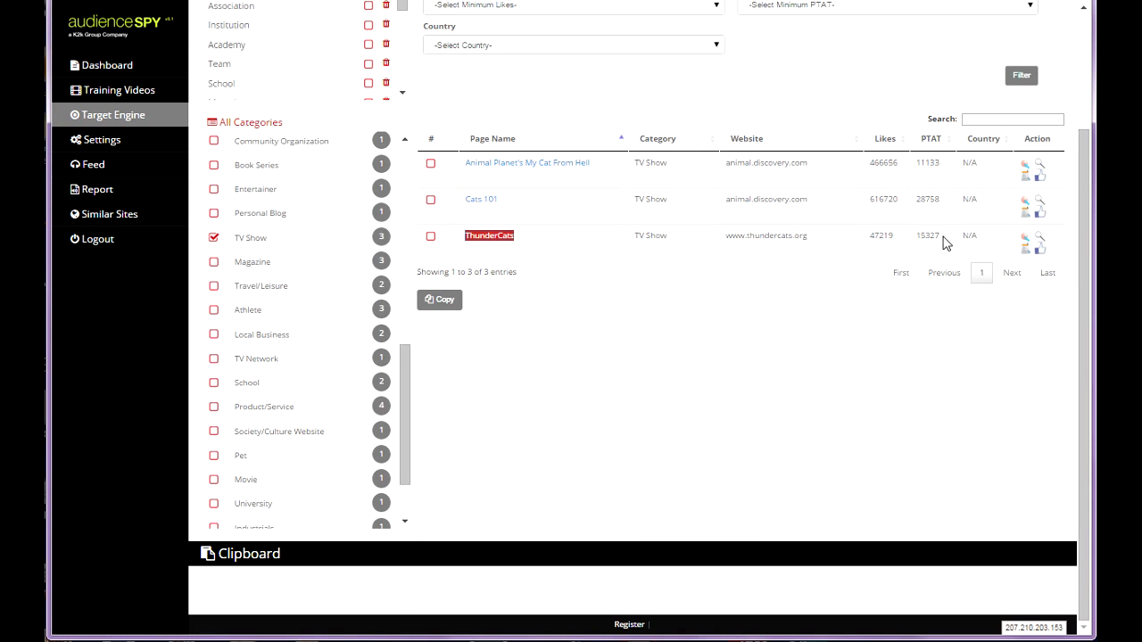
Step: Check the PTAT figure for ThunderCats in audienceSPY and review the cat audience's Activity charts in Facebook Audience Insights
{"action": "left_click_drag", "start_coordinate": [942, 240], "coordinate": [923, 239]}
{"action": "left_click", "coordinate": [554, 245]}
{"action": "scroll", "coordinate": [601, 289], "scroll_direction": "up", "scroll_amount": 2}
{"action": "scroll", "coordinate": [524, 348], "scroll_direction": "down", "scroll_amount": 2}
{"action": "scroll", "coordinate": [533, 256], "scroll_direction": "up", "scroll_amount": 2}
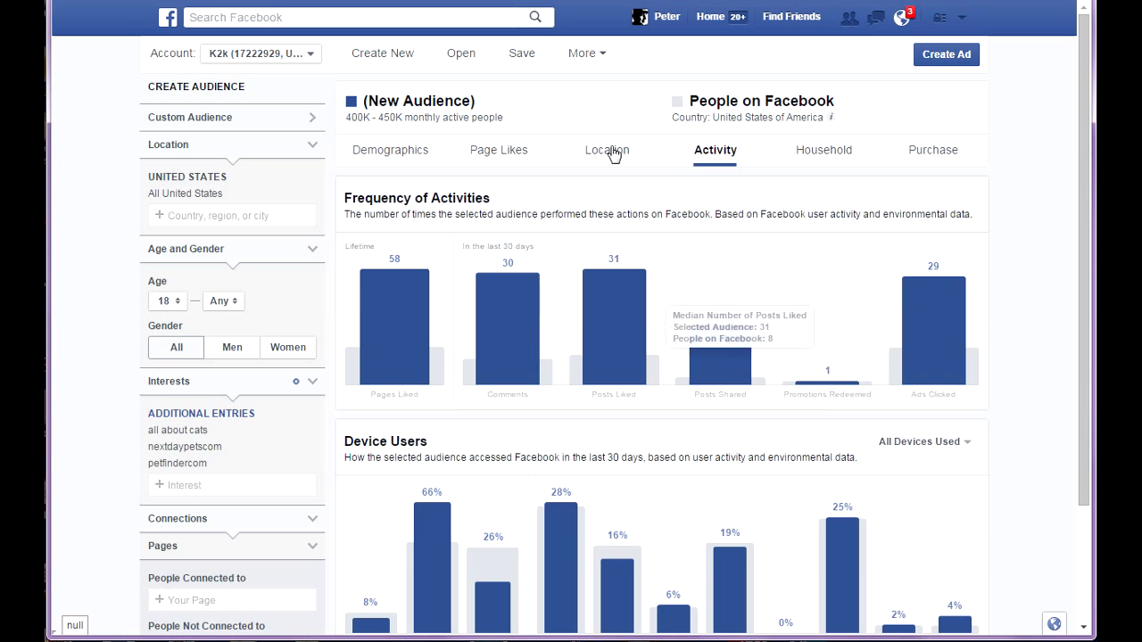
Step: Review the cat audience's Household data, covering income, home ownership, household size, home market value and spending methods
{"action": "left_click", "coordinate": [824, 154]}
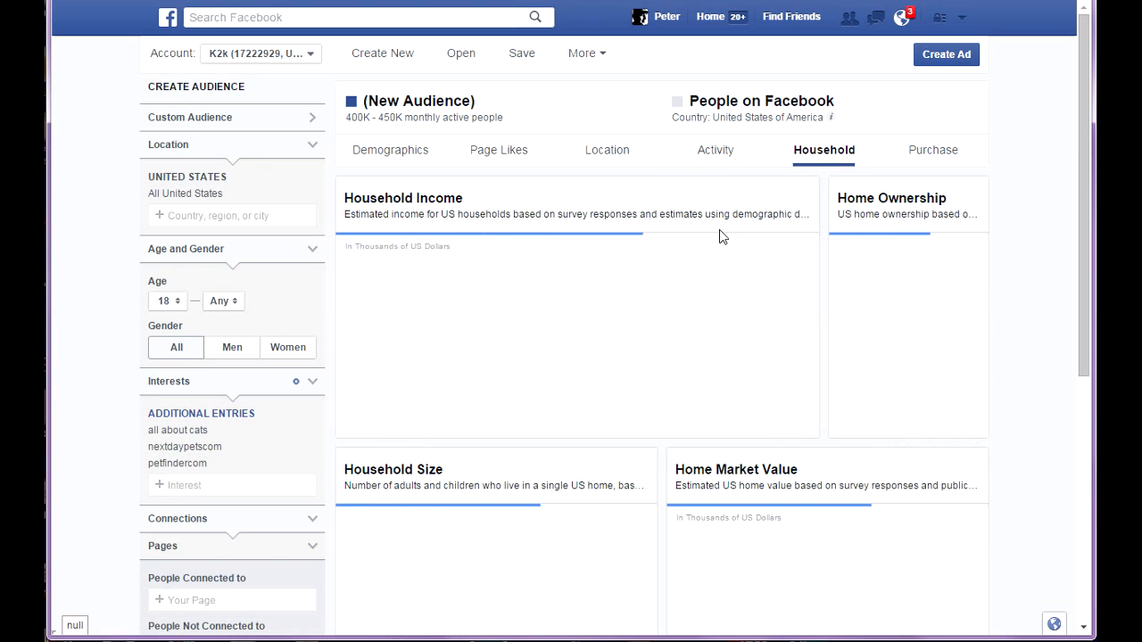
{"action": "scroll", "coordinate": [612, 406], "scroll_direction": "down", "scroll_amount": 5}
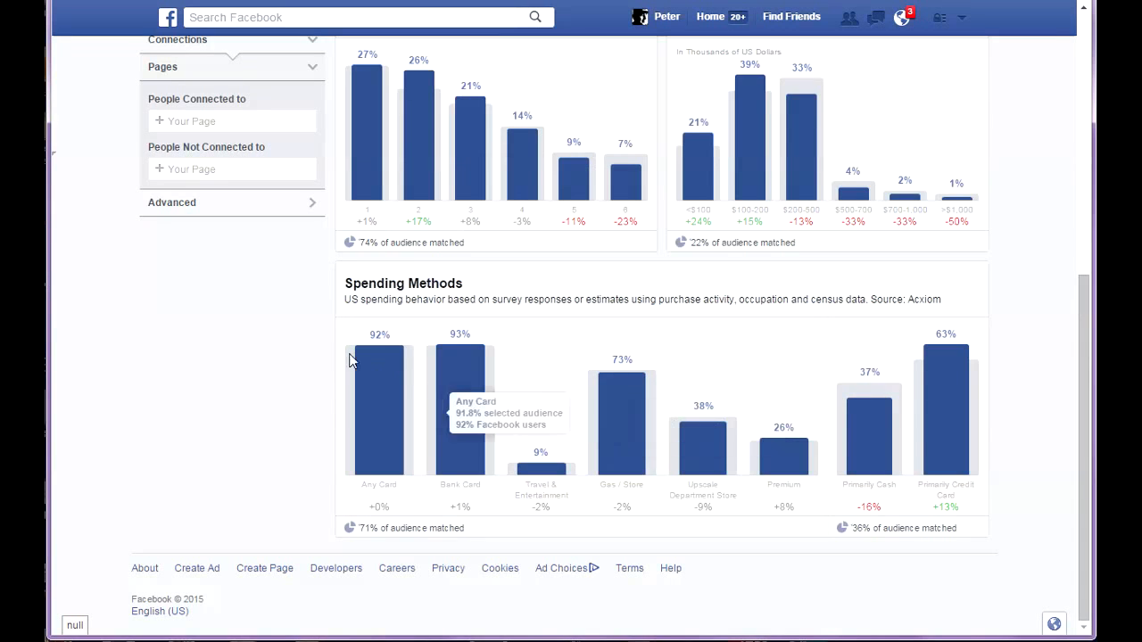
{"action": "scroll", "coordinate": [273, 360], "scroll_direction": "up", "scroll_amount": 6}
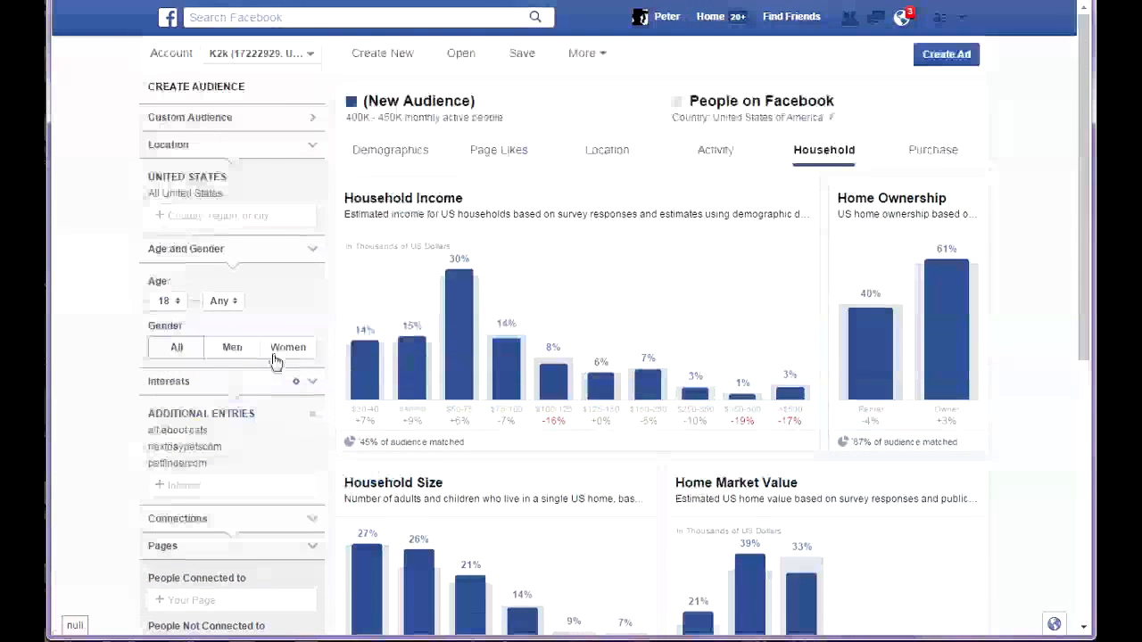
{"action": "scroll", "coordinate": [639, 371], "scroll_direction": "down", "scroll_amount": 2}
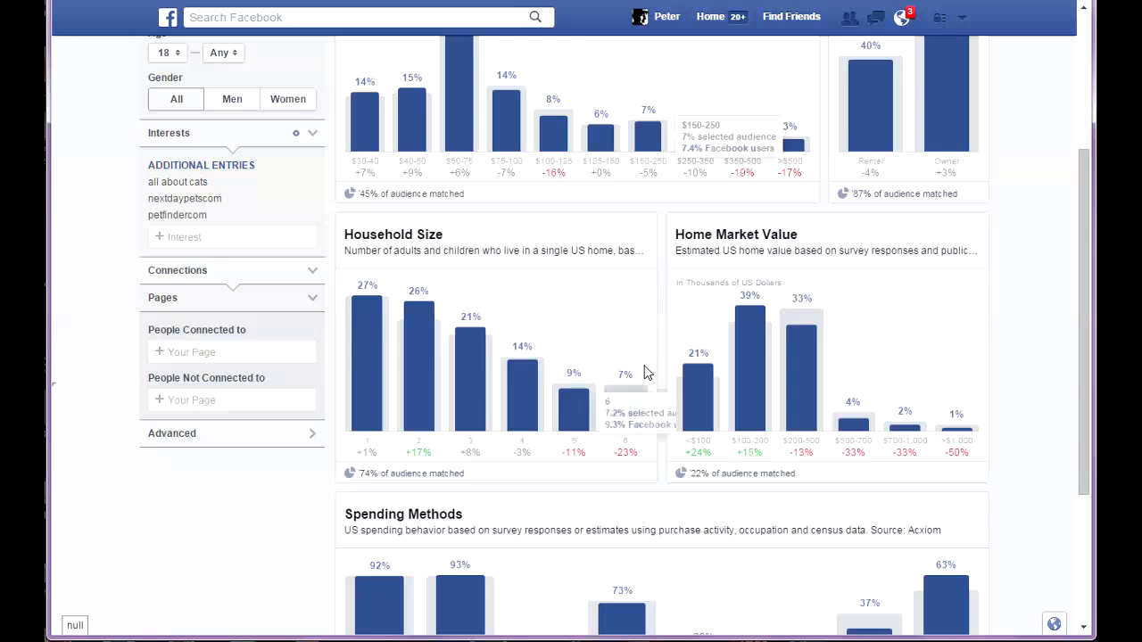
{"action": "scroll", "coordinate": [634, 379], "scroll_direction": "up", "scroll_amount": 2}
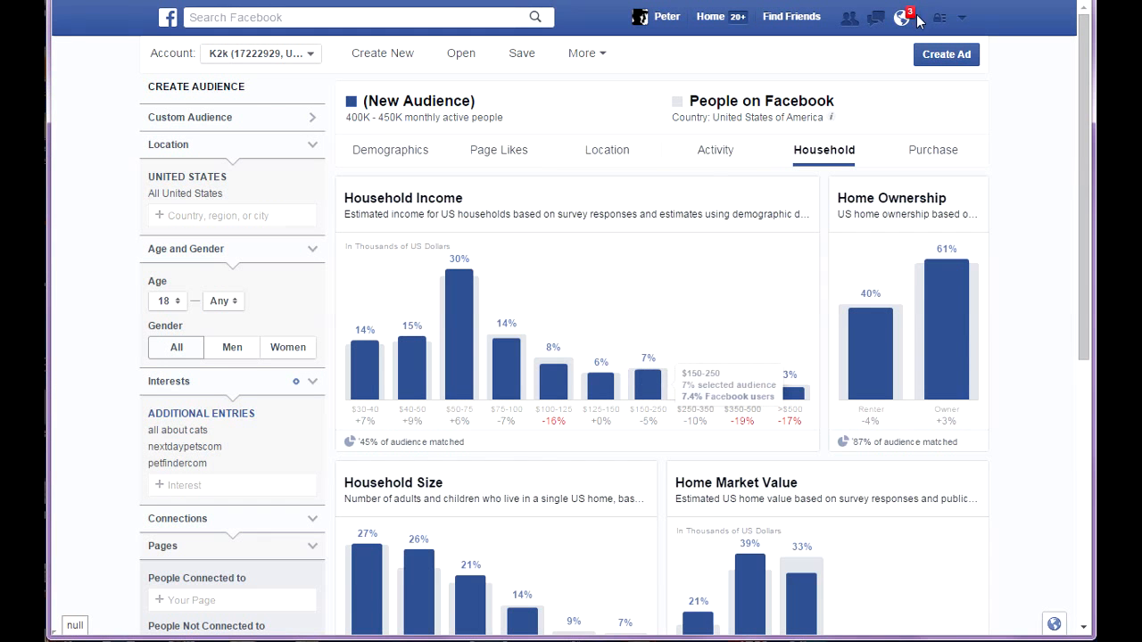